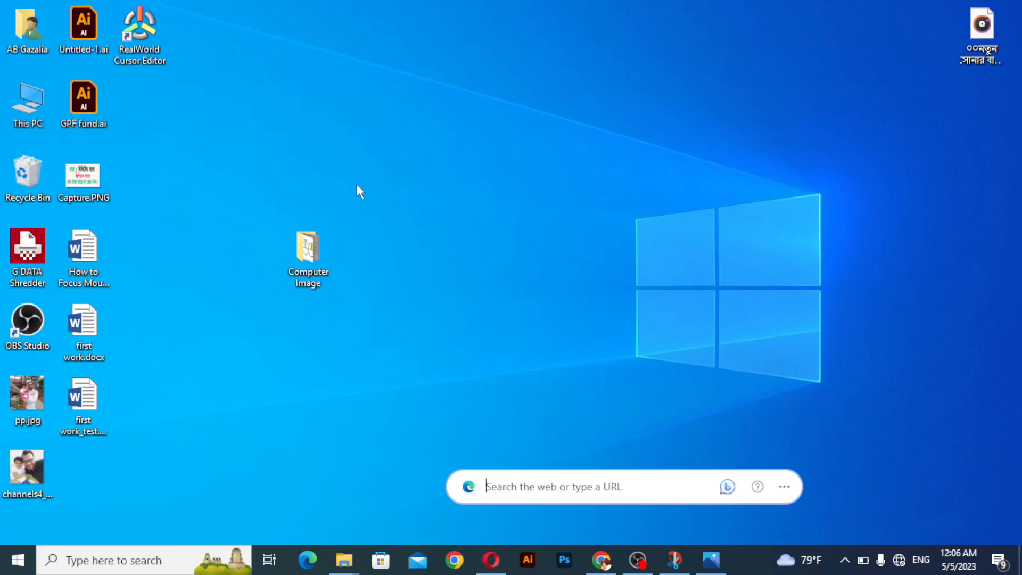
Step: Open application.docx from the Tutorial folder on the PICTURE & VIDEO (F:) drive and dismiss the Office activation notice
{"action": "double_click", "coordinate": [31, 101]}
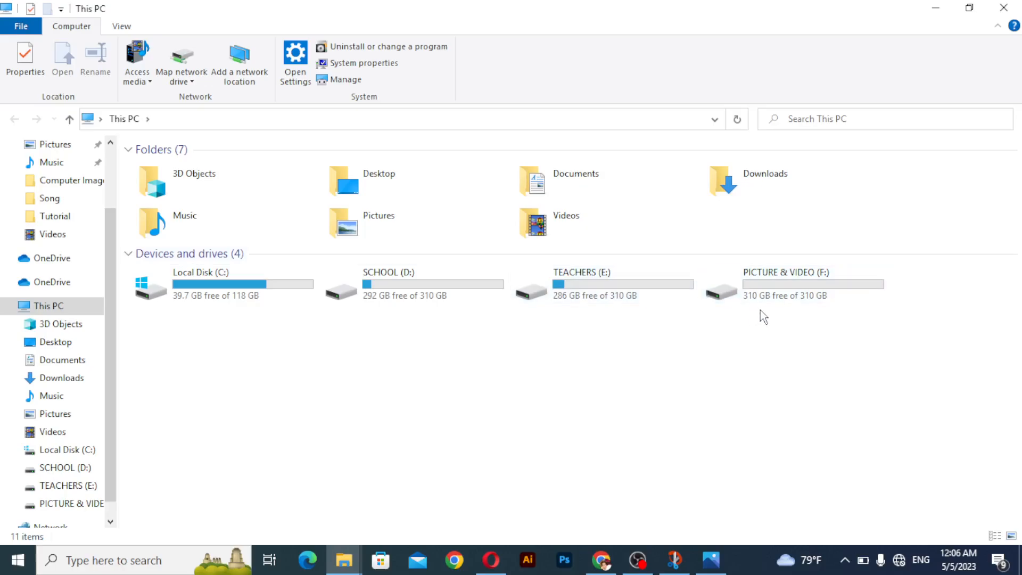
{"action": "double_click", "coordinate": [800, 283]}
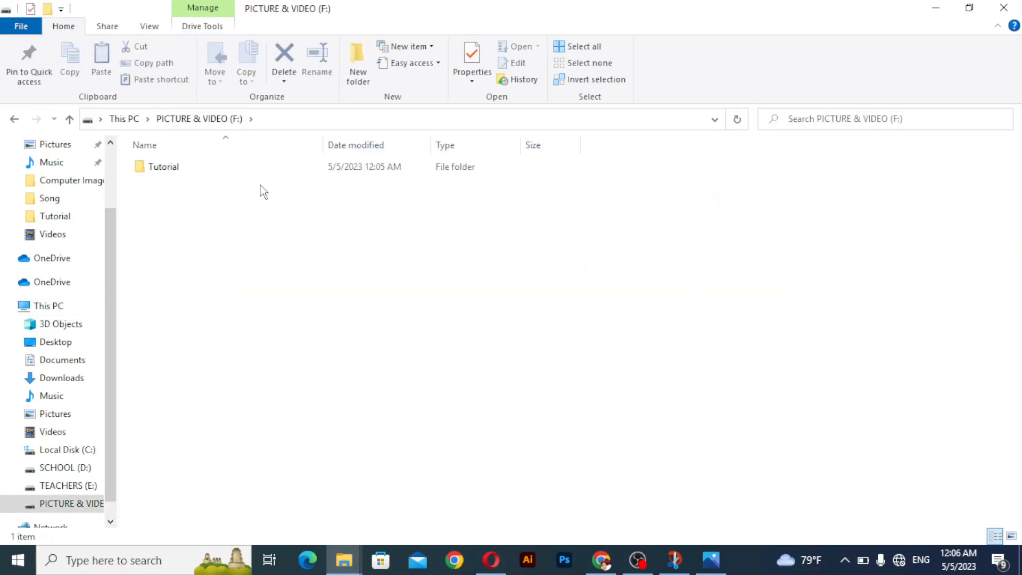
{"action": "double_click", "coordinate": [194, 173]}
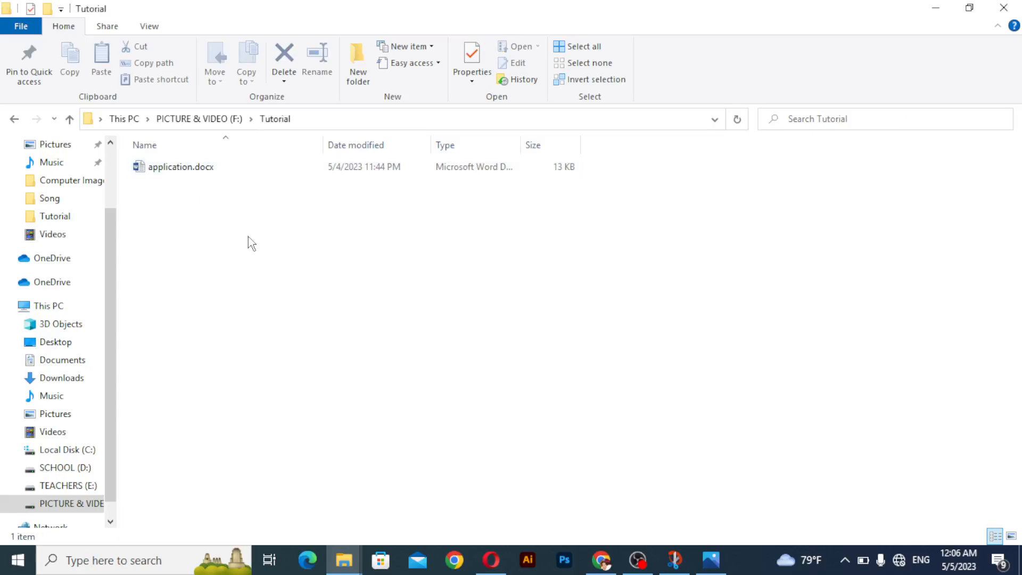
{"action": "double_click", "coordinate": [181, 171]}
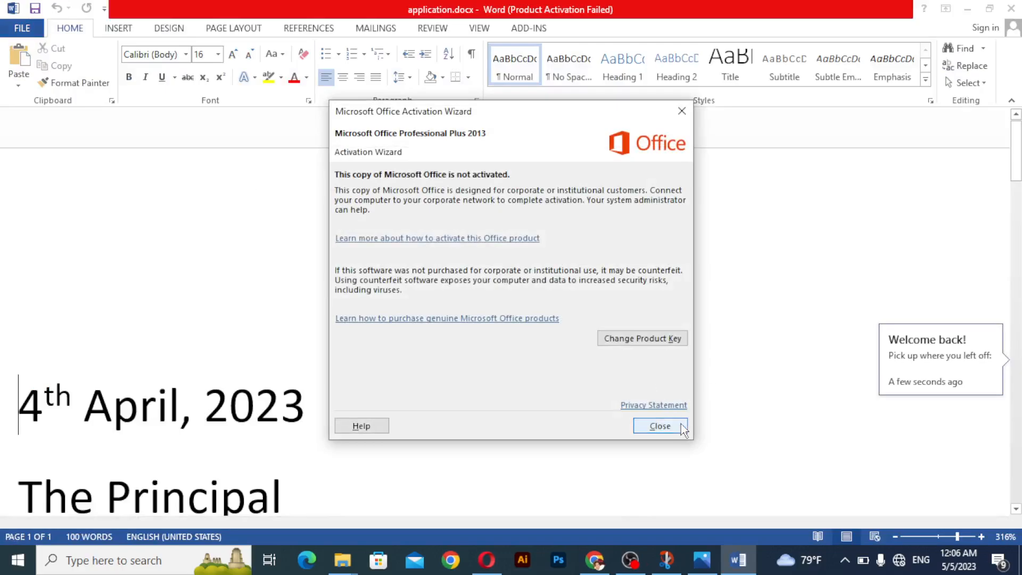
{"action": "left_click", "coordinate": [660, 426]}
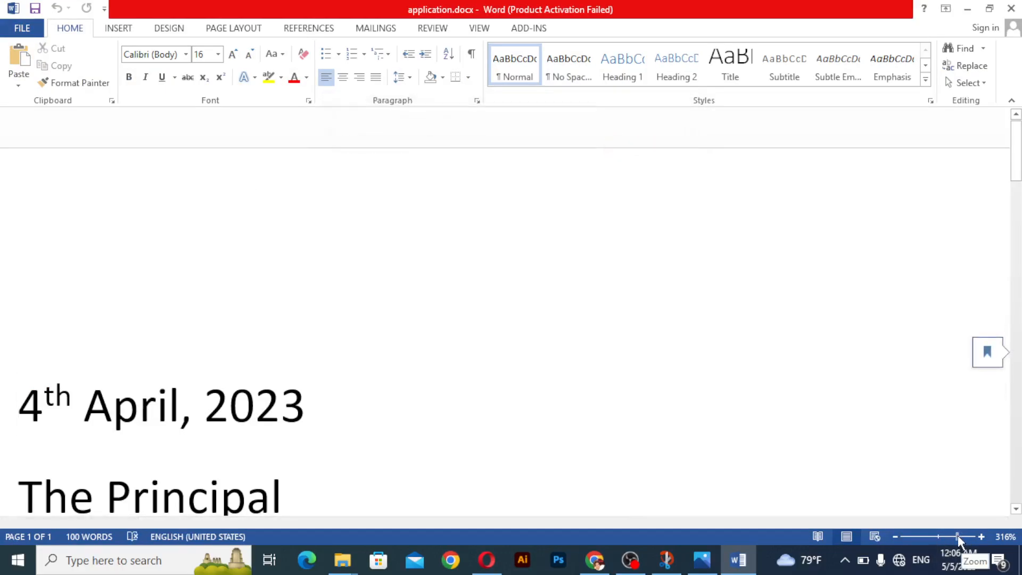
Step: Set the zoom to 100% and read through the leave application from the date to the closing lines
{"action": "left_click_drag", "start_coordinate": [957, 535], "coordinate": [940, 538]}
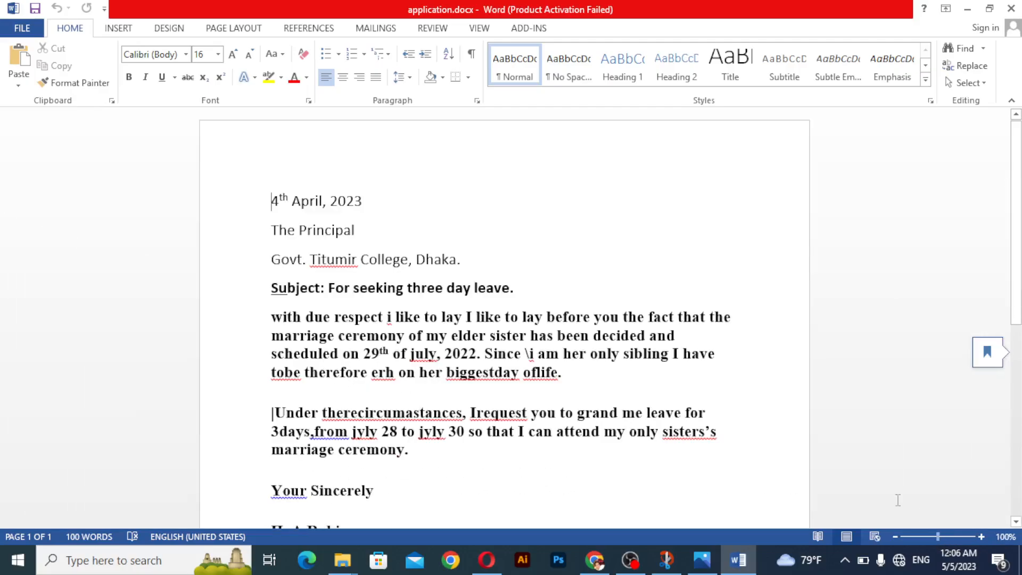
{"action": "scroll", "coordinate": [785, 418], "scroll_direction": "down", "scroll_amount": 5}
{"action": "scroll", "coordinate": [783, 417], "scroll_direction": "down", "scroll_amount": 4}
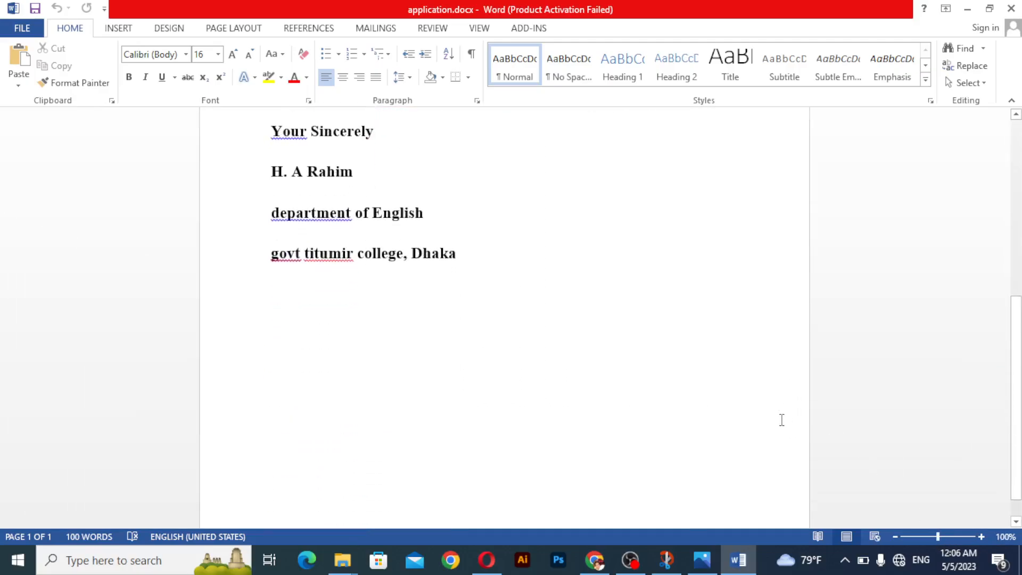
{"action": "scroll", "coordinate": [784, 418], "scroll_direction": "up", "scroll_amount": 6}
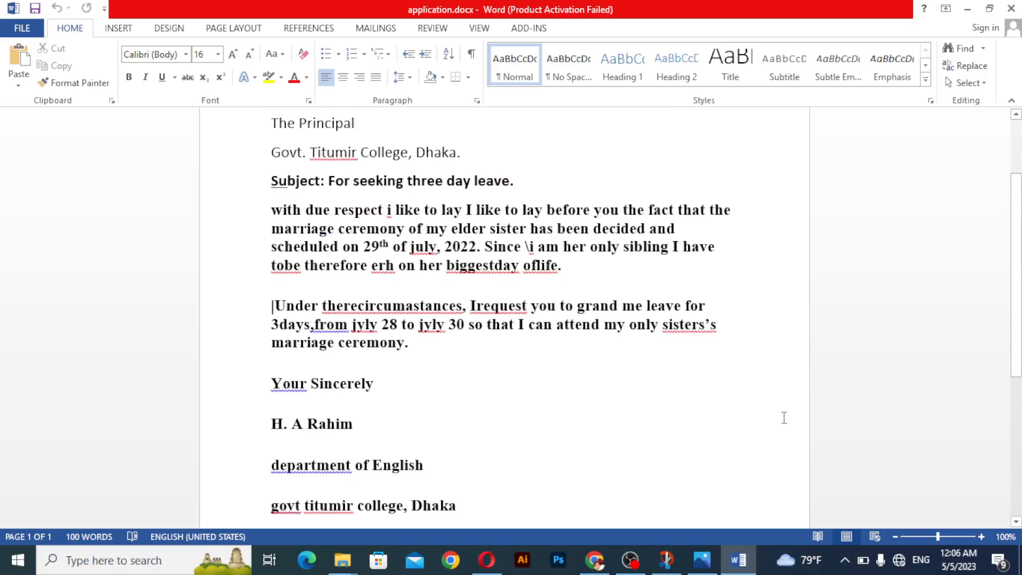
{"action": "scroll", "coordinate": [784, 418], "scroll_direction": "up", "scroll_amount": 2}
{"action": "scroll", "coordinate": [780, 415], "scroll_direction": "down", "scroll_amount": 1}
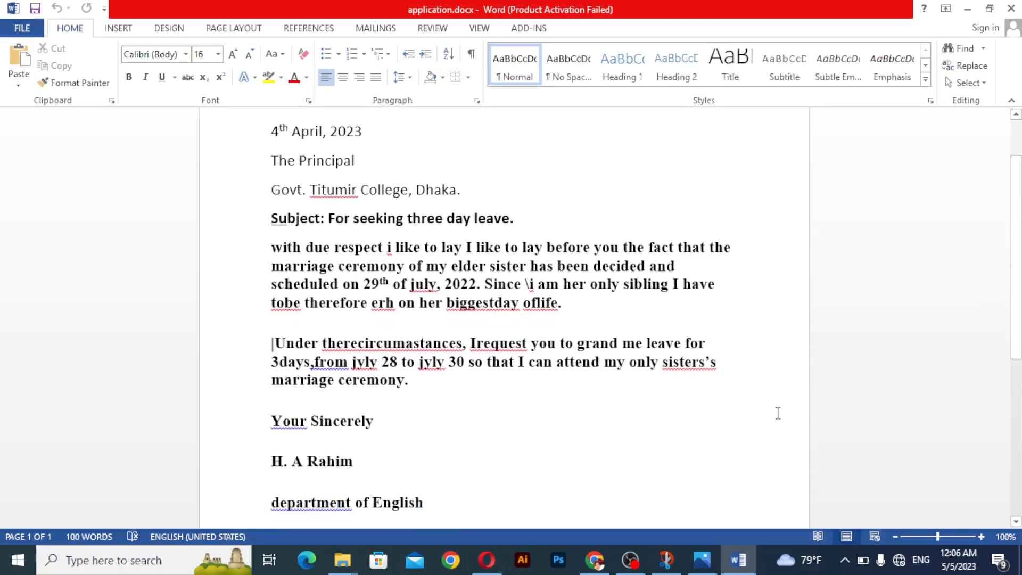
{"action": "scroll", "coordinate": [778, 413], "scroll_direction": "up", "scroll_amount": 1}
{"action": "scroll", "coordinate": [778, 413], "scroll_direction": "down", "scroll_amount": 3}
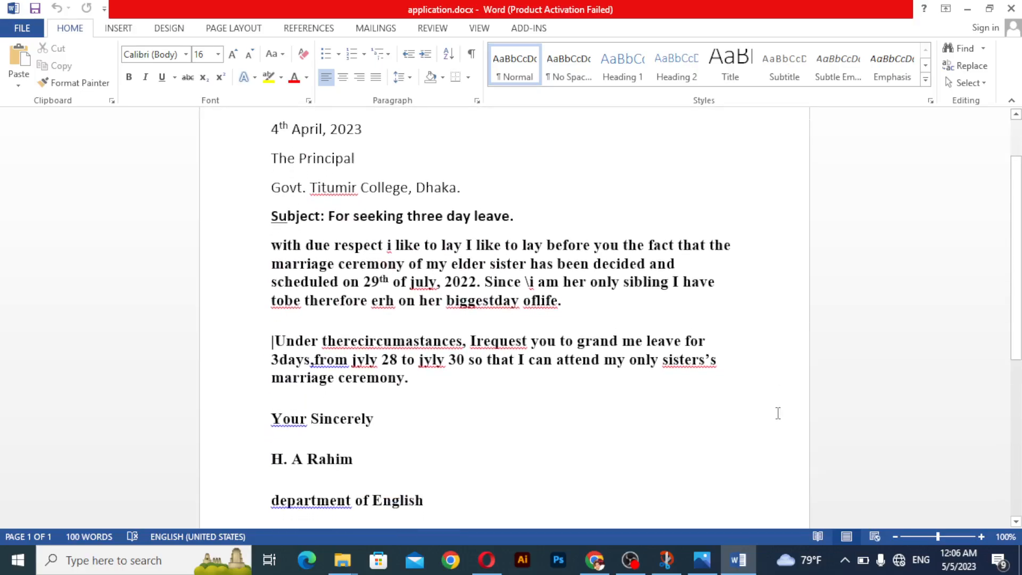
{"action": "scroll", "coordinate": [778, 413], "scroll_direction": "up", "scroll_amount": 2}
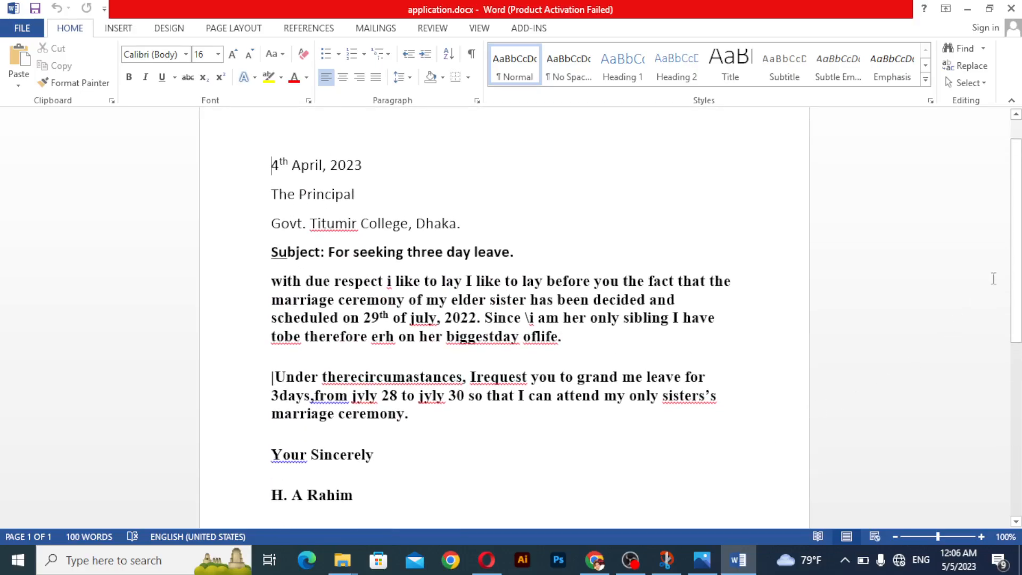
{"action": "mouse_move", "coordinate": [1021, 234]}
{"action": "left_mouse_down"}
{"action": "mouse_move", "coordinate": [1021, 259]}
{"action": "mouse_move", "coordinate": [1021, 225]}
{"action": "mouse_move", "coordinate": [1021, 449]}
{"action": "mouse_move", "coordinate": [1019, 255]}
{"action": "mouse_move", "coordinate": [1018, 412]}
{"action": "left_mouse_up"}
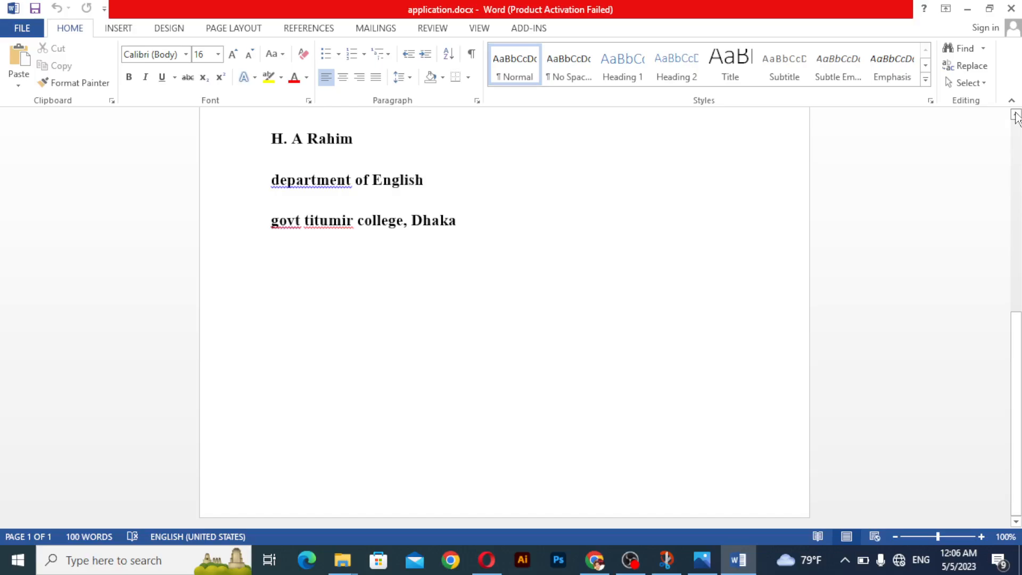
{"action": "left_click_drag", "start_coordinate": [1017, 116], "coordinate": [1017, 116]}
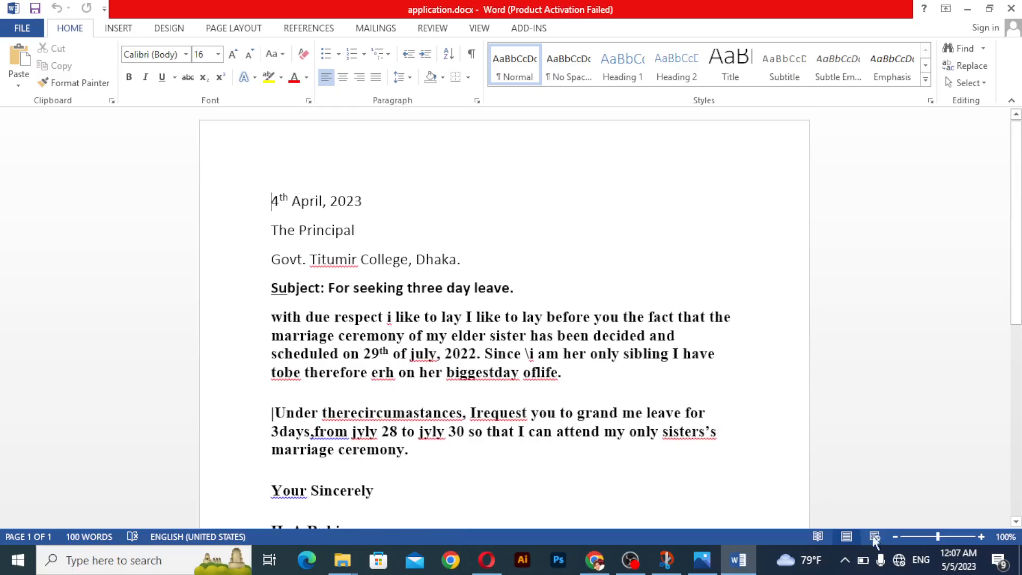
Step: Enlarge the letter to 220%, inspect it across its width, and return the zoom to 100%
{"action": "left_click_drag", "start_coordinate": [941, 539], "coordinate": [952, 540]}
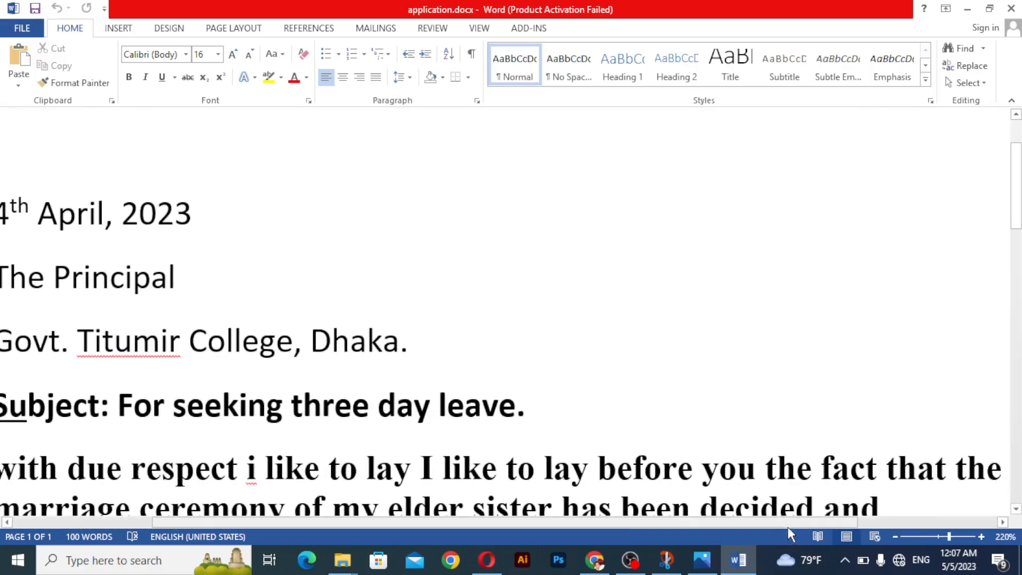
{"action": "left_click_drag", "start_coordinate": [788, 526], "coordinate": [642, 558]}
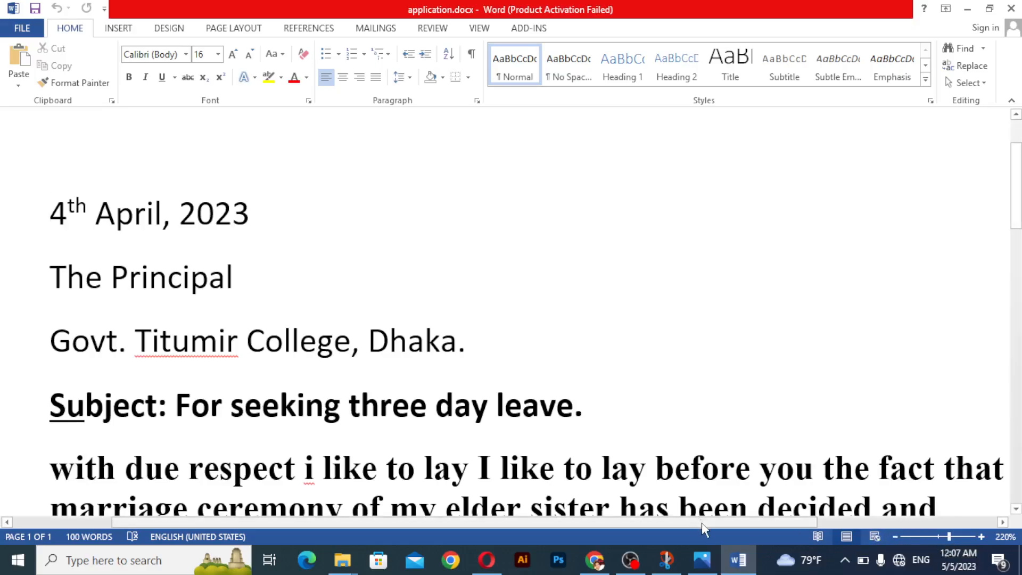
{"action": "left_click_drag", "start_coordinate": [702, 525], "coordinate": [686, 525]}
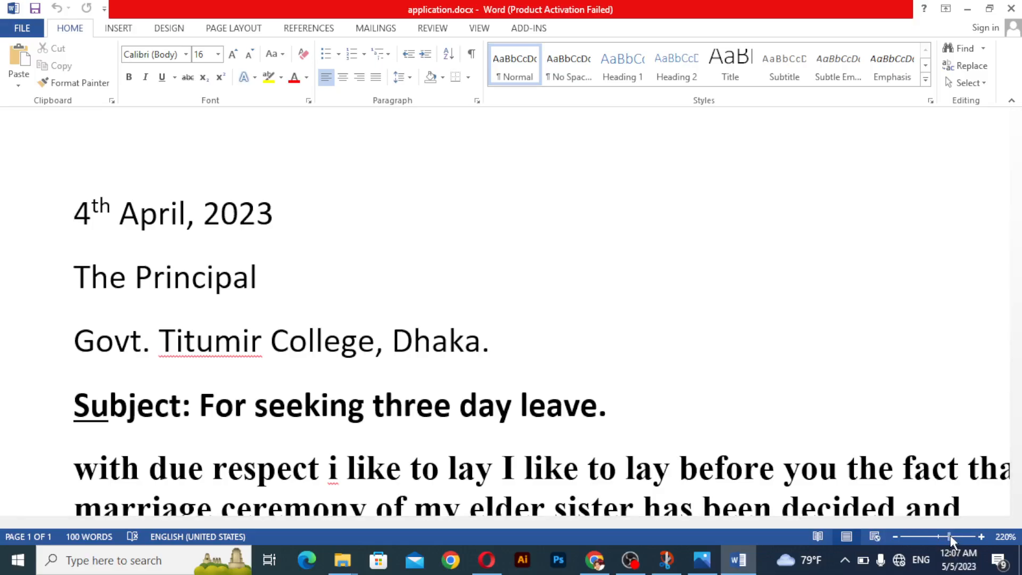
{"action": "left_click_drag", "start_coordinate": [951, 535], "coordinate": [945, 541]}
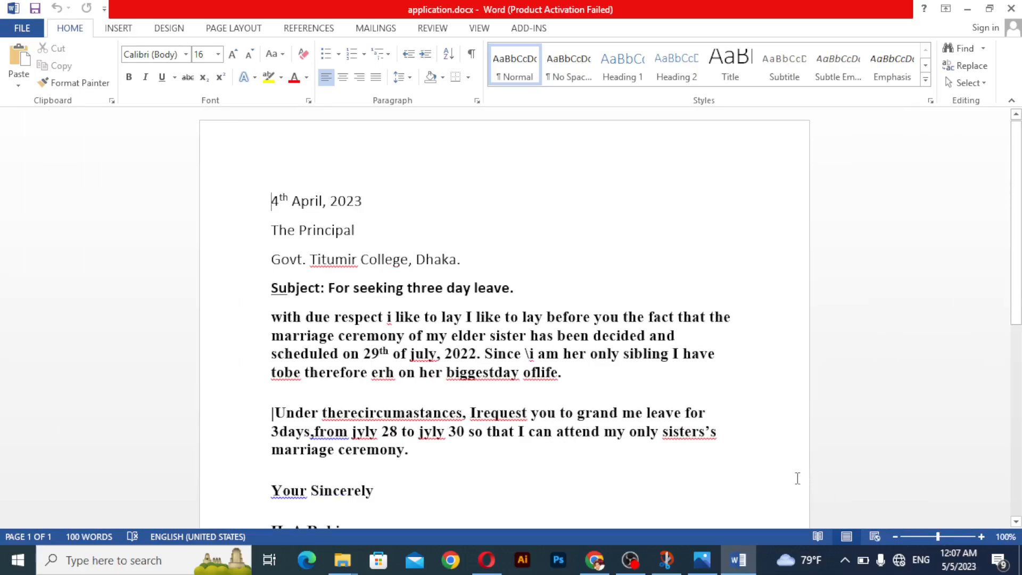
Step: Set the document zoom to 124% and view the beginning of the letter
{"action": "scroll", "coordinate": [650, 415], "scroll_direction": "down", "scroll_amount": 3}
{"action": "scroll", "coordinate": [650, 415], "scroll_direction": "up", "scroll_amount": 1}
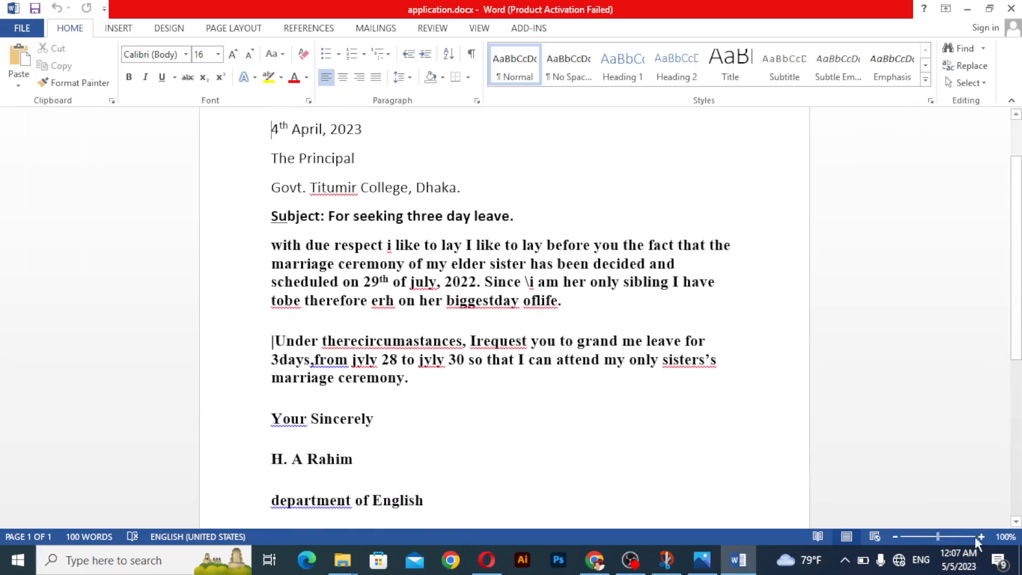
{"action": "left_click_drag", "start_coordinate": [939, 537], "coordinate": [941, 537]}
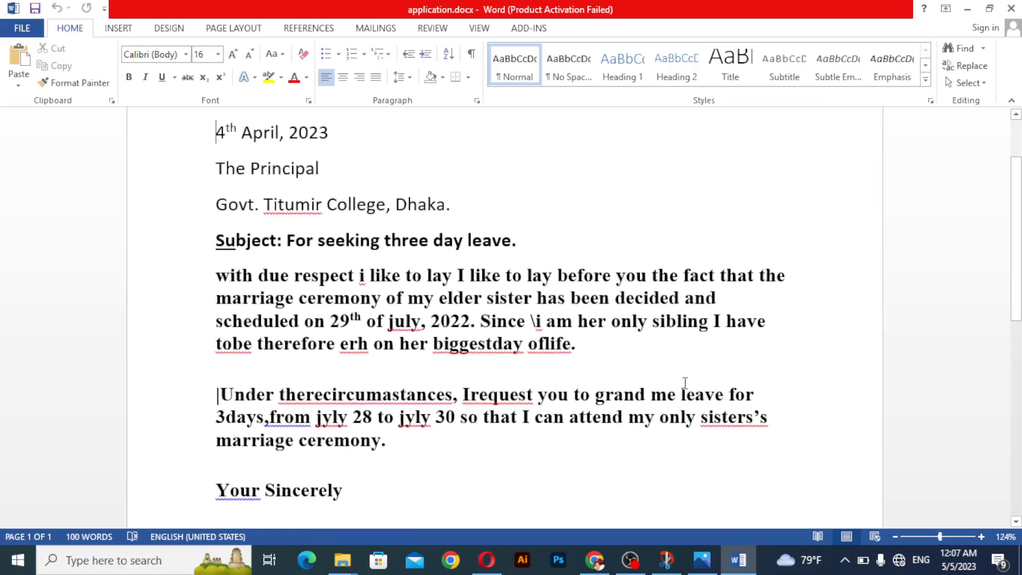
{"action": "scroll", "coordinate": [685, 382], "scroll_direction": "up", "scroll_amount": 3}
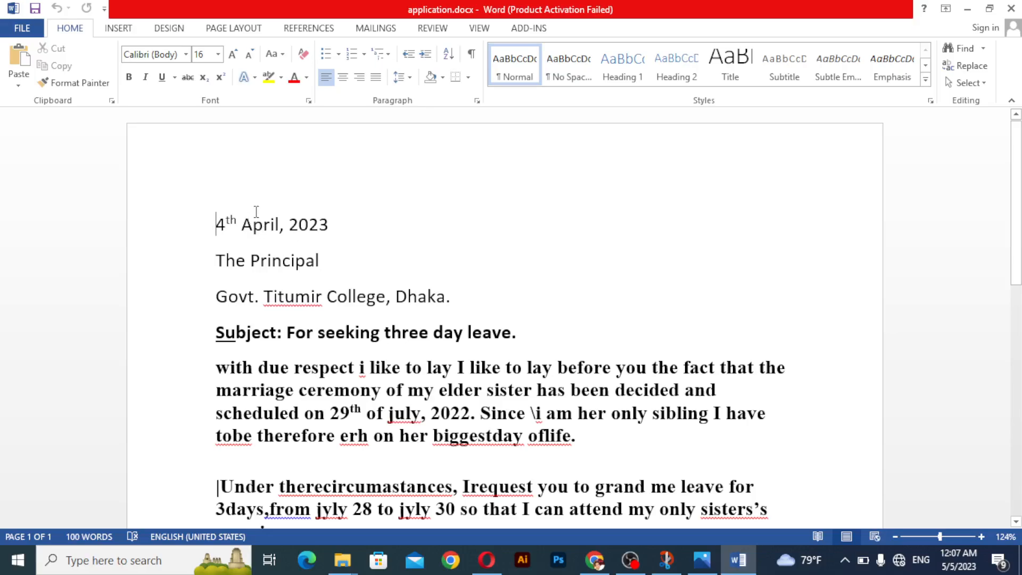
{"action": "left_click_drag", "start_coordinate": [237, 224], "coordinate": [467, 301]}
{"action": "left_click_drag", "start_coordinate": [220, 332], "coordinate": [467, 393]}
{"action": "scroll", "coordinate": [463, 385], "scroll_direction": "down", "scroll_amount": 8}
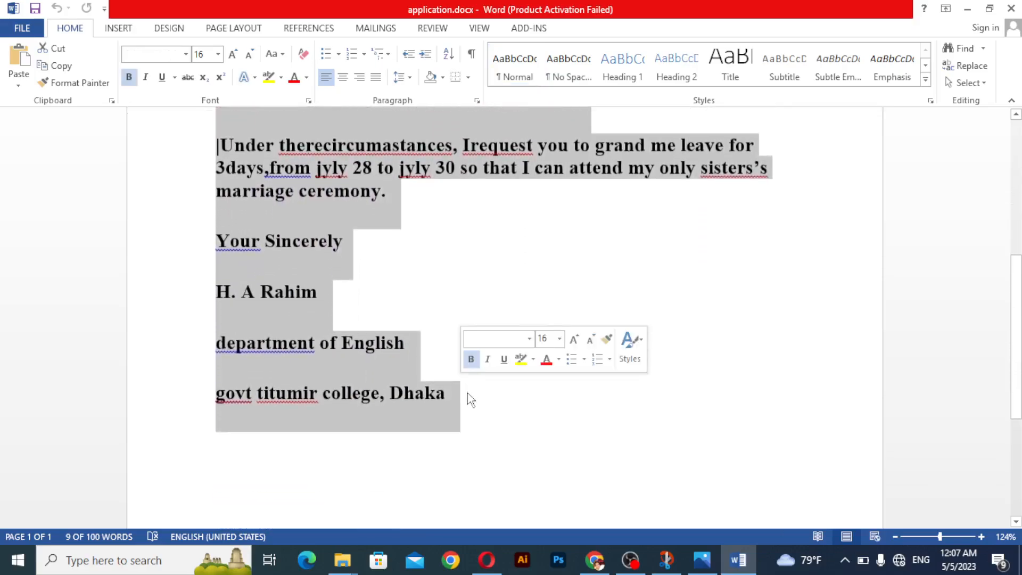
{"action": "left_click", "coordinate": [497, 445]}
{"action": "scroll", "coordinate": [502, 417], "scroll_direction": "up", "scroll_amount": 3}
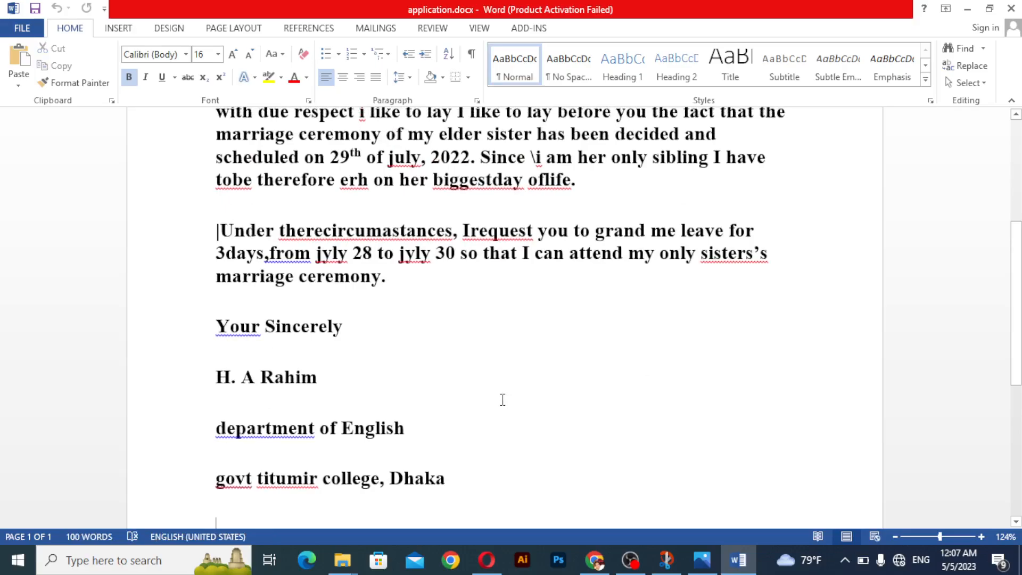
{"action": "scroll", "coordinate": [470, 398], "scroll_direction": "up", "scroll_amount": 4}
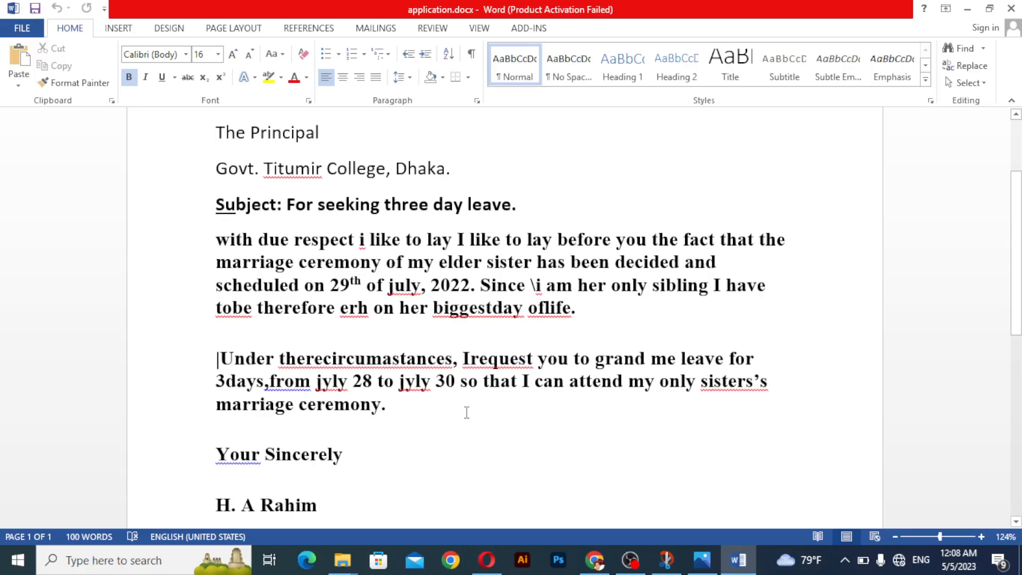
Step: Remove the bold formatting from all text between "with due respect" and the letter's last line
{"action": "scroll", "coordinate": [460, 418], "scroll_direction": "down", "scroll_amount": 5}
{"action": "left_click", "coordinate": [454, 434]}
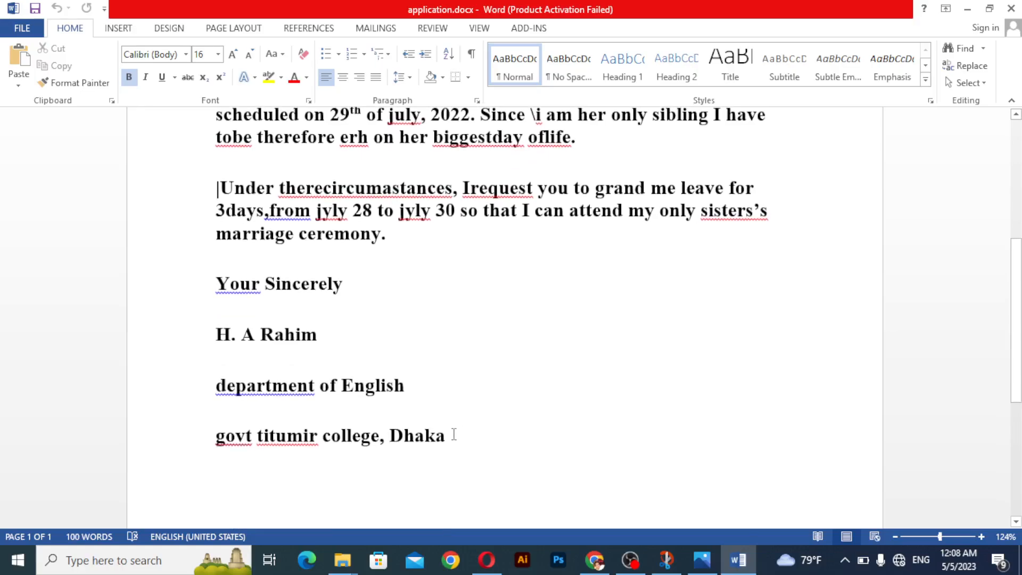
{"action": "left_click_drag", "start_coordinate": [411, 435], "coordinate": [279, 412]}
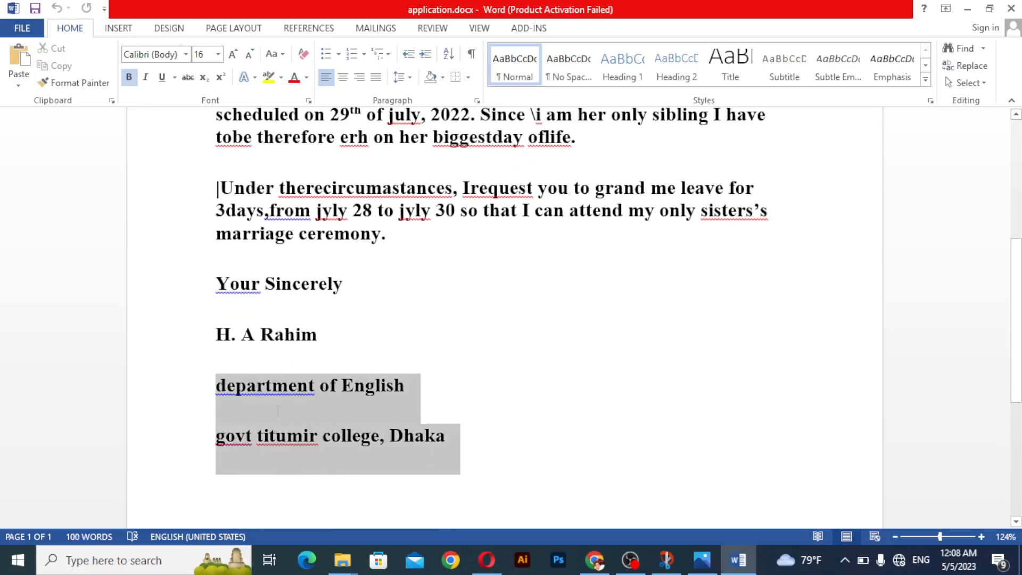
{"action": "mouse_move", "coordinate": [275, 404]}
{"action": "left_mouse_down"}
{"action": "mouse_move", "coordinate": [229, 341]}
{"action": "mouse_move", "coordinate": [223, 287]}
{"action": "mouse_move", "coordinate": [223, 325]}
{"action": "mouse_move", "coordinate": [213, 159]}
{"action": "mouse_move", "coordinate": [205, 200]}
{"action": "left_mouse_up"}
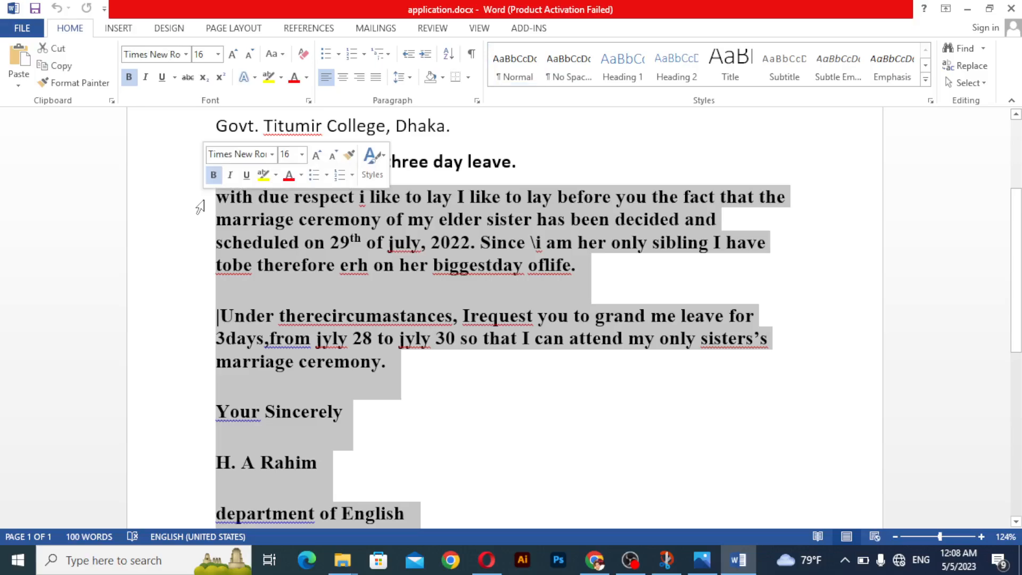
{"action": "left_click", "coordinate": [130, 78]}
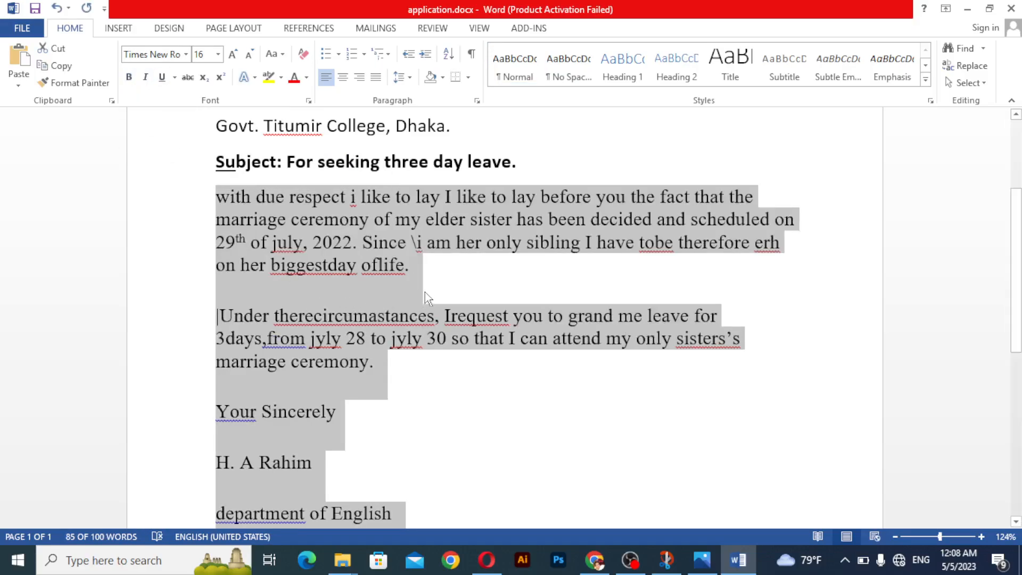
{"action": "left_click", "coordinate": [451, 281]}
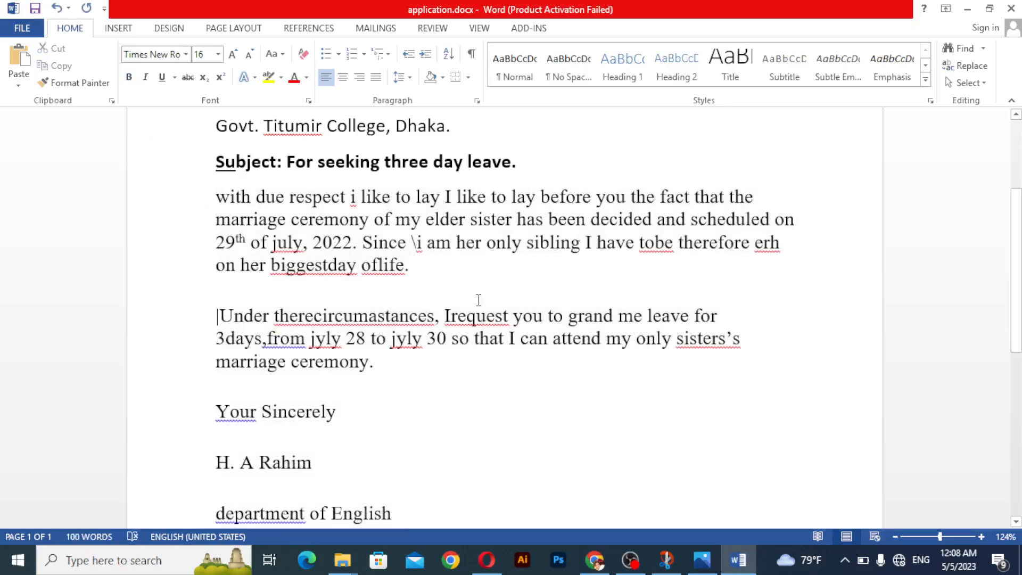
Step: Capitalize the body's opening word as "With" and the pronoun after "due respect" as "I", working at 204% zoom
{"action": "scroll", "coordinate": [479, 301], "scroll_direction": "up", "scroll_amount": 3}
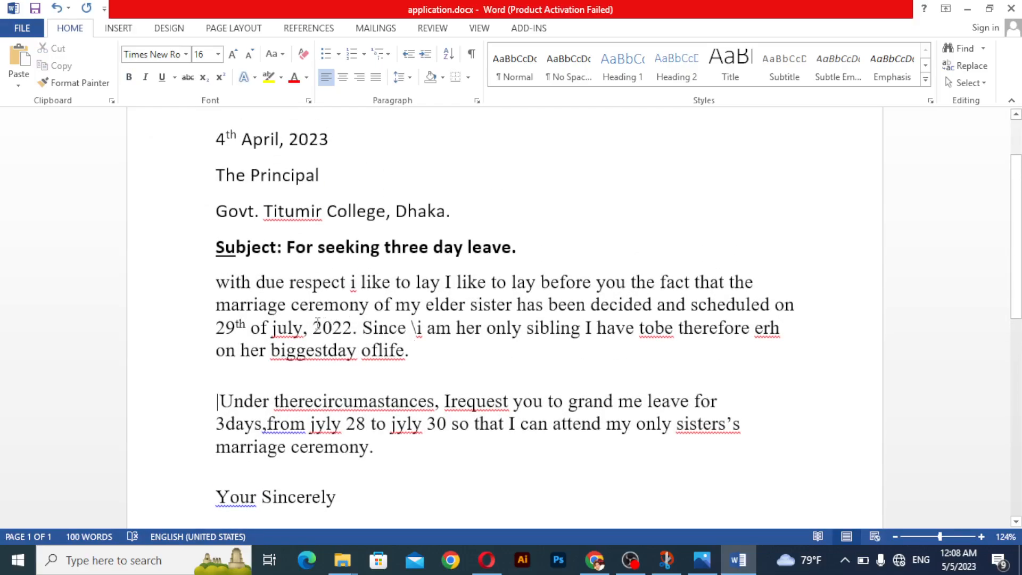
{"action": "scroll", "coordinate": [442, 320], "scroll_direction": "down", "scroll_amount": 4}
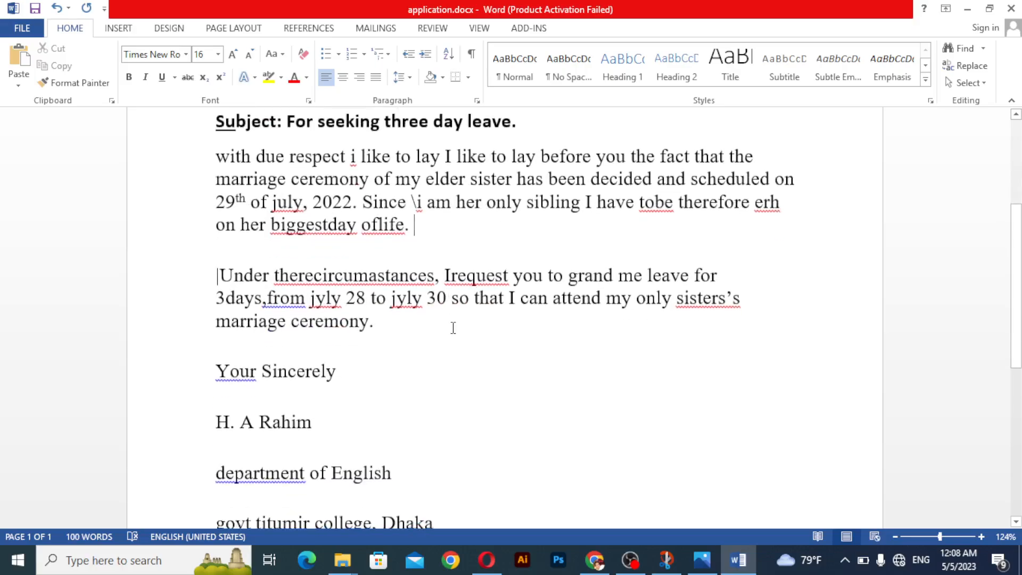
{"action": "scroll", "coordinate": [453, 326], "scroll_direction": "up", "scroll_amount": 3}
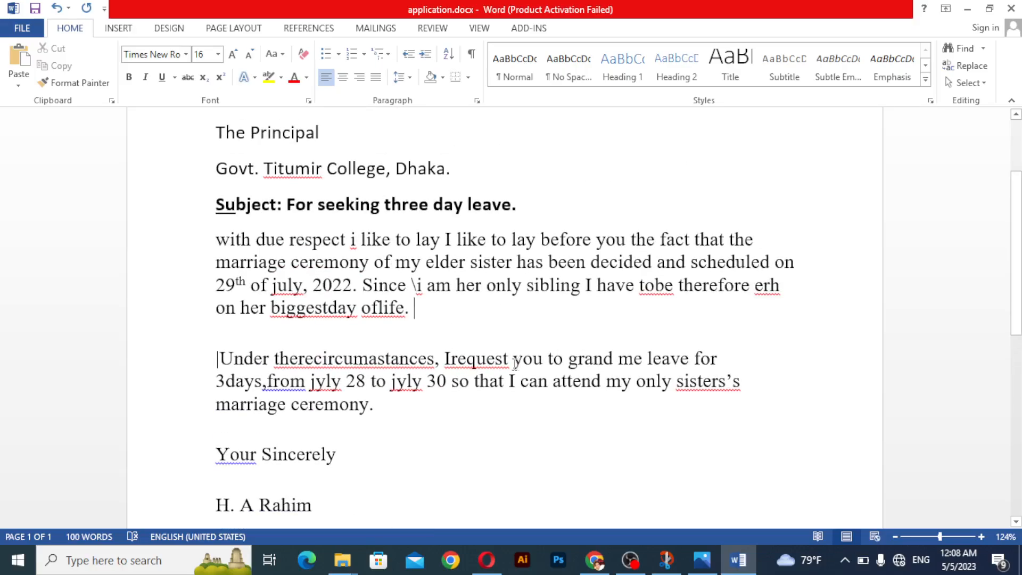
{"action": "scroll", "coordinate": [483, 354], "scroll_direction": "up", "scroll_amount": 2}
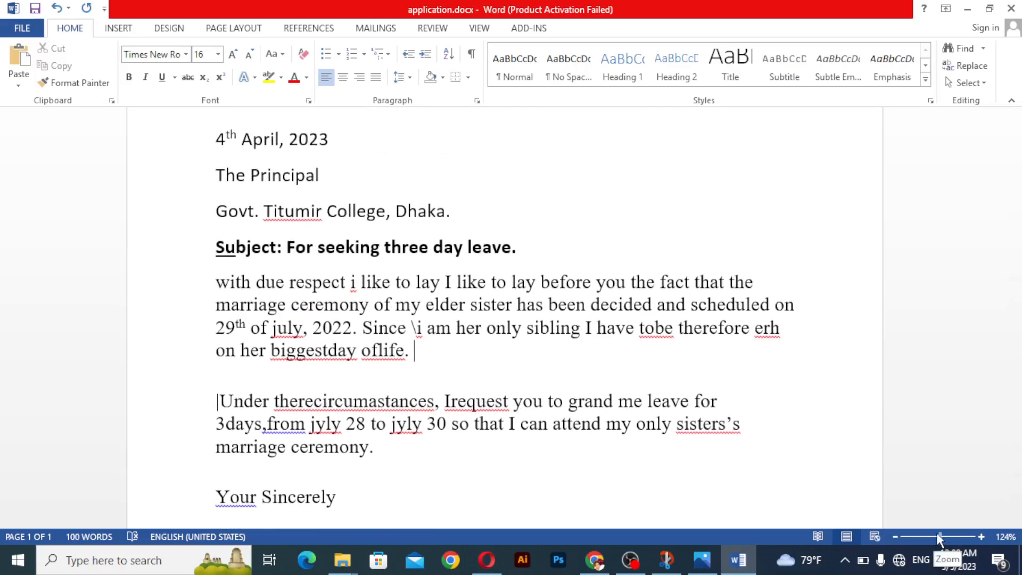
{"action": "mouse_move", "coordinate": [942, 536]}
{"action": "left_mouse_down"}
{"action": "mouse_move", "coordinate": [928, 536]}
{"action": "mouse_move", "coordinate": [947, 537]}
{"action": "left_mouse_up"}
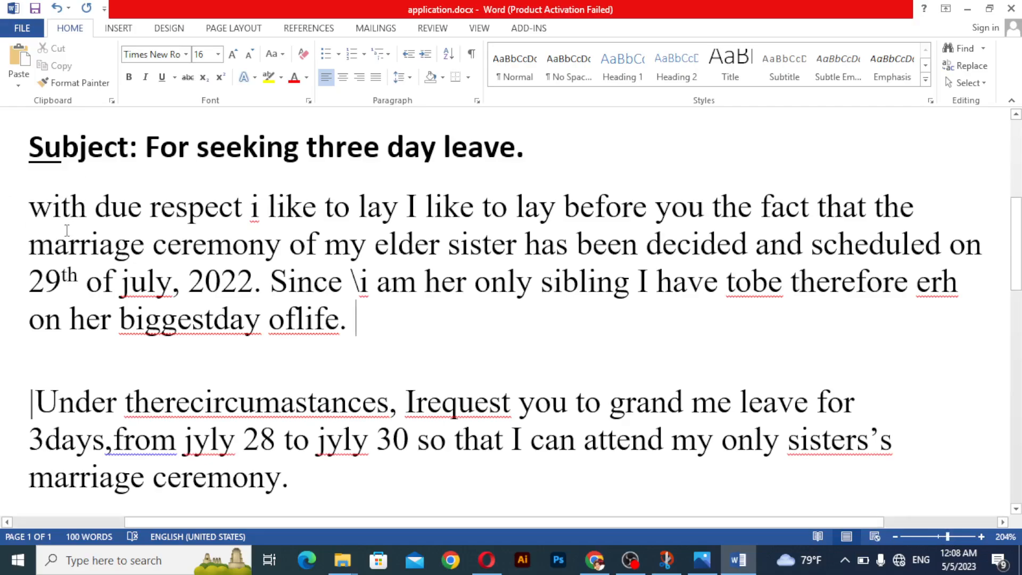
{"action": "left_click", "coordinate": [51, 208]}
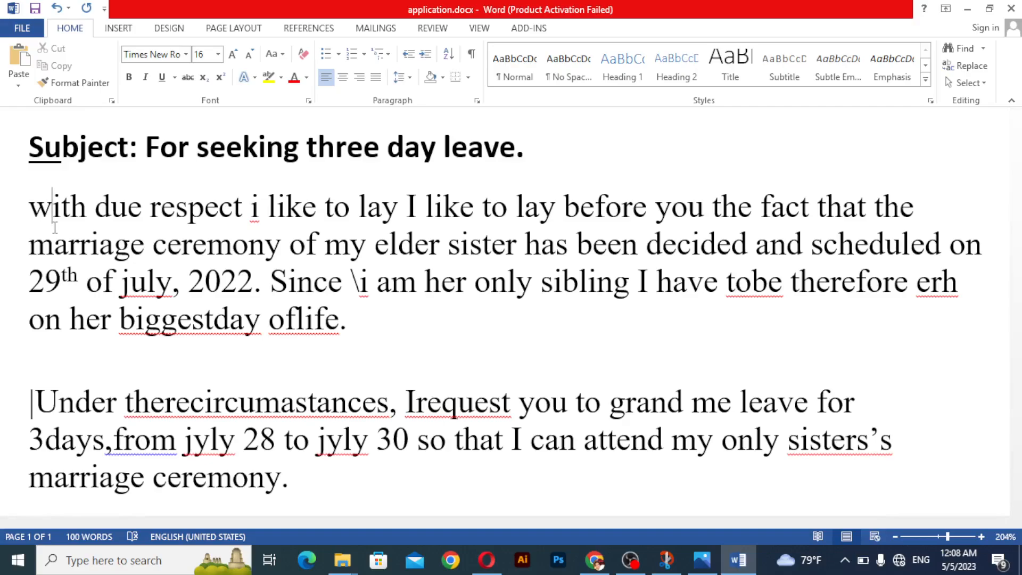
{"action": "key", "text": "BackSpace"}
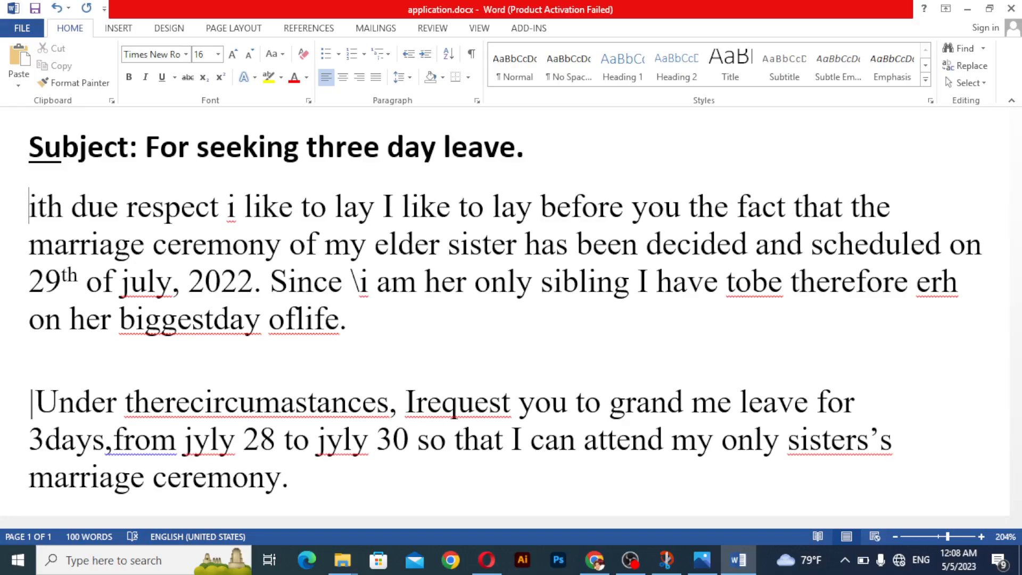
{"action": "type", "text": "W"}
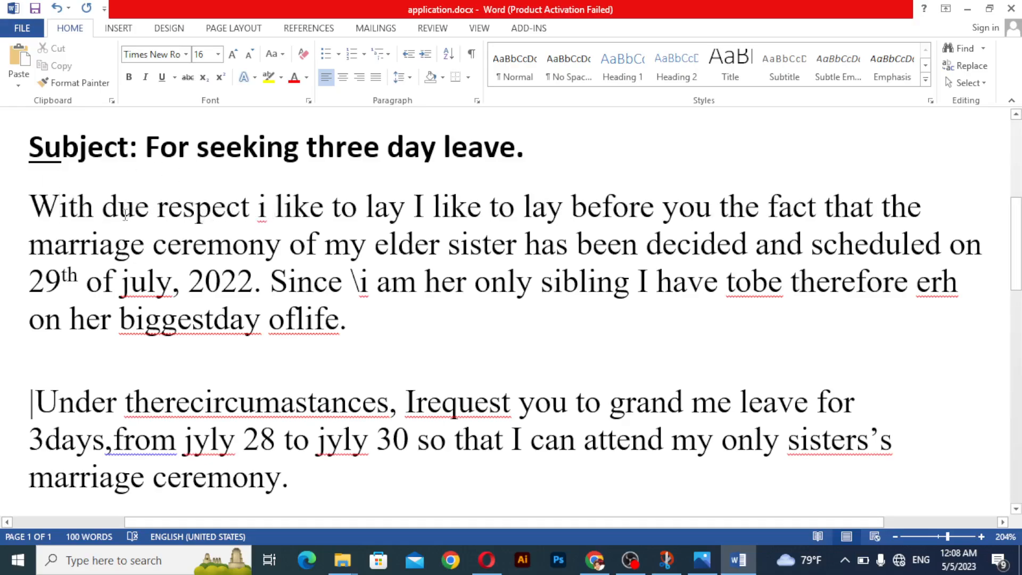
{"action": "left_click", "coordinate": [267, 210]}
{"action": "double_click", "coordinate": [263, 212]}
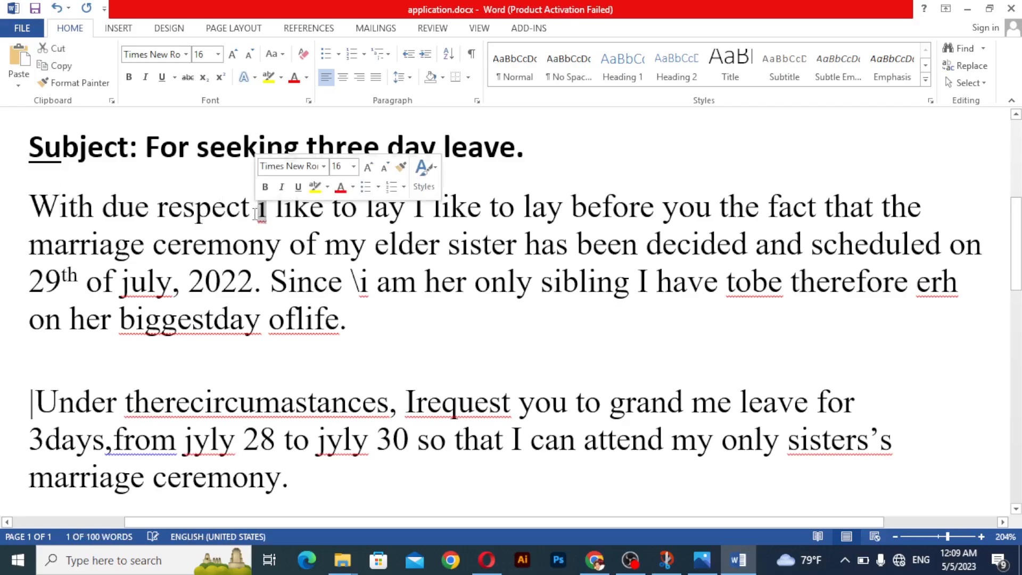
{"action": "type", "text": "I"}
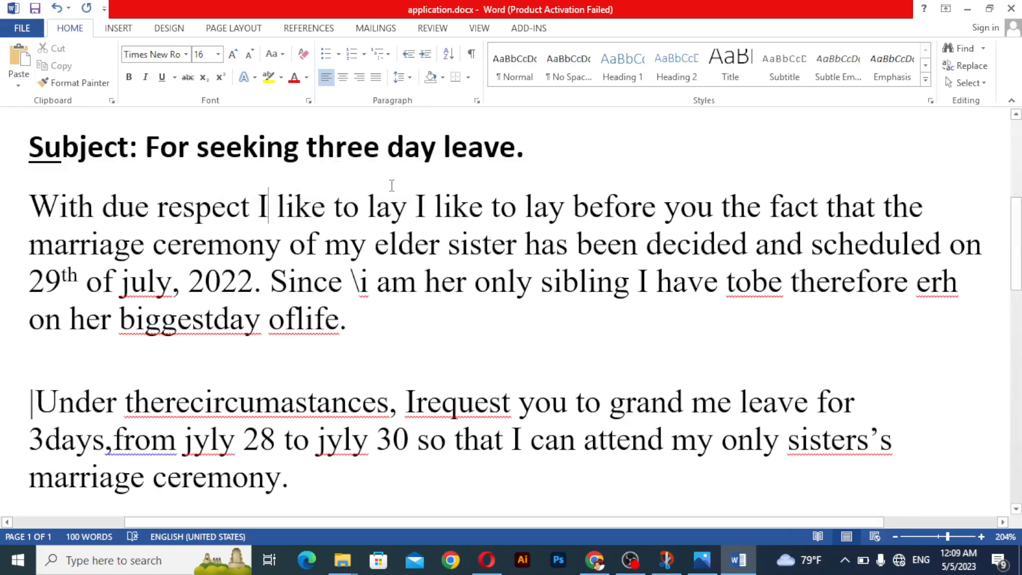
Step: Set the zoom to 180% and review the line spacing of the date, "The Principal" and college address lines
{"action": "left_click", "coordinate": [946, 536]}
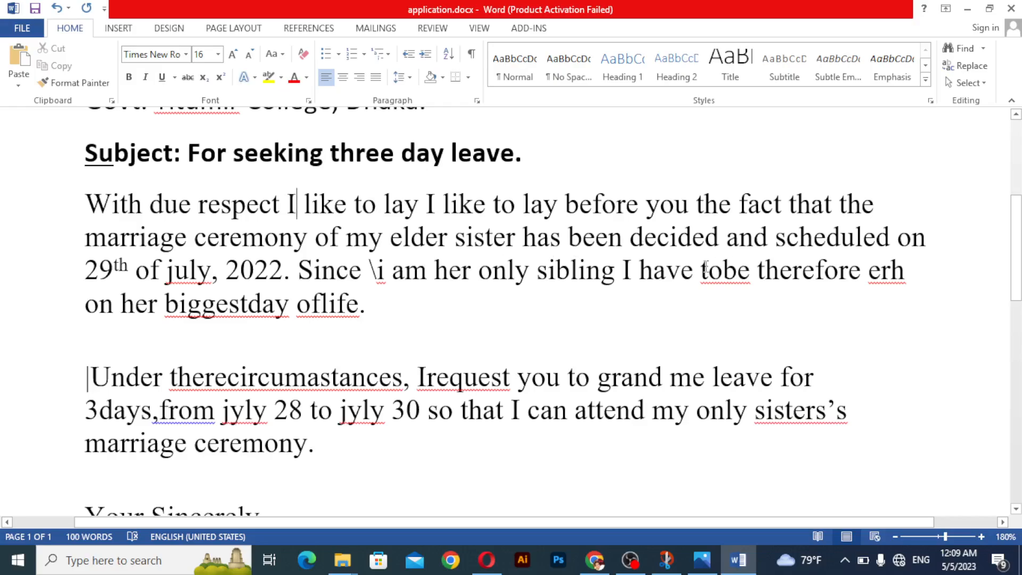
{"action": "scroll", "coordinate": [557, 277], "scroll_direction": "up", "scroll_amount": 4}
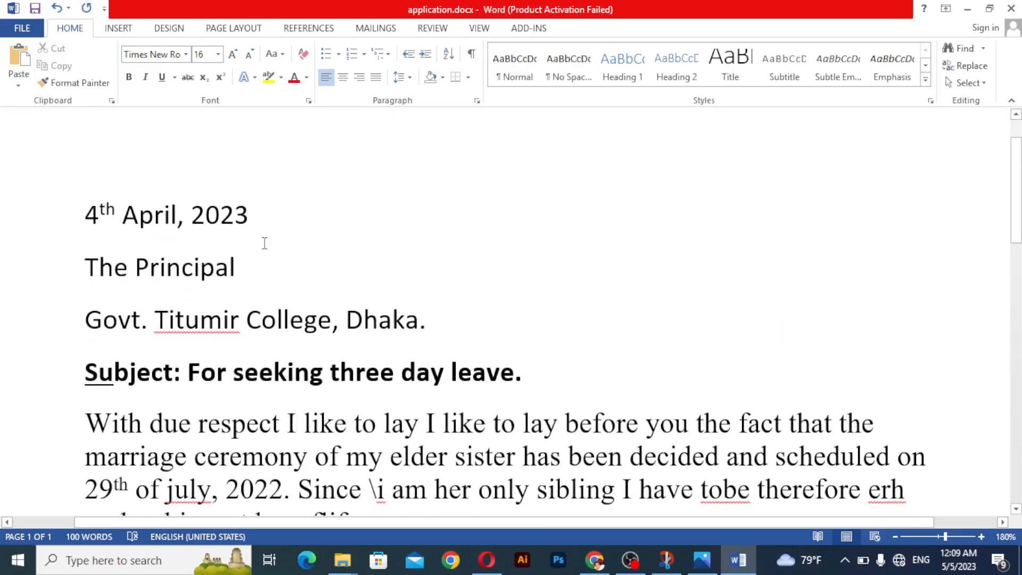
{"action": "left_click", "coordinate": [253, 224]}
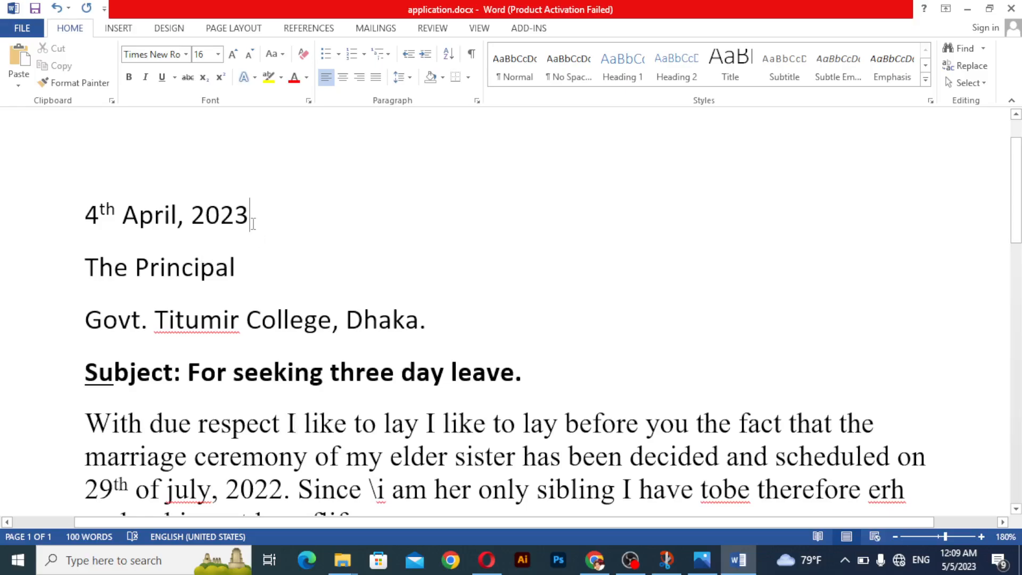
{"action": "left_click", "coordinate": [241, 260]}
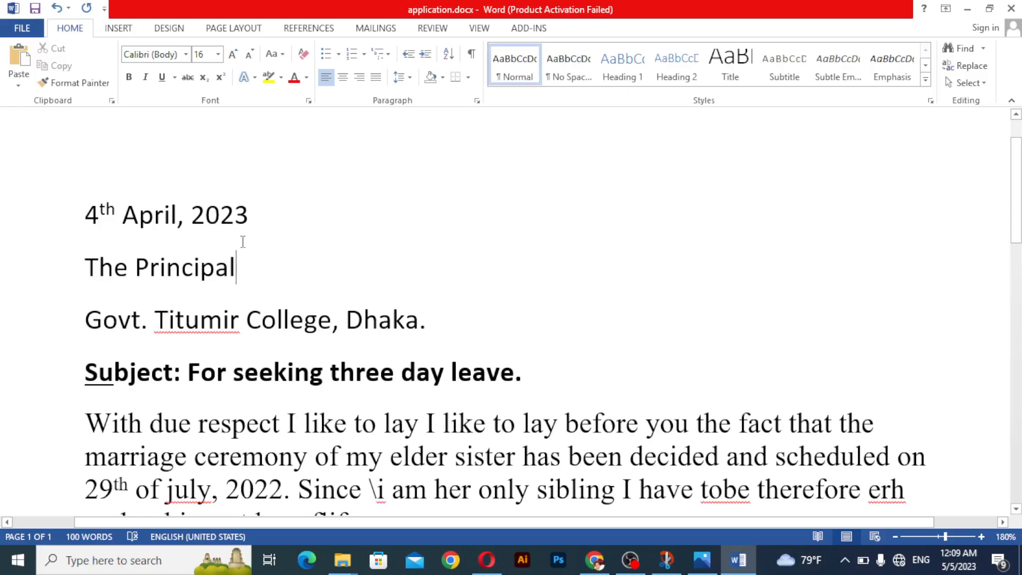
{"action": "left_click", "coordinate": [252, 225]}
{"action": "left_click", "coordinate": [190, 245]}
{"action": "left_click", "coordinate": [185, 246]}
{"action": "left_click", "coordinate": [151, 246]}
{"action": "triple_click", "coordinate": [88, 218]}
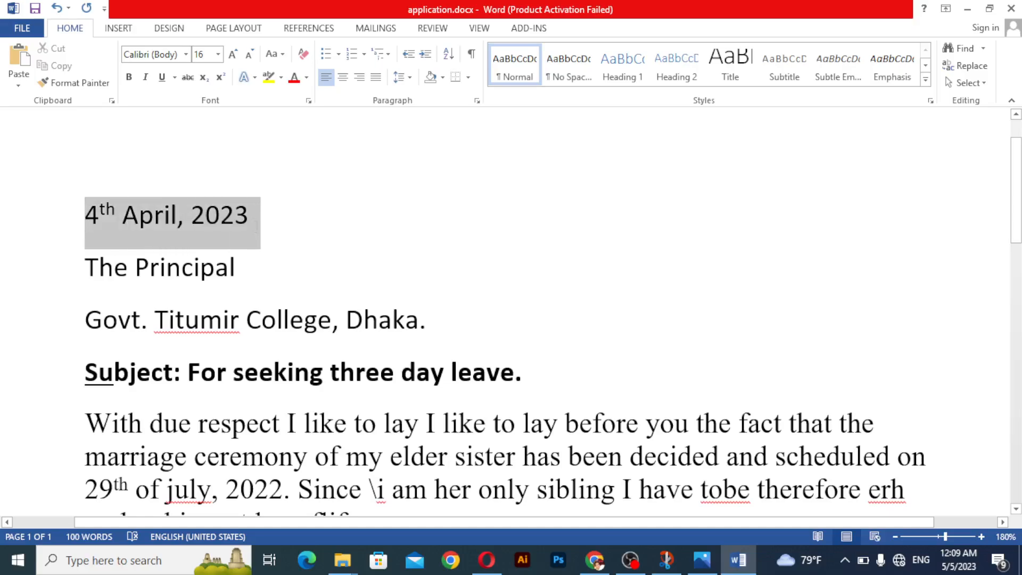
{"action": "triple_click", "coordinate": [168, 269]}
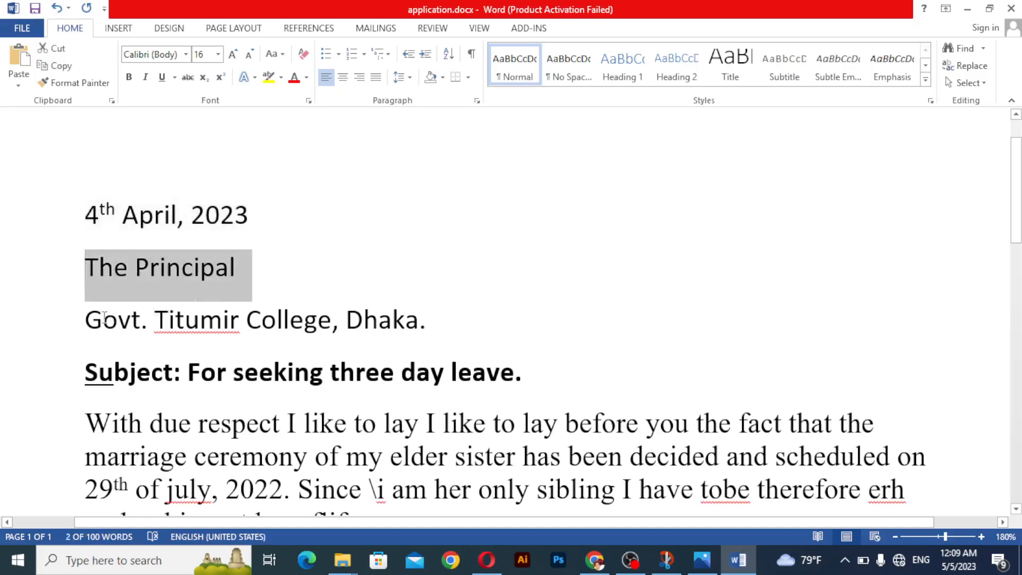
{"action": "left_click_drag", "start_coordinate": [87, 323], "coordinate": [474, 321]}
{"action": "left_click", "coordinate": [475, 320]}
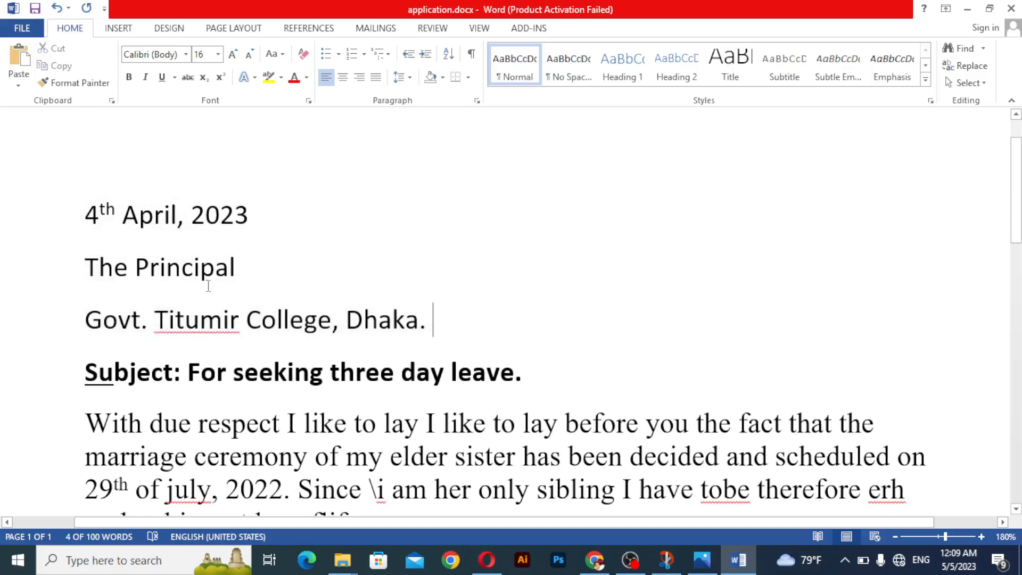
{"action": "left_click_drag", "start_coordinate": [84, 208], "coordinate": [431, 318]}
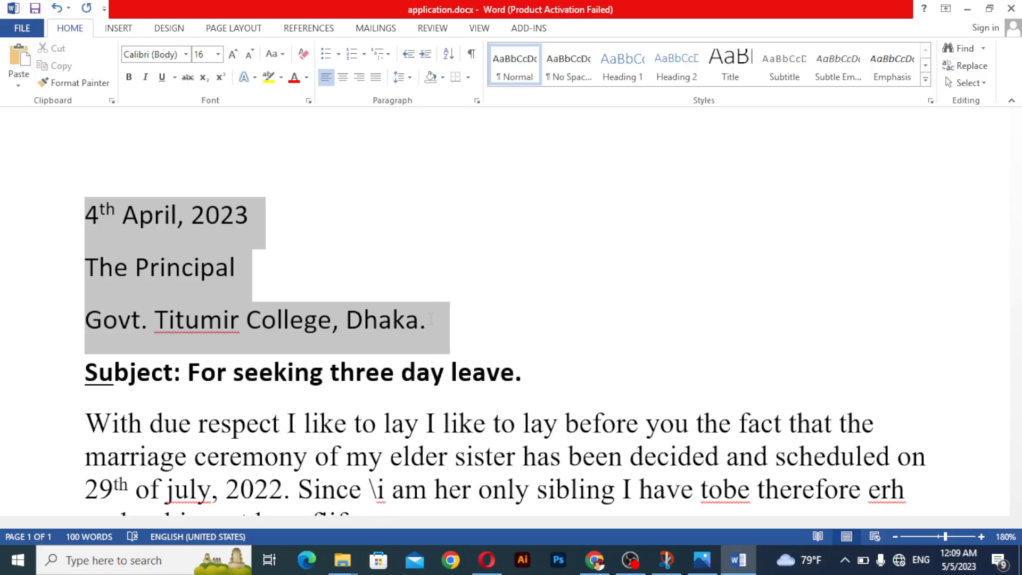
{"action": "left_click", "coordinate": [449, 324]}
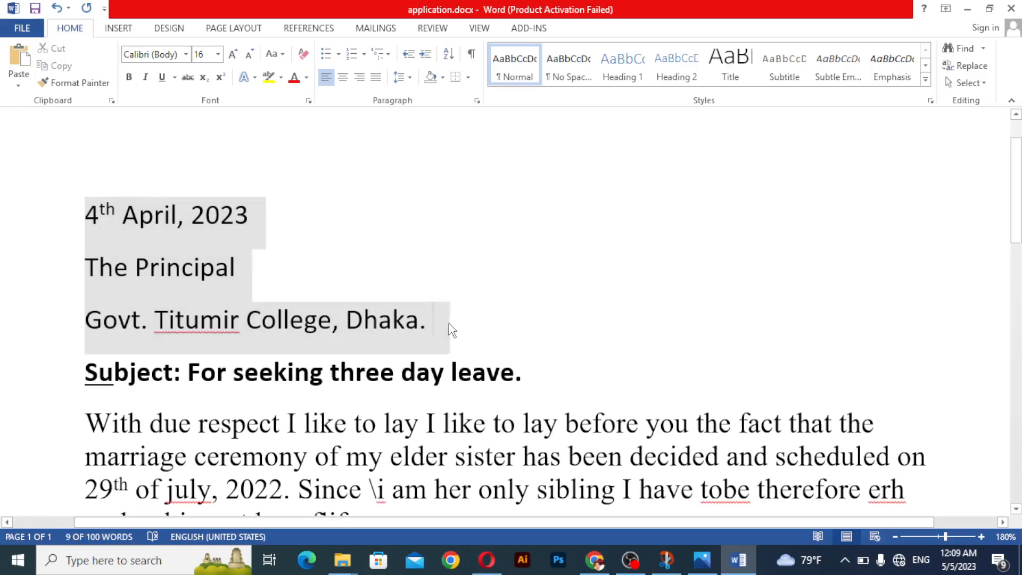
{"action": "left_click", "coordinate": [240, 272]}
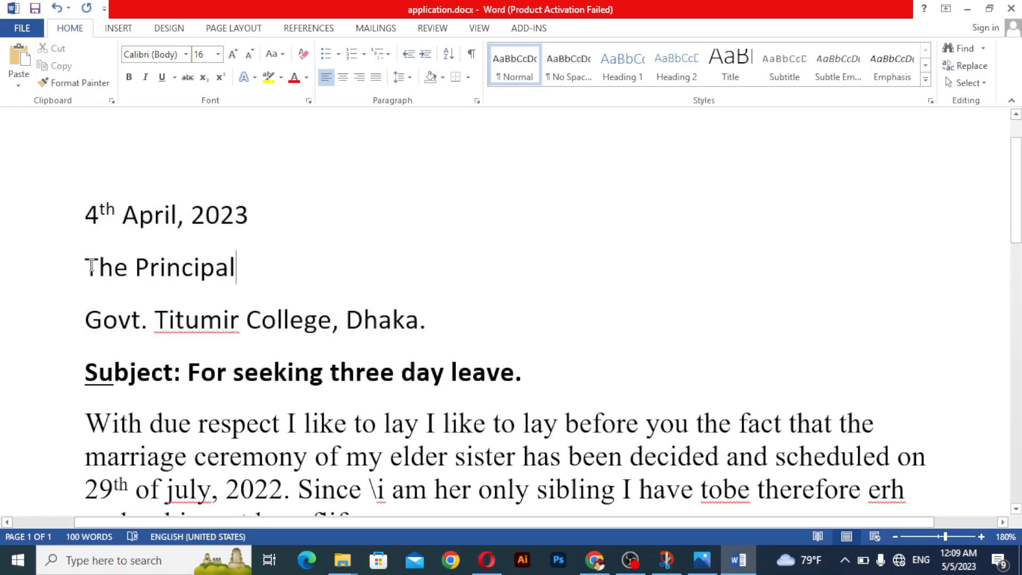
Step: Replace the paragraph break between the date and "The Principal" with a text wrapping break
{"action": "left_click", "coordinate": [92, 267]}
{"action": "key", "text": "BackSpace"}
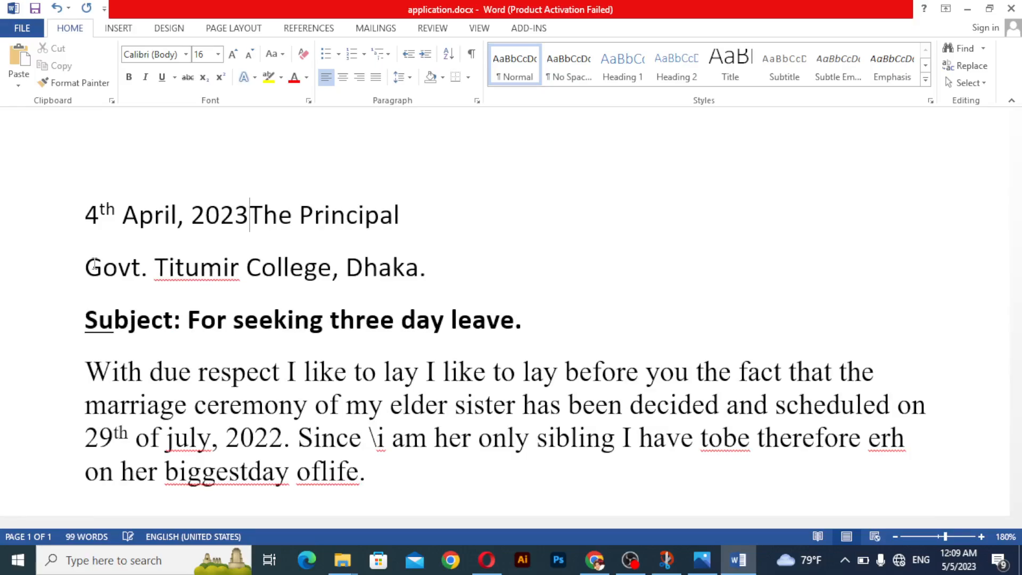
{"action": "key", "text": "ctrl+z"}
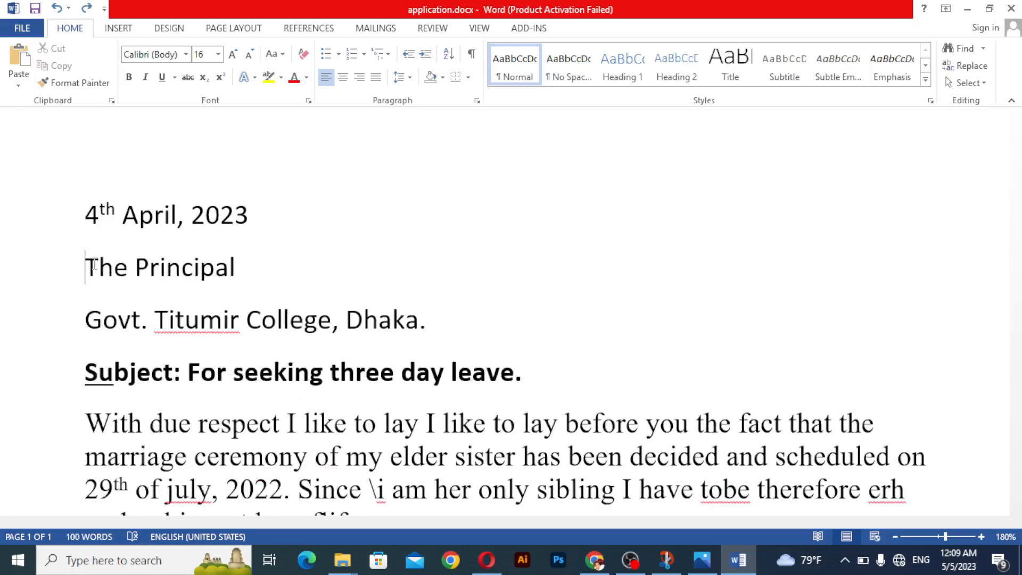
{"action": "key", "text": "BackSpace"}
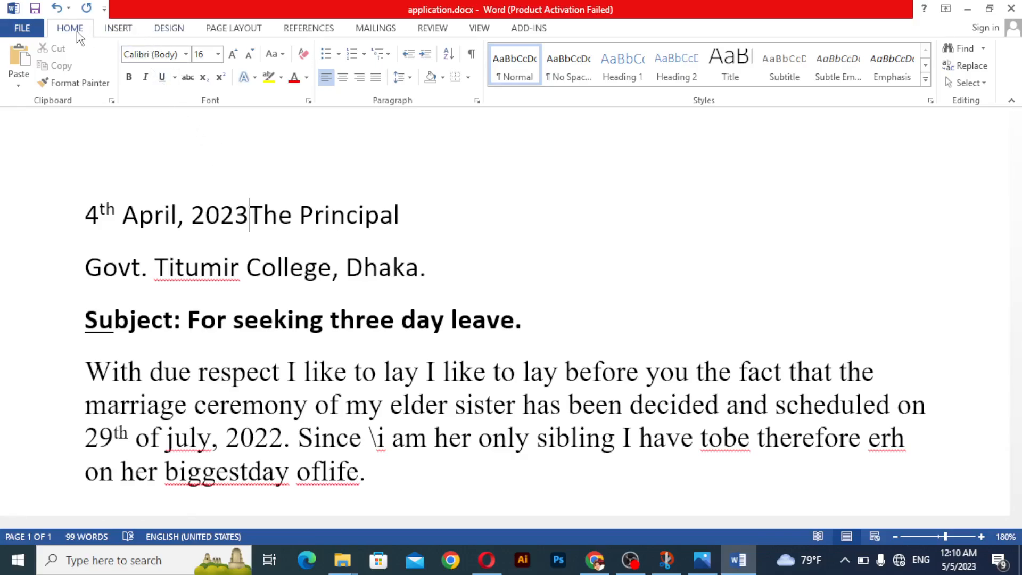
{"action": "left_click", "coordinate": [221, 29]}
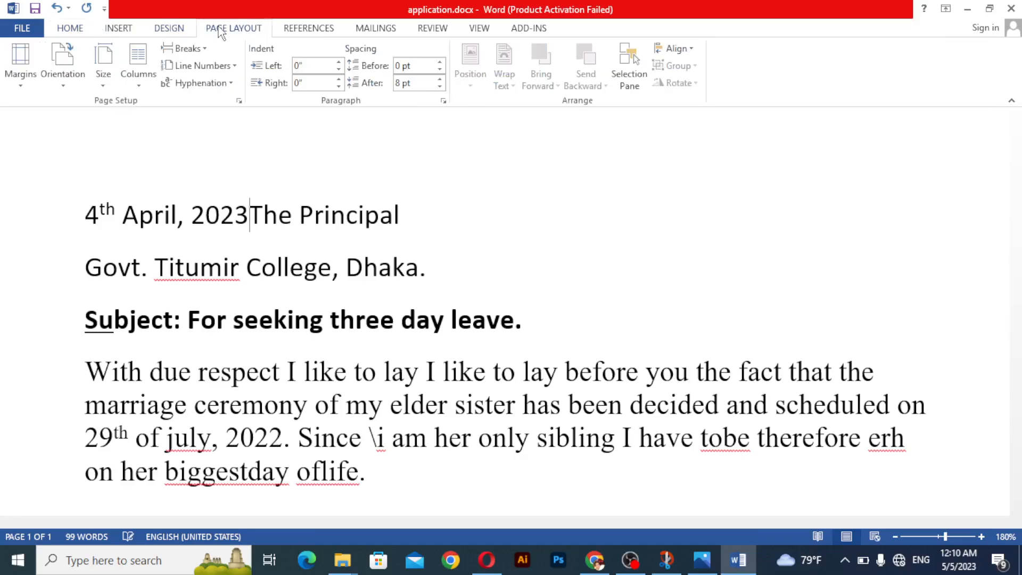
{"action": "left_click", "coordinate": [202, 51]}
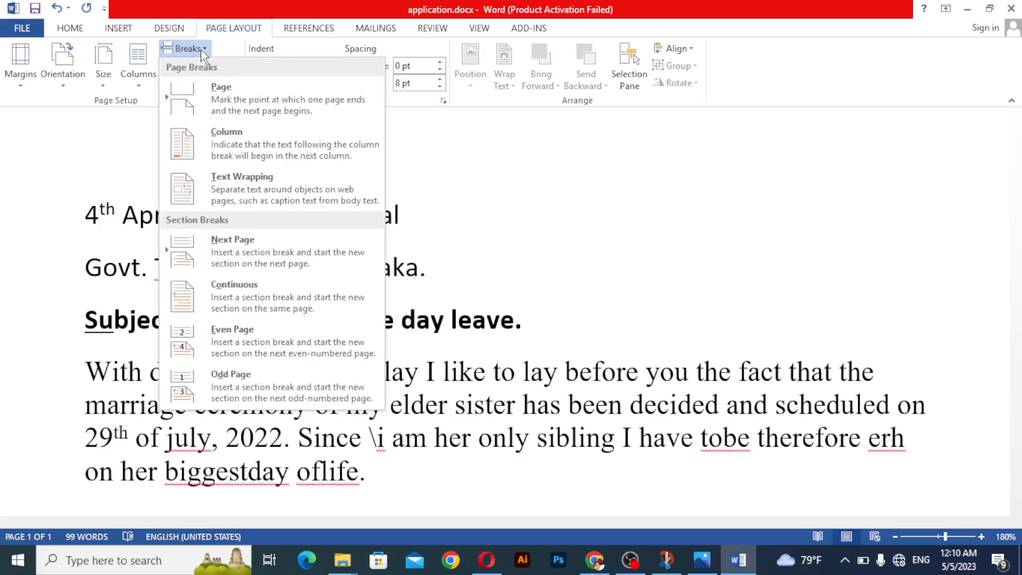
{"action": "left_click", "coordinate": [233, 190]}
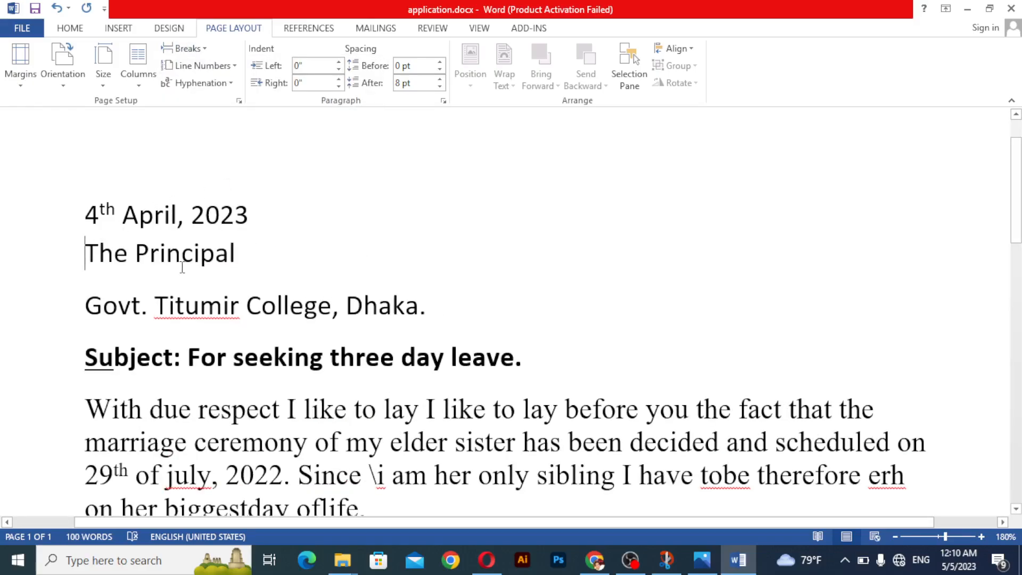
Step: Replace the paragraph break between "The Principal" and "Govt. Titumir College, Dhaka." with a text wrapping break
{"action": "left_click", "coordinate": [91, 306]}
{"action": "key", "text": "BackSpace"}
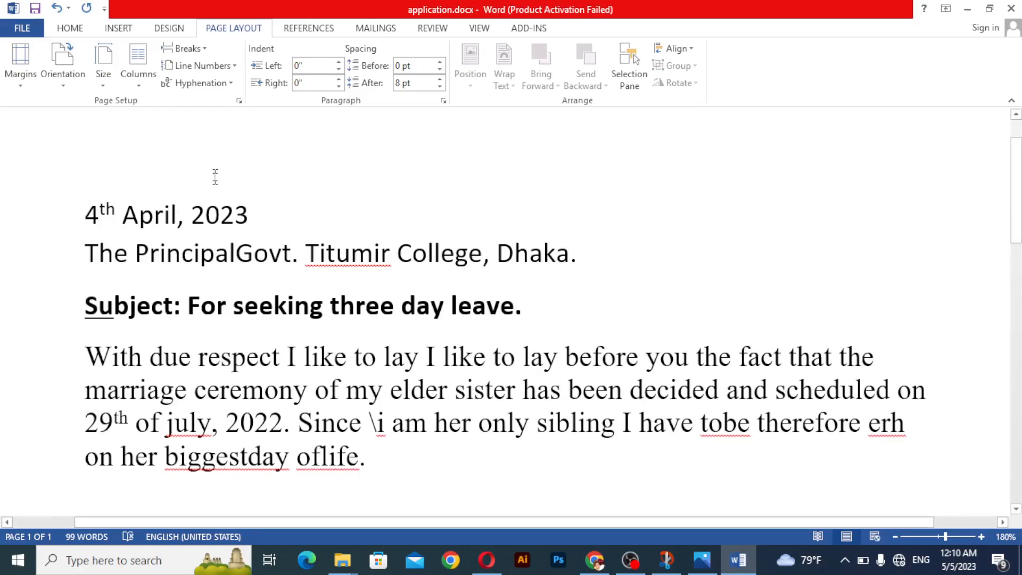
{"action": "left_click", "coordinate": [193, 52]}
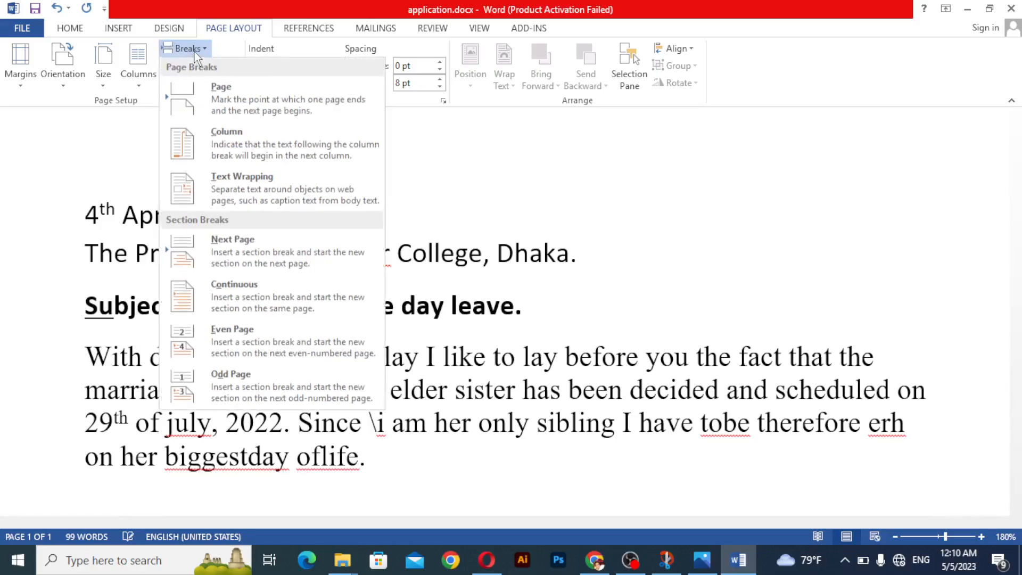
{"action": "left_click", "coordinate": [242, 188]}
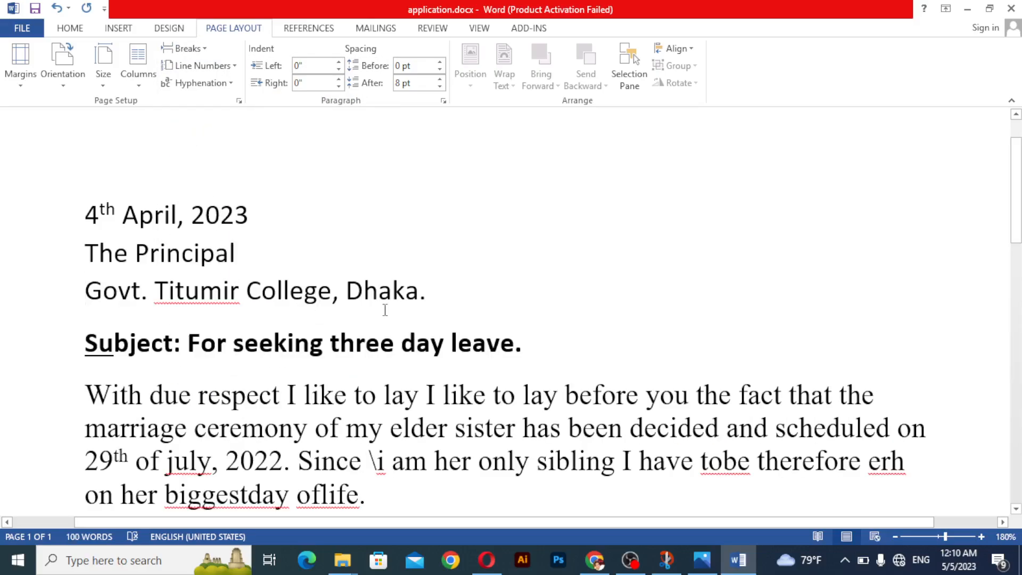
Step: Review the tightened address block and examine the spelling suggestions for the word "Titumir" in the college line
{"action": "left_click_drag", "start_coordinate": [434, 293], "coordinate": [95, 214]}
{"action": "left_click", "coordinate": [321, 267]}
{"action": "left_click", "coordinate": [186, 296]}
{"action": "mouse_move", "coordinate": [155, 290]}
{"action": "left_mouse_down"}
{"action": "mouse_move", "coordinate": [241, 293]}
{"action": "mouse_move", "coordinate": [154, 291]}
{"action": "left_mouse_up"}
{"action": "left_click", "coordinate": [239, 295]}
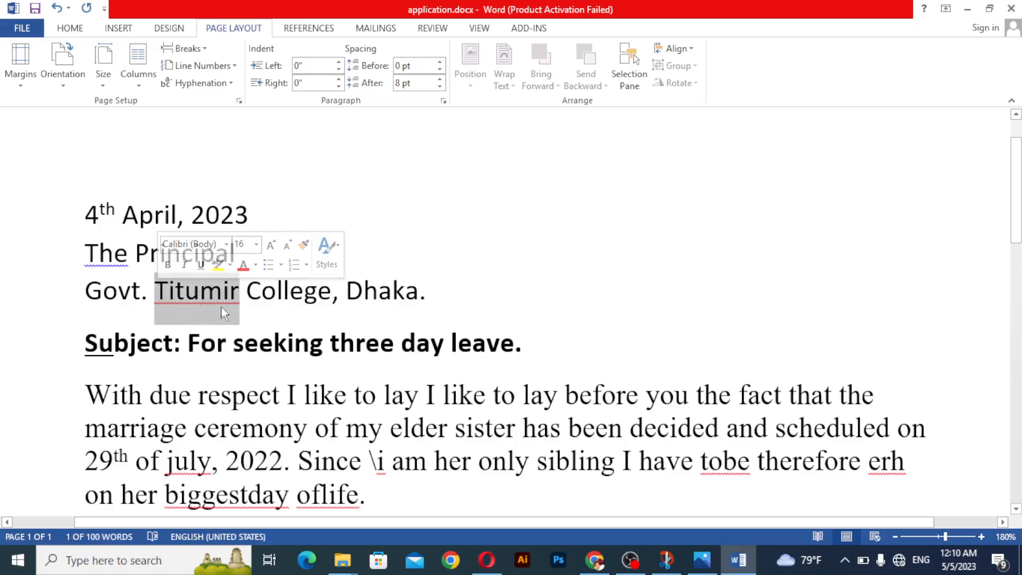
{"action": "left_click", "coordinate": [239, 293]}
{"action": "left_click", "coordinate": [241, 292]}
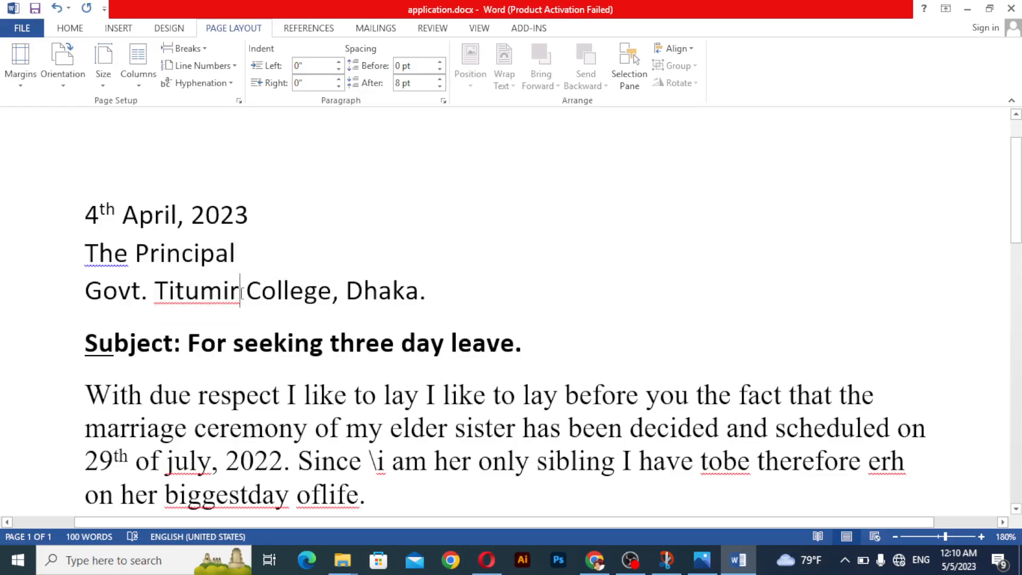
{"action": "left_click_drag", "start_coordinate": [240, 294], "coordinate": [154, 293]}
{"action": "left_click", "coordinate": [244, 306]}
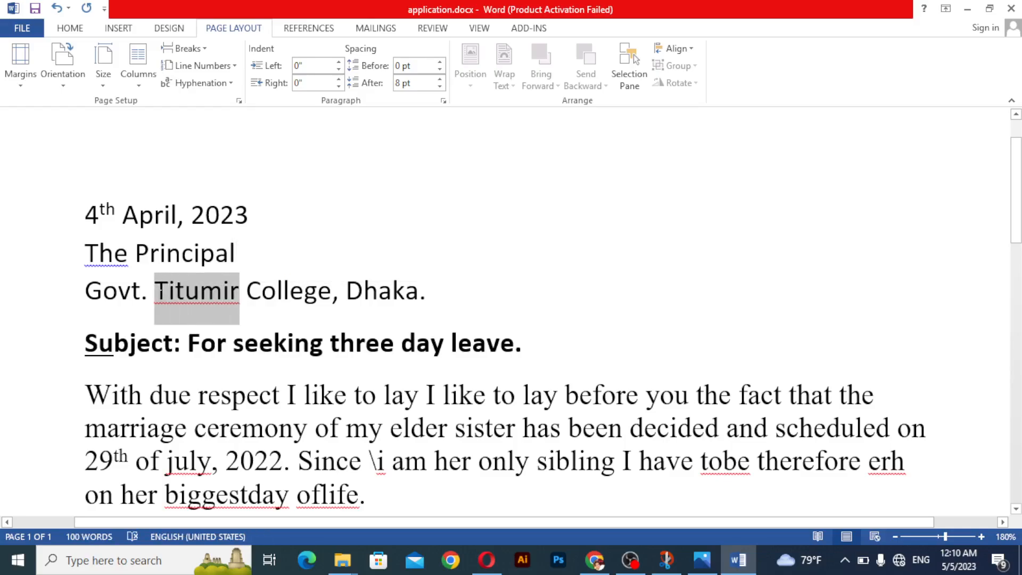
{"action": "right_click", "coordinate": [214, 294]}
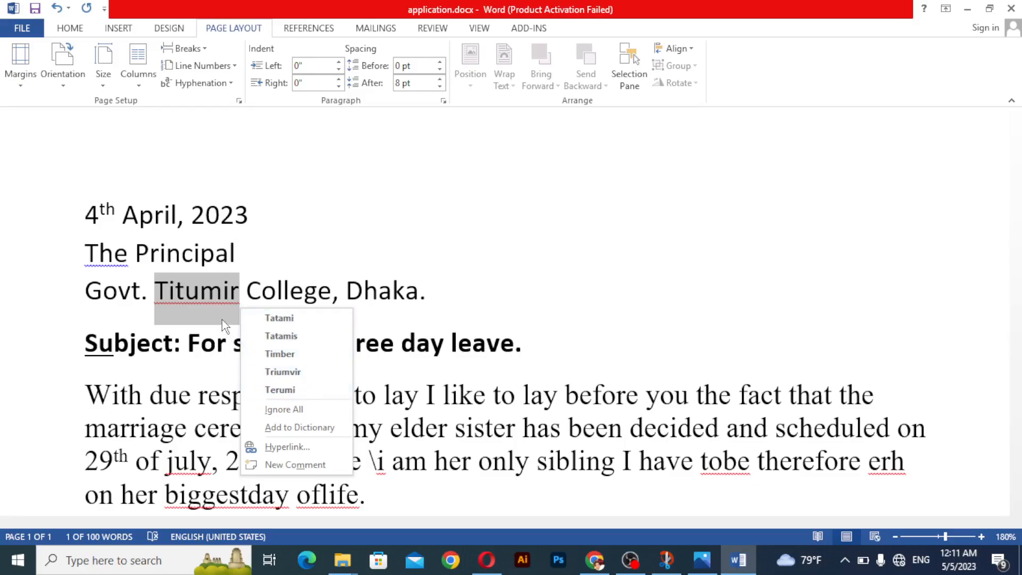
{"action": "key", "text": "Escape"}
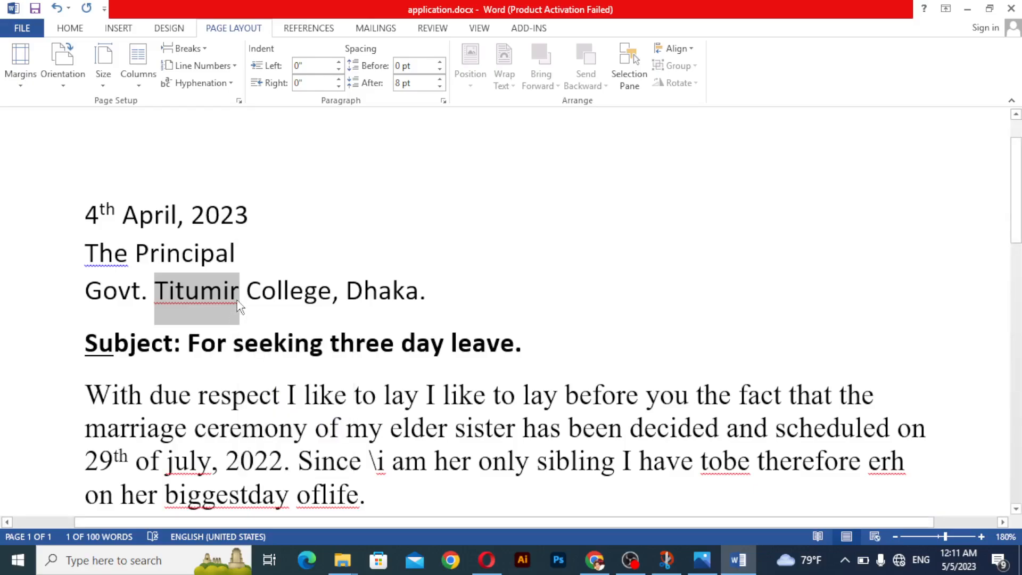
{"action": "left_click", "coordinate": [237, 300]}
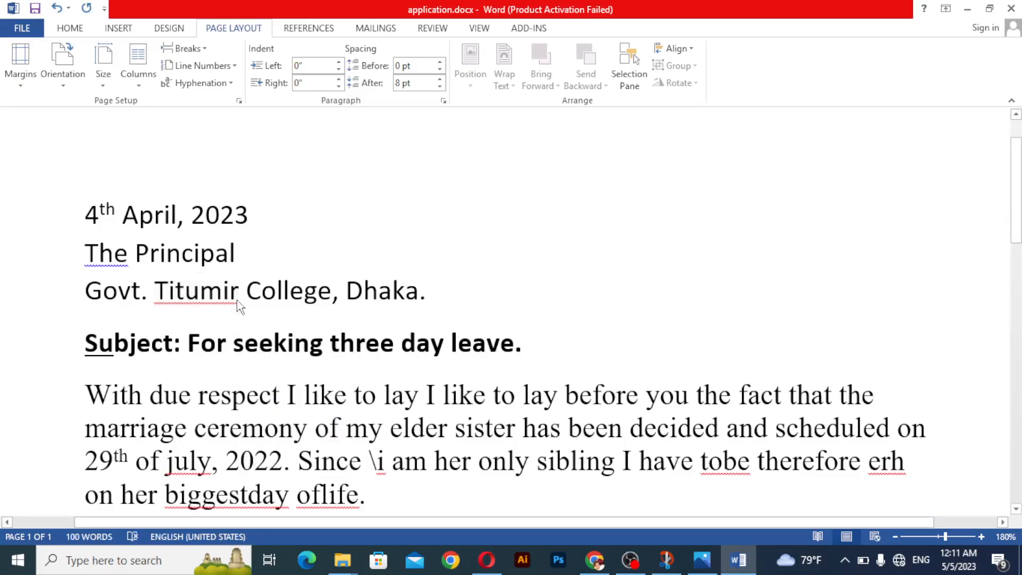
Step: Ignore all spelling flags for the word "Titumir" in the college address line
{"action": "left_click_drag", "start_coordinate": [239, 298], "coordinate": [174, 290]}
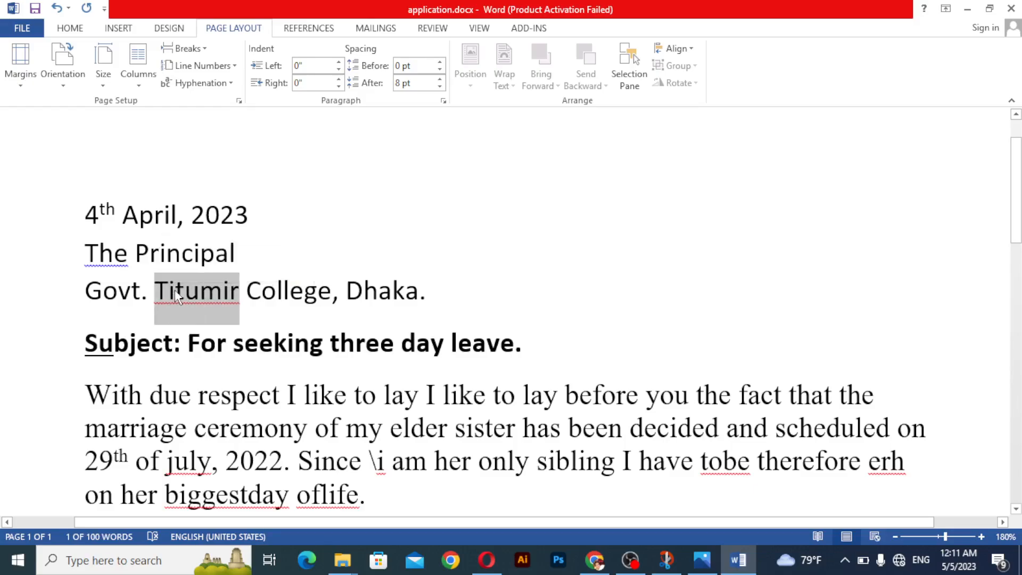
{"action": "right_click", "coordinate": [239, 307]}
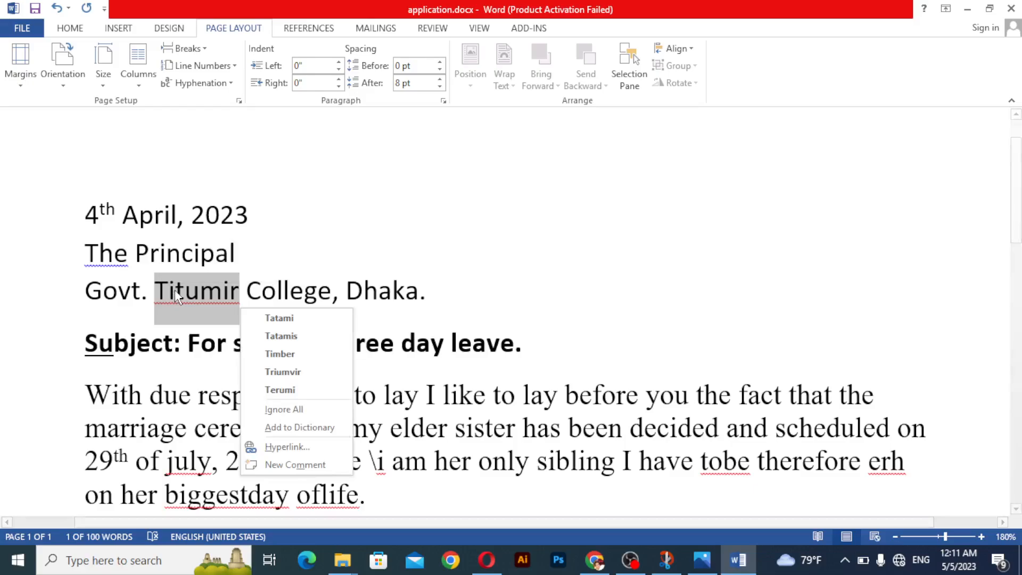
{"action": "left_click", "coordinate": [292, 410]}
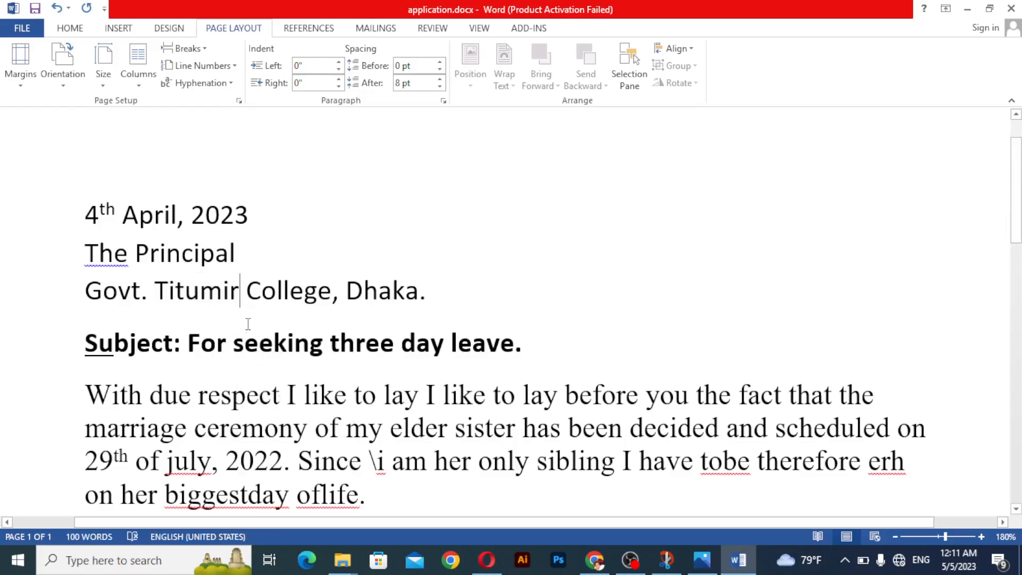
Step: Review the body paragraphs for flagged misspellings and examine the spacing of the date and address block
{"action": "scroll", "coordinate": [235, 302], "scroll_direction": "down", "scroll_amount": 2}
{"action": "scroll", "coordinate": [234, 302], "scroll_direction": "down", "scroll_amount": 1}
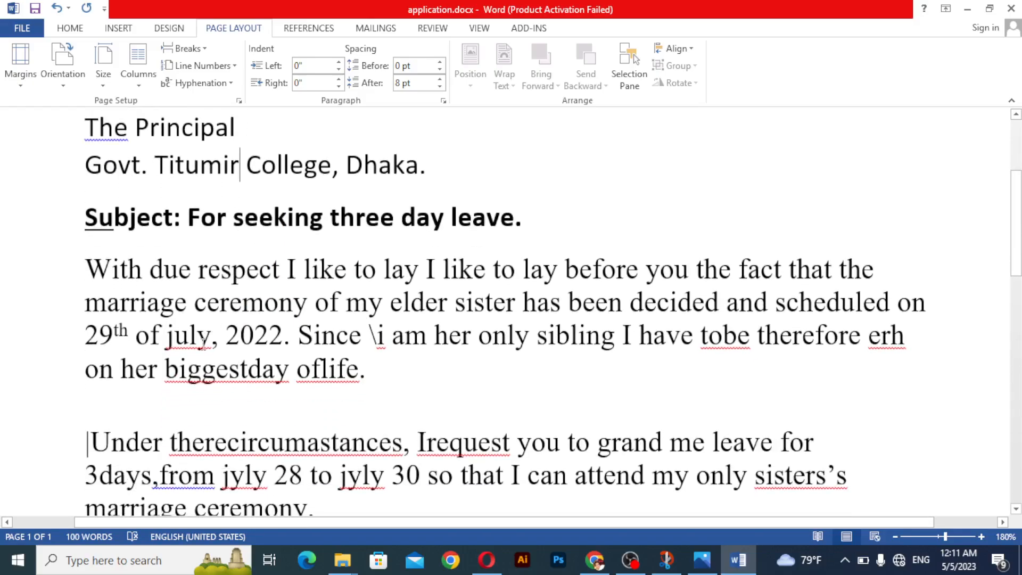
{"action": "left_click_drag", "start_coordinate": [167, 341], "coordinate": [373, 384]}
{"action": "scroll", "coordinate": [399, 390], "scroll_direction": "down", "scroll_amount": 4}
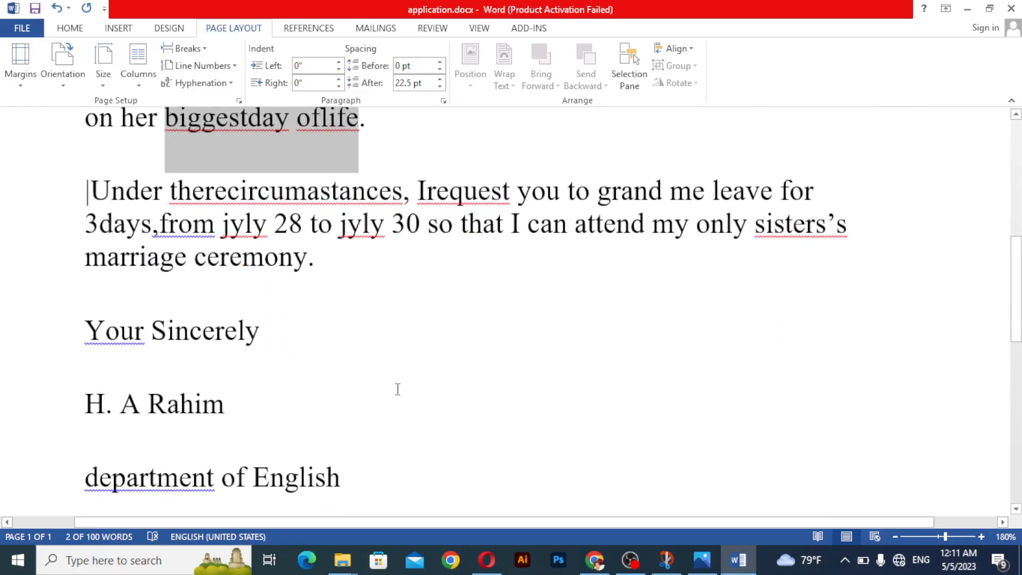
{"action": "scroll", "coordinate": [387, 391], "scroll_direction": "up", "scroll_amount": 3}
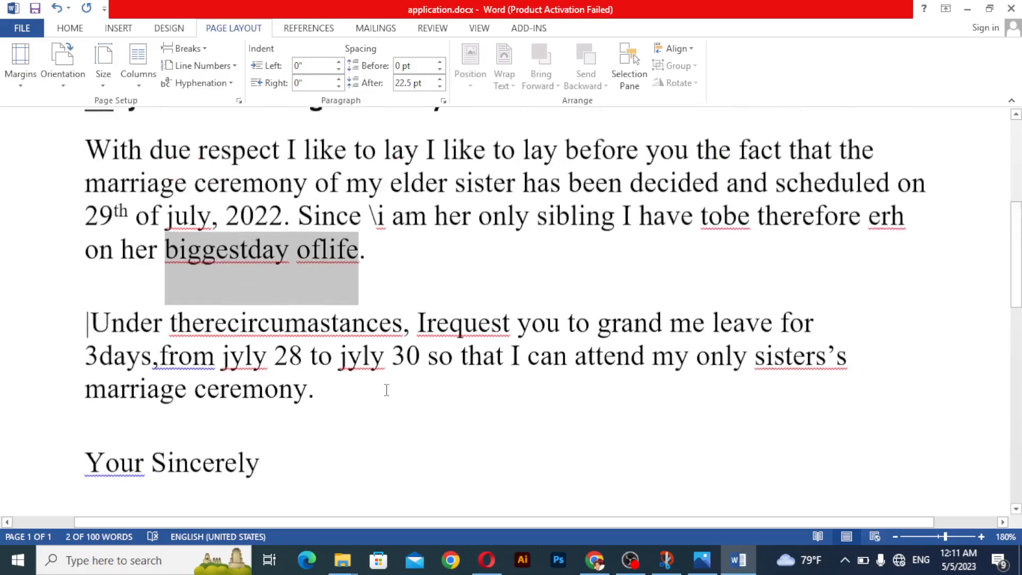
{"action": "scroll", "coordinate": [387, 391], "scroll_direction": "up", "scroll_amount": 3}
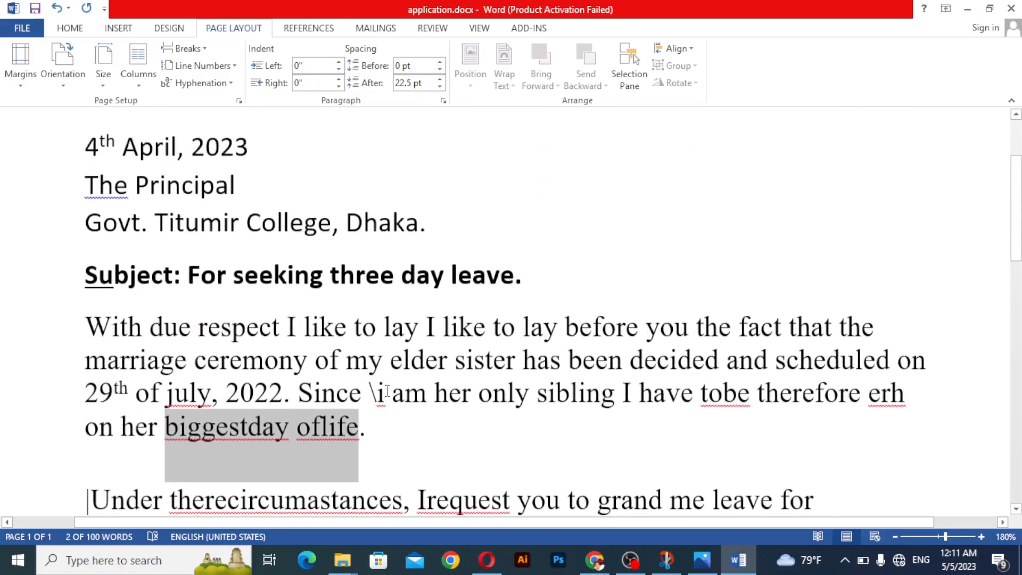
{"action": "left_click", "coordinate": [149, 250]}
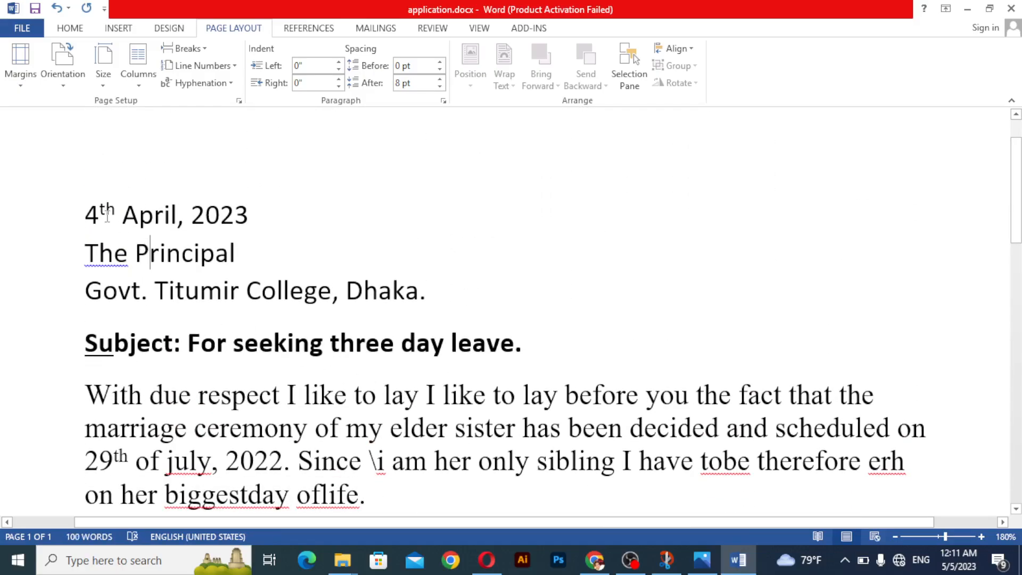
{"action": "left_click_drag", "start_coordinate": [85, 214], "coordinate": [437, 301]}
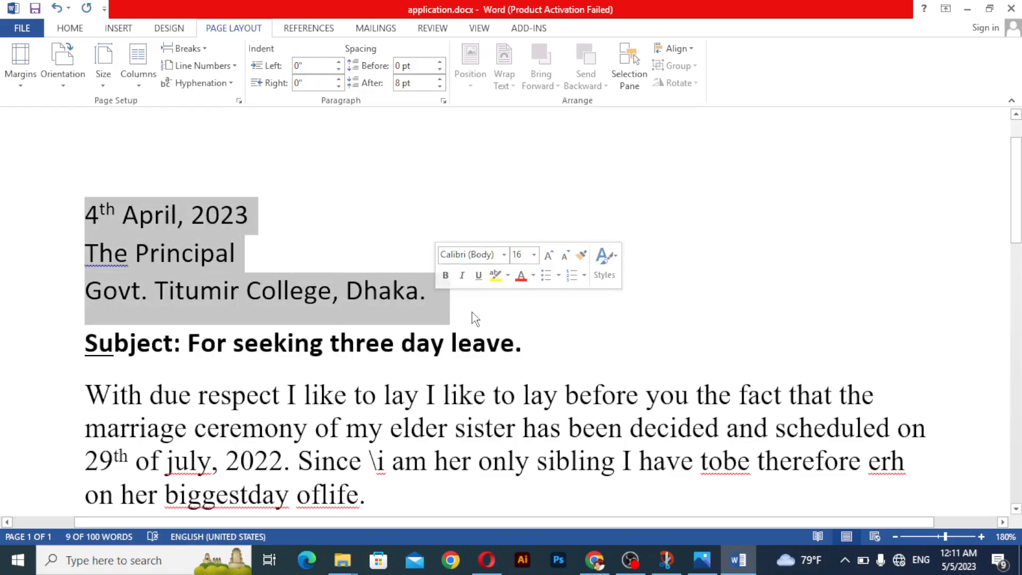
{"action": "left_click", "coordinate": [451, 314]}
{"action": "left_click", "coordinate": [95, 324]}
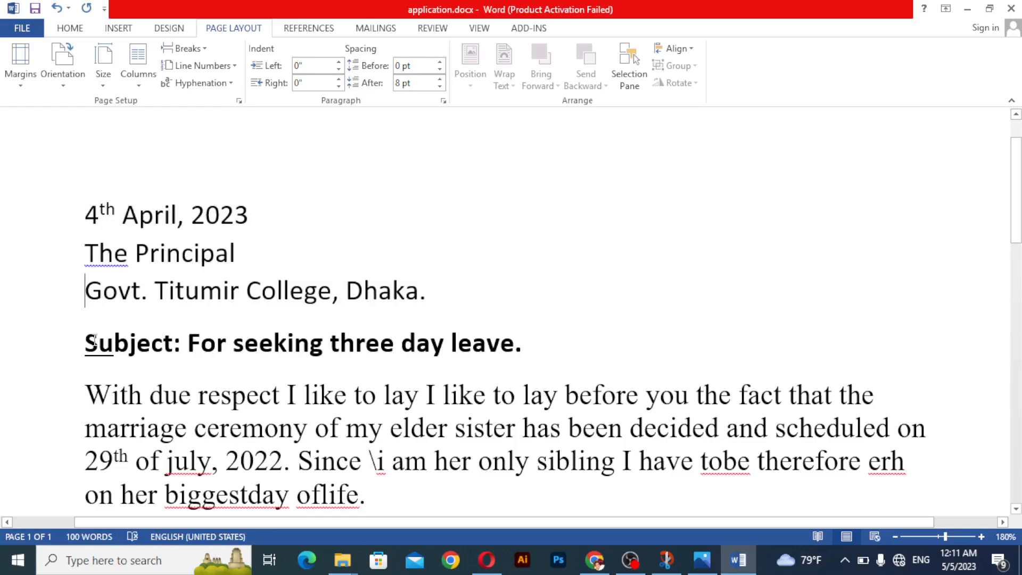
Step: Join the subject line to the college address line, and split it back onto its own line
{"action": "left_click", "coordinate": [90, 342]}
{"action": "key", "text": "BackSpace"}
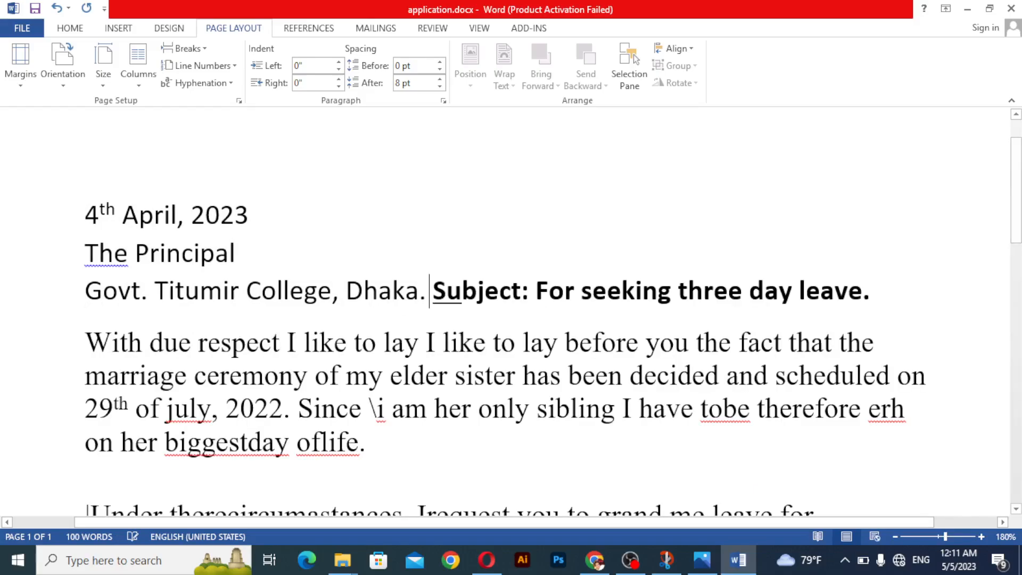
{"action": "key", "text": "Return"}
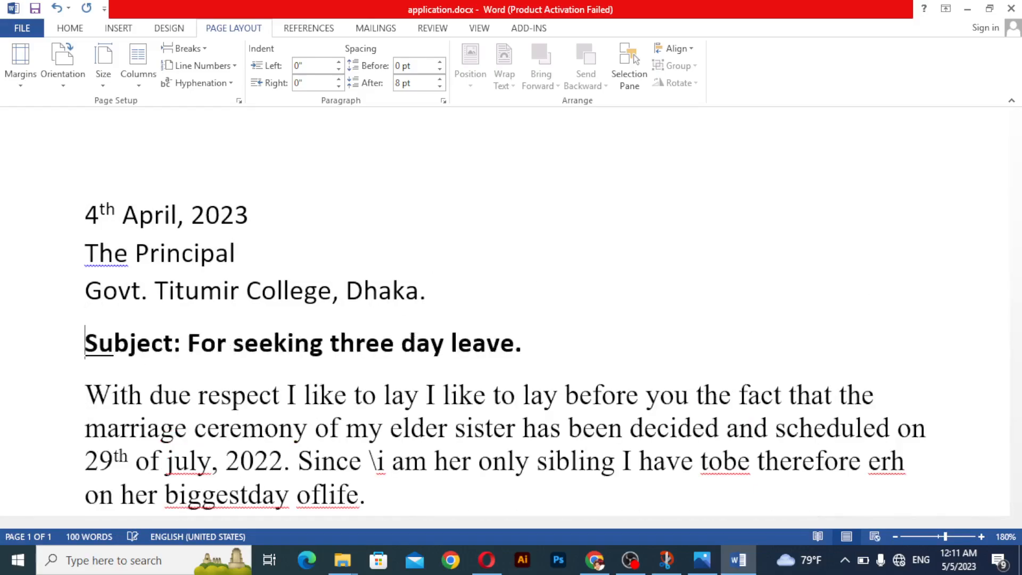
{"action": "left_click_drag", "start_coordinate": [120, 293], "coordinate": [194, 321]}
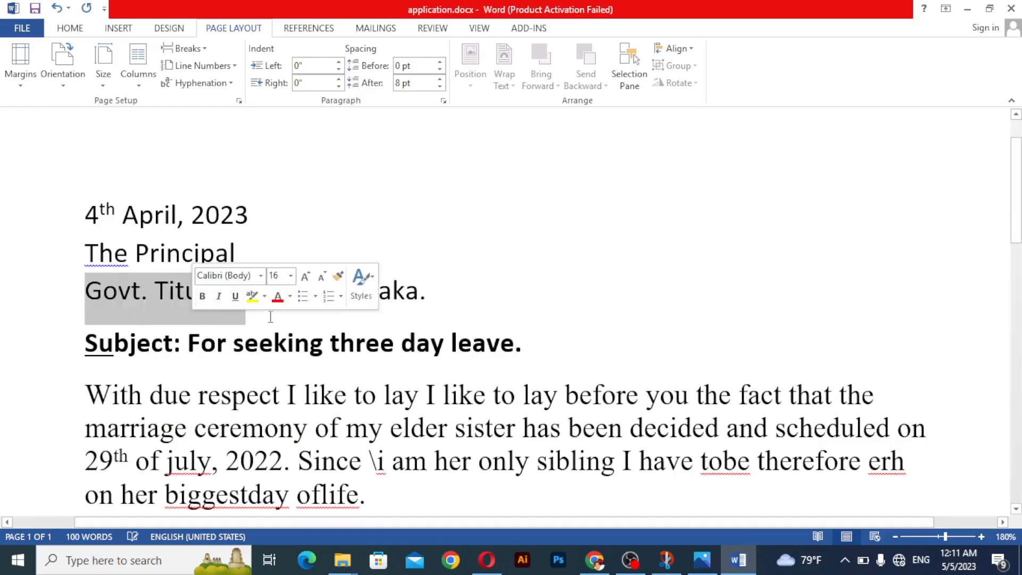
{"action": "left_click_drag", "start_coordinate": [86, 214], "coordinate": [432, 326]}
{"action": "left_click", "coordinate": [379, 327]}
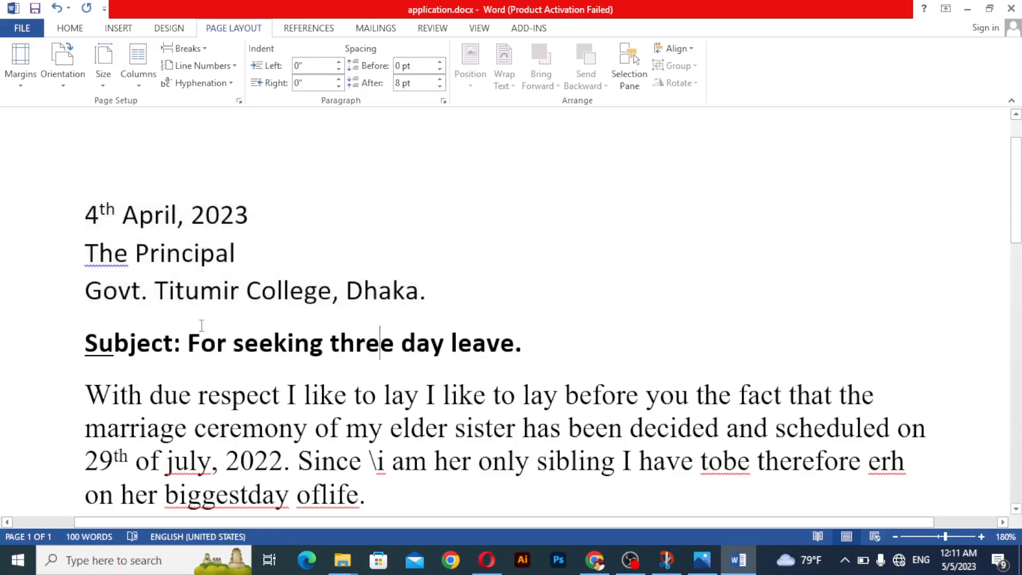
{"action": "left_click", "coordinate": [140, 326]}
{"action": "left_click", "coordinate": [137, 321]}
Step: Capitalize the month in the first body paragraph's date so it reads "July"
{"action": "left_click_drag", "start_coordinate": [945, 539], "coordinate": [943, 538]}
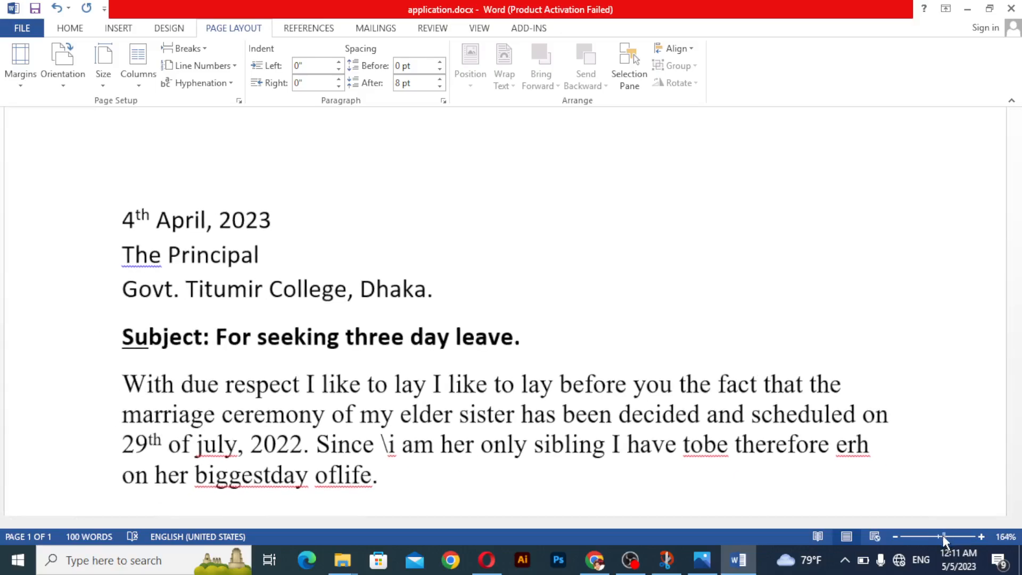
{"action": "scroll", "coordinate": [443, 333], "scroll_direction": "down", "scroll_amount": 3}
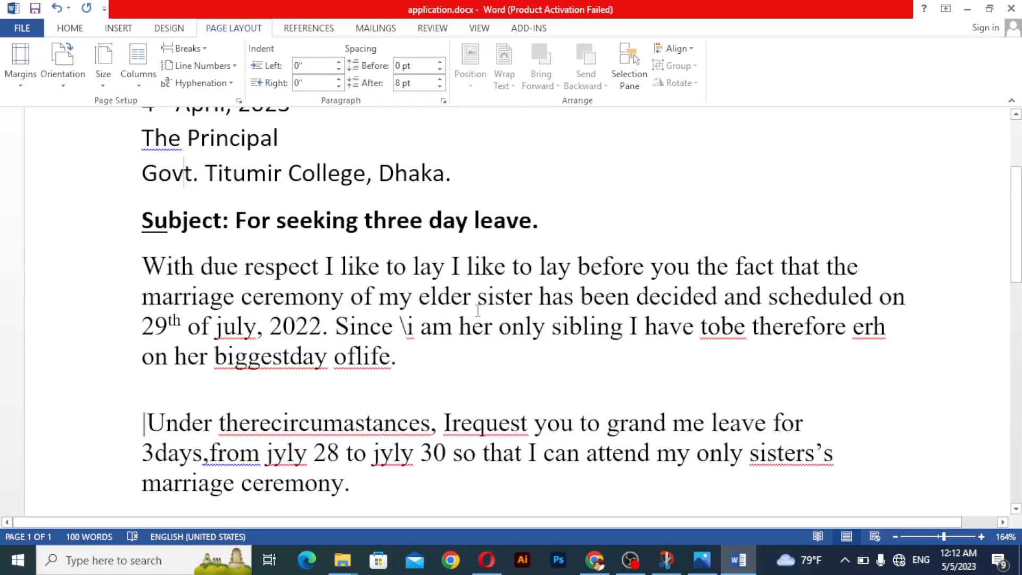
{"action": "mouse_move", "coordinate": [220, 329]}
{"action": "left_mouse_down"}
{"action": "mouse_move", "coordinate": [230, 329]}
{"action": "mouse_move", "coordinate": [216, 329]}
{"action": "left_mouse_up"}
{"action": "left_click", "coordinate": [225, 333]}
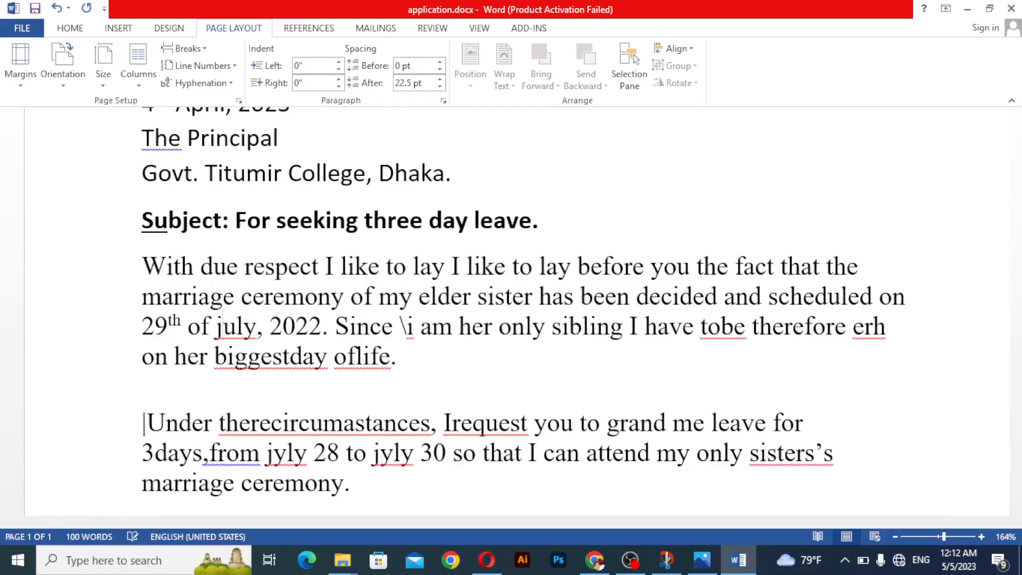
{"action": "key", "text": "BackSpace"}
{"action": "type", "text": "J"}
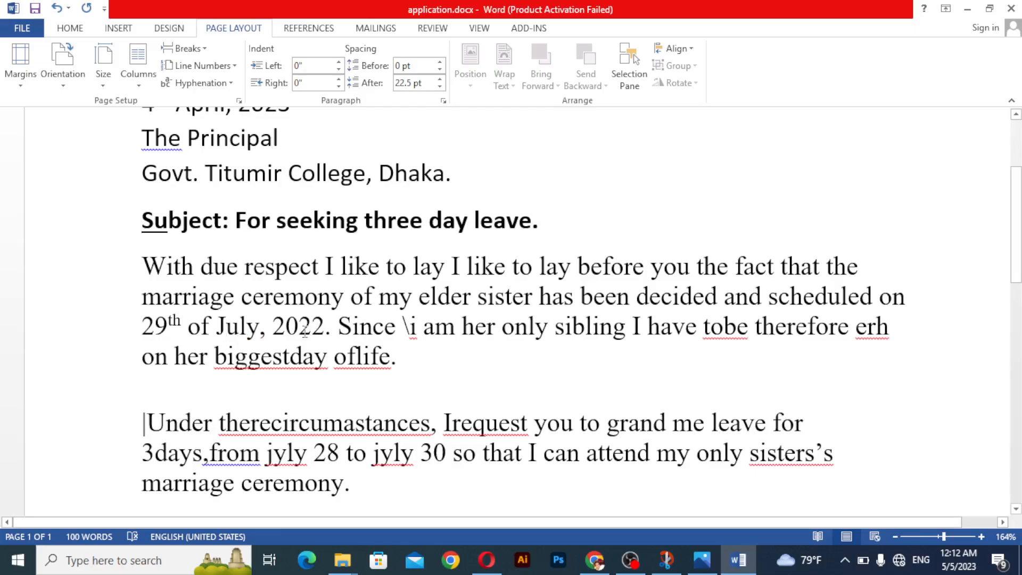
Step: Replace "\i" after "Since" with a capital "I" in the first body paragraph
{"action": "left_click_drag", "start_coordinate": [423, 327], "coordinate": [402, 327]}
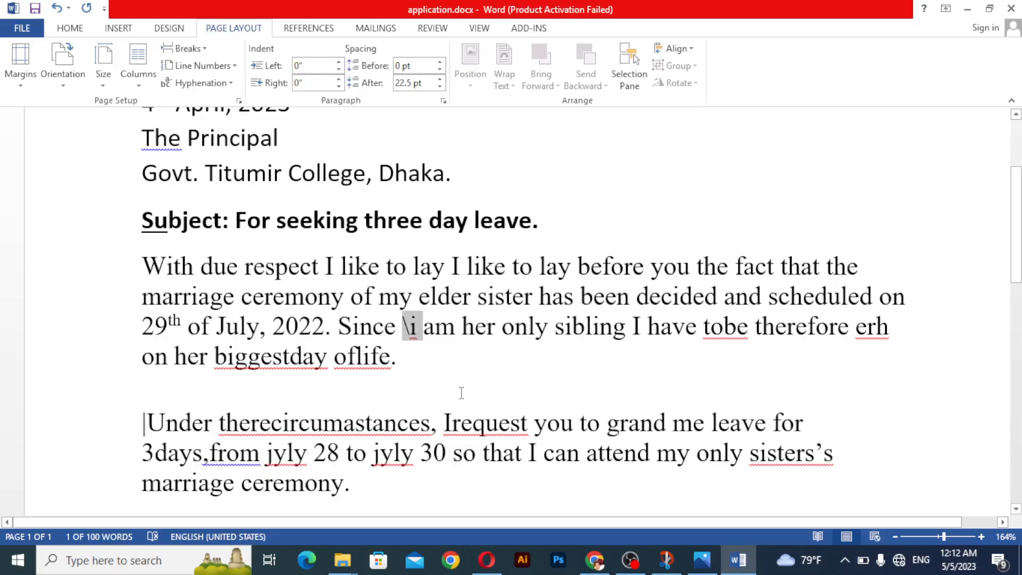
{"action": "type", "text": "i"}
{"action": "key", "text": "BackSpace"}
{"action": "type", "text": "I"}
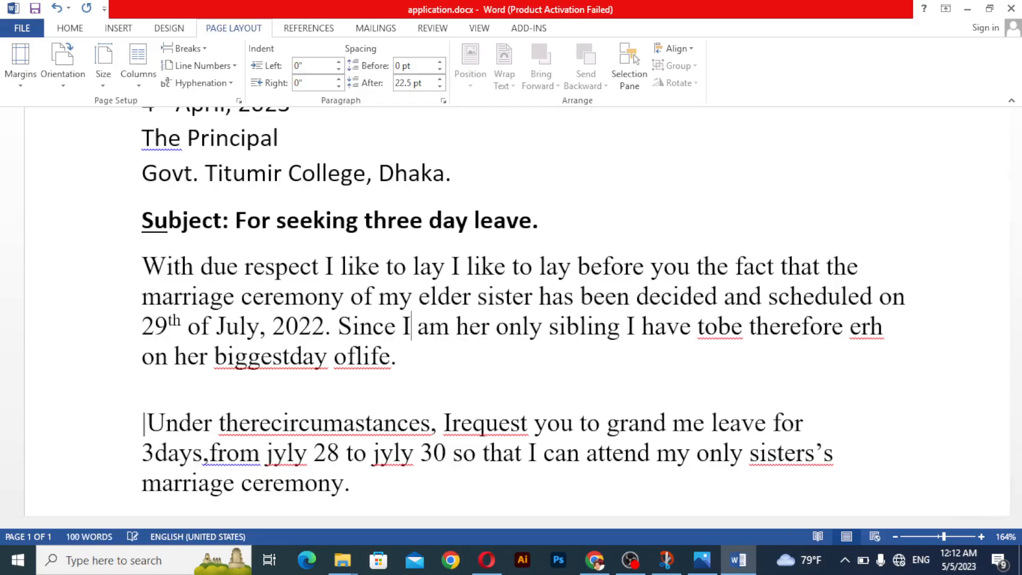
Step: Correct "tobe" to "to be" in the first body paragraph using the spelling suggestions
{"action": "left_click", "coordinate": [720, 325]}
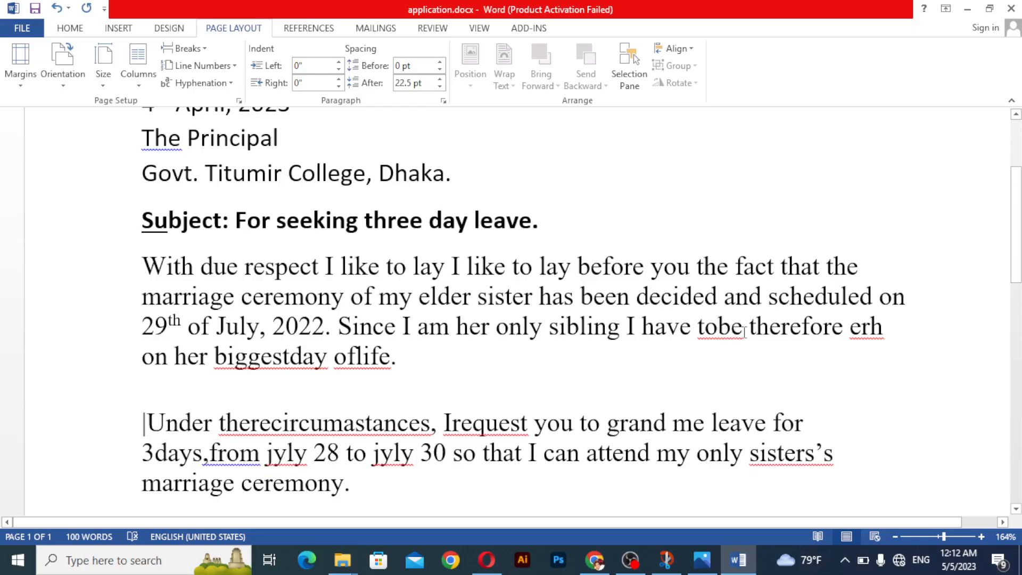
{"action": "left_click_drag", "start_coordinate": [744, 327], "coordinate": [699, 328]}
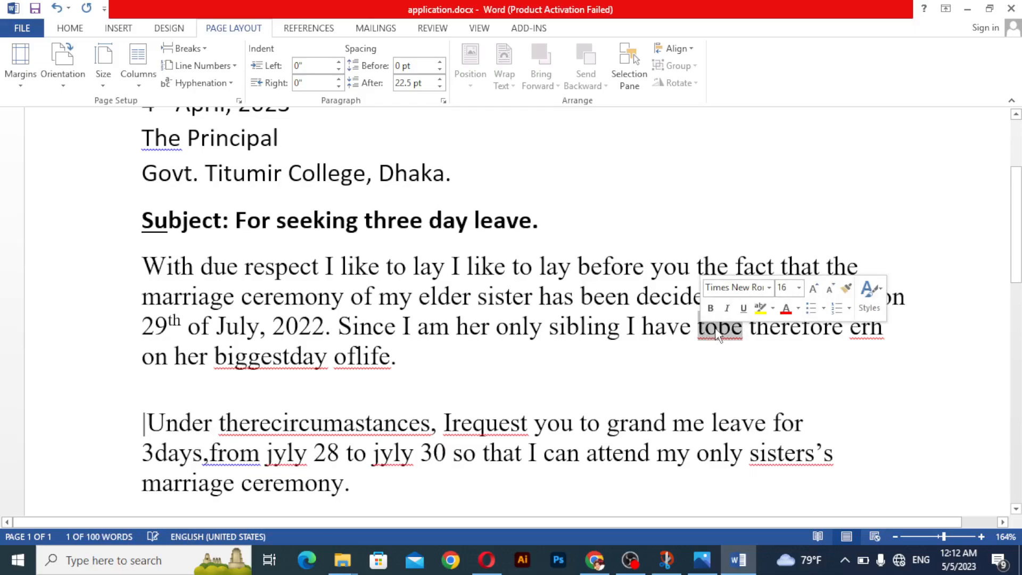
{"action": "right_click", "coordinate": [719, 340]}
{"action": "key", "text": "Escape"}
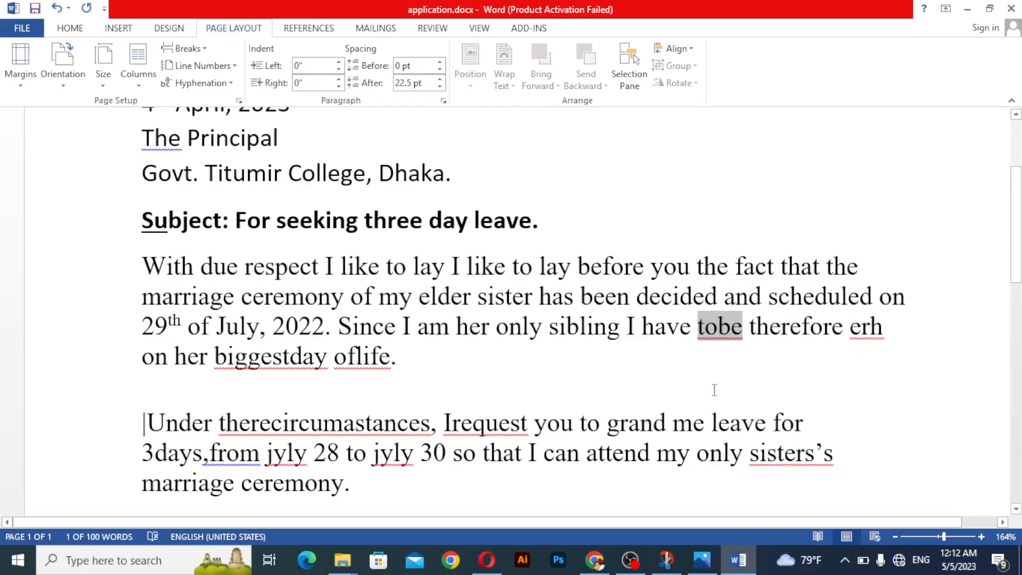
{"action": "left_click", "coordinate": [722, 340]}
{"action": "right_click", "coordinate": [721, 339]}
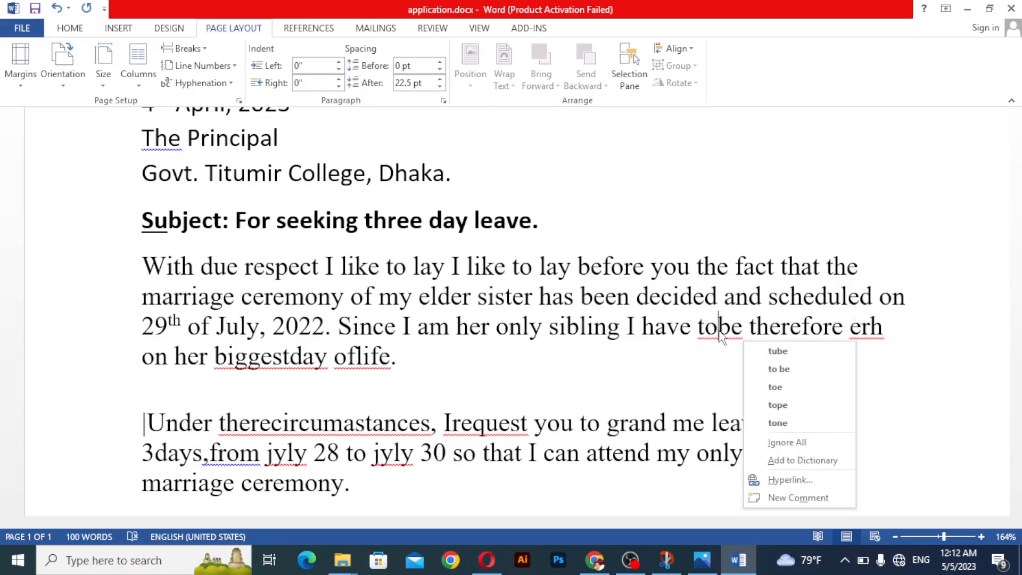
{"action": "left_click", "coordinate": [795, 375]}
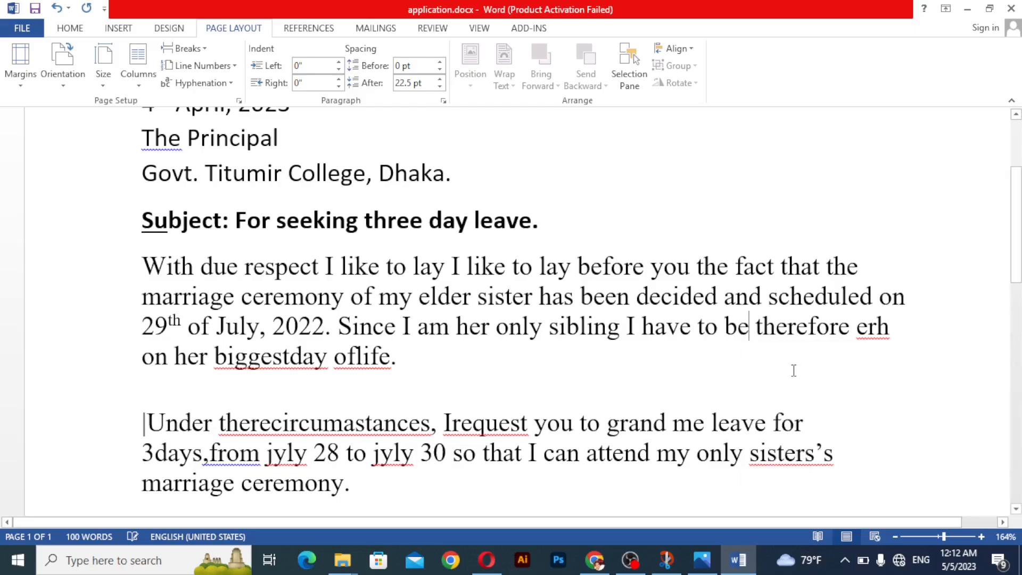
Step: Replace the misspelled word "erh" after "therefore" with "her"
{"action": "left_click_drag", "start_coordinate": [894, 331], "coordinate": [872, 334]}
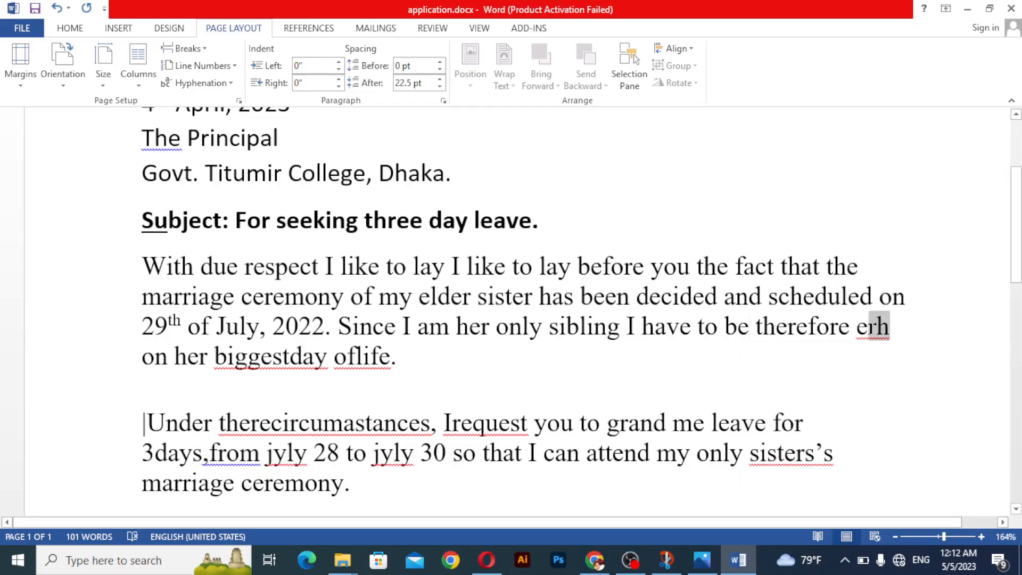
{"action": "key", "text": "Left"}
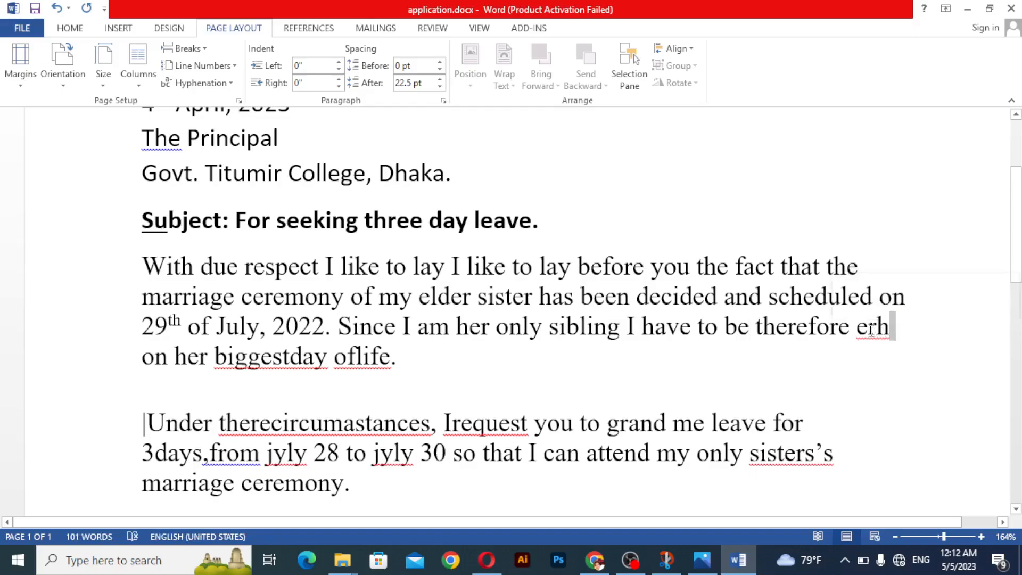
{"action": "right_click", "coordinate": [871, 331]}
{"action": "left_click", "coordinate": [885, 366]}
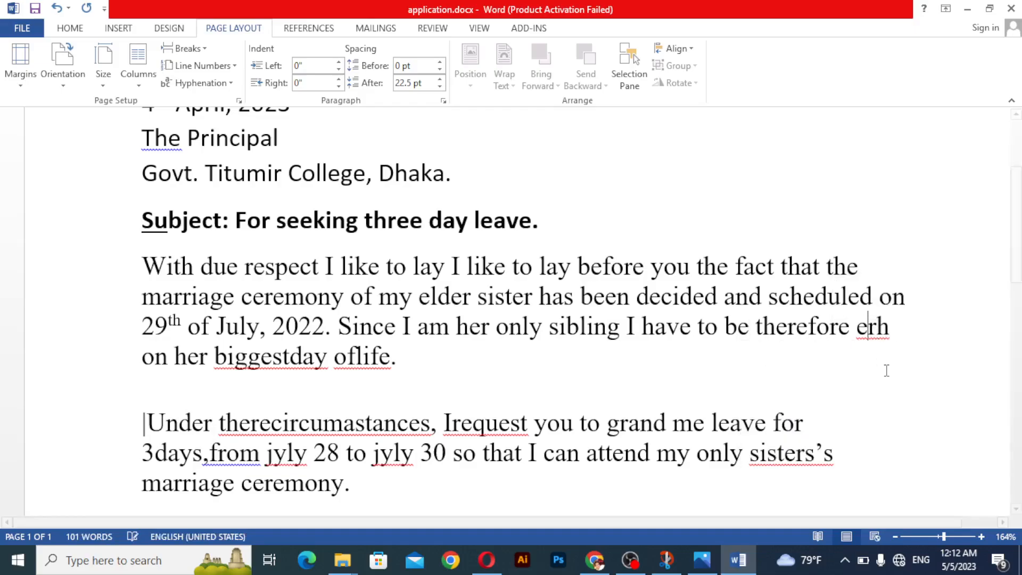
{"action": "left_click_drag", "start_coordinate": [893, 327], "coordinate": [835, 337]}
{"action": "type", "text": "her"}
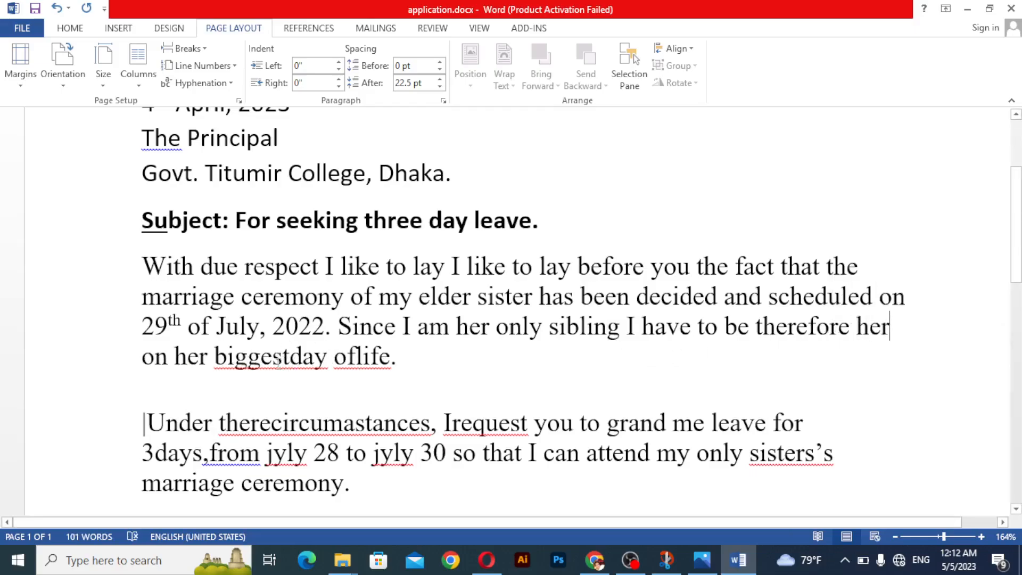
Step: Insert the missing spaces so the first body paragraph ends with "biggest day of life."
{"action": "left_click", "coordinate": [294, 357]}
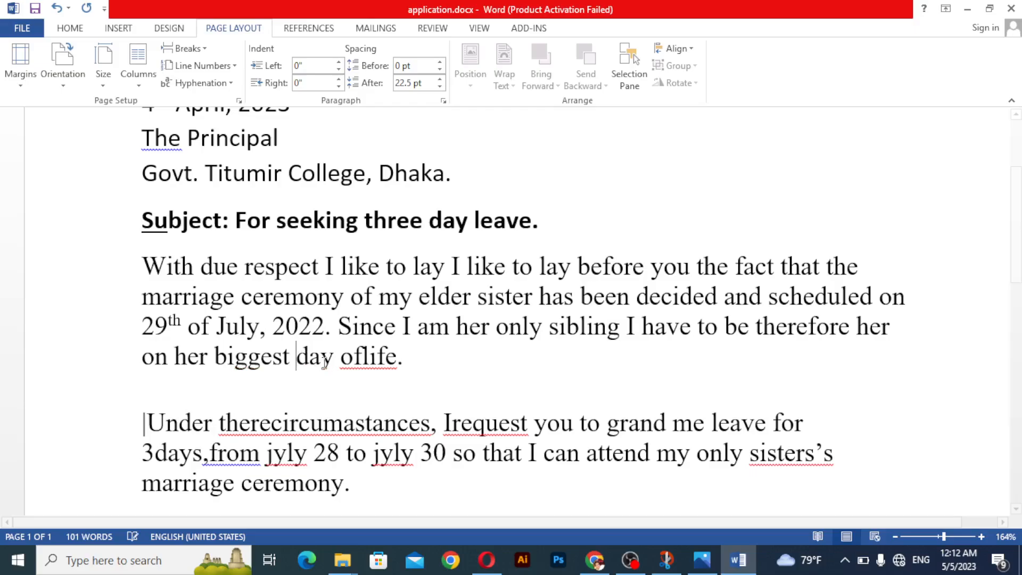
{"action": "left_click", "coordinate": [362, 355]}
{"action": "left_click", "coordinate": [418, 356]}
Step: Delete the stray bar before "Under" and separate "there" from "circumastances" in the second body paragraph
{"action": "scroll", "coordinate": [418, 357], "scroll_direction": "down", "scroll_amount": 3}
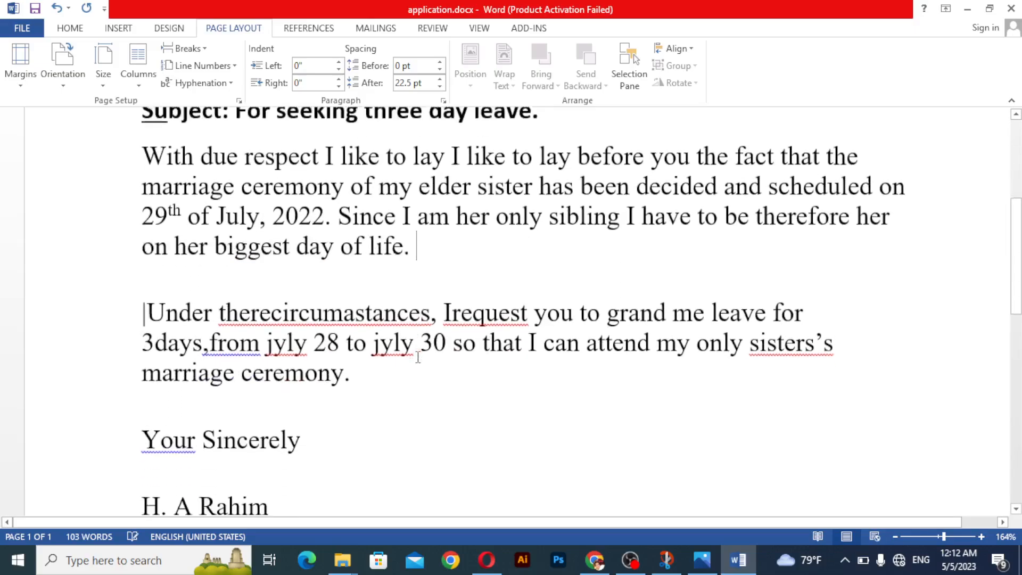
{"action": "left_click", "coordinate": [248, 245]}
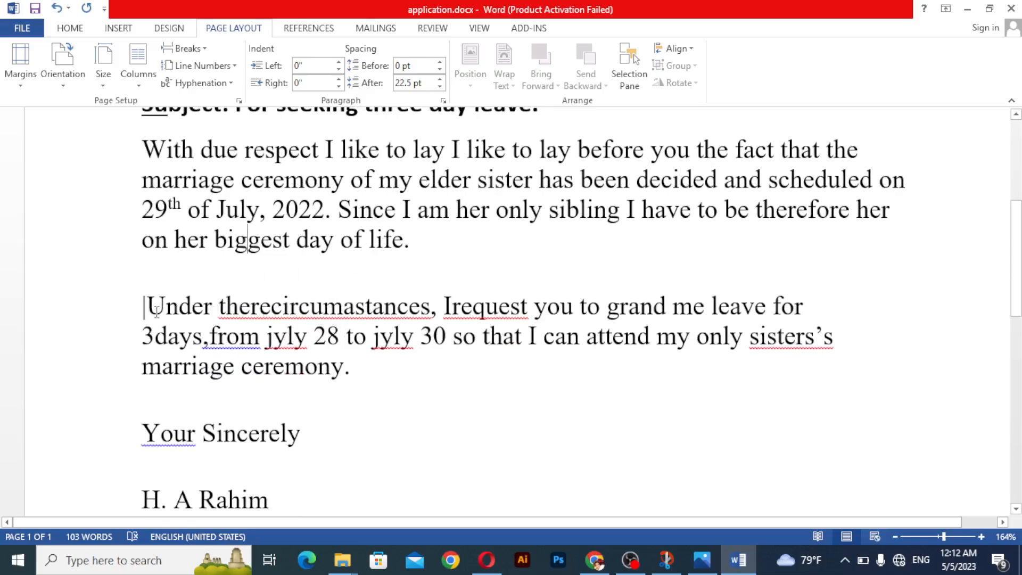
{"action": "key", "text": "Delete"}
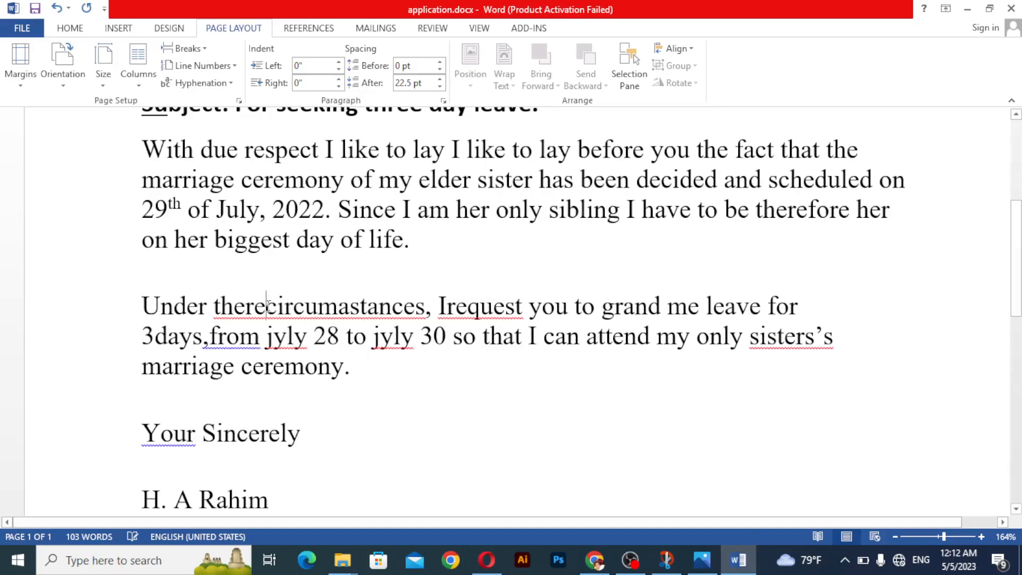
{"action": "left_click", "coordinate": [267, 306]}
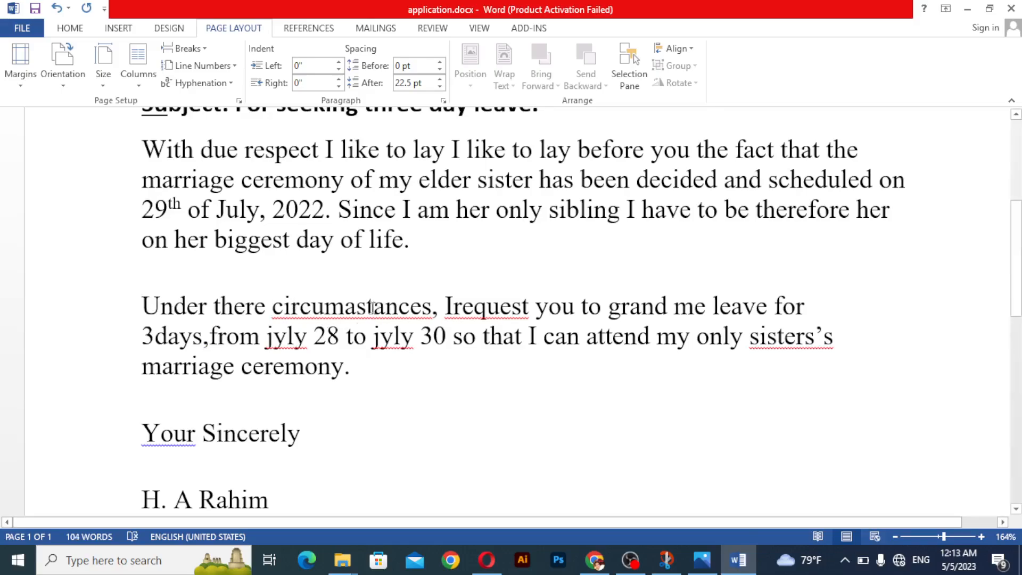
Step: Correct "circumastances" to "circumstances" using the spelling suggestions and separate "I" from "request" in the second body paragraph
{"action": "left_click", "coordinate": [321, 305]}
{"action": "left_click_drag", "start_coordinate": [274, 308], "coordinate": [405, 312]}
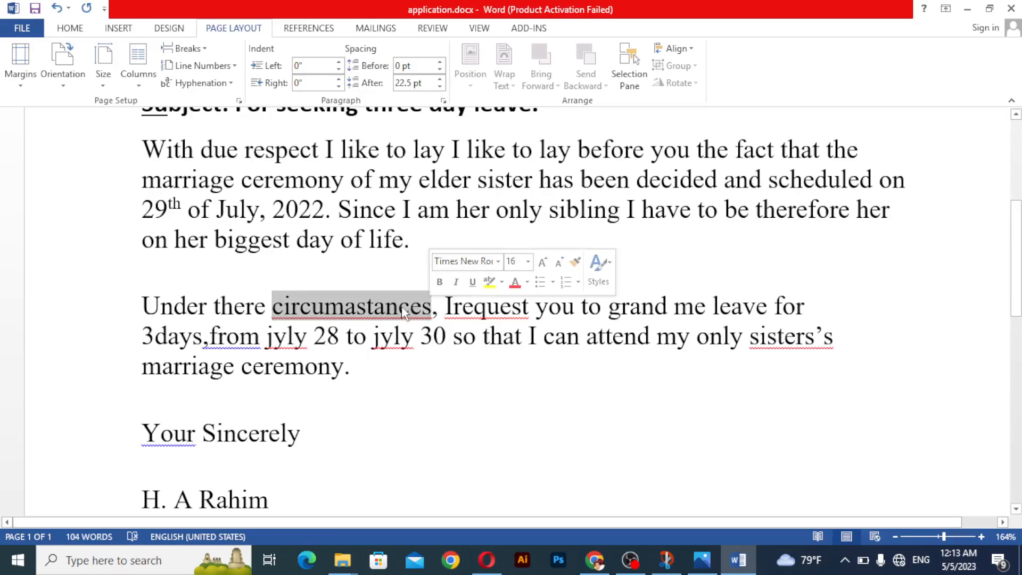
{"action": "right_click", "coordinate": [403, 311]}
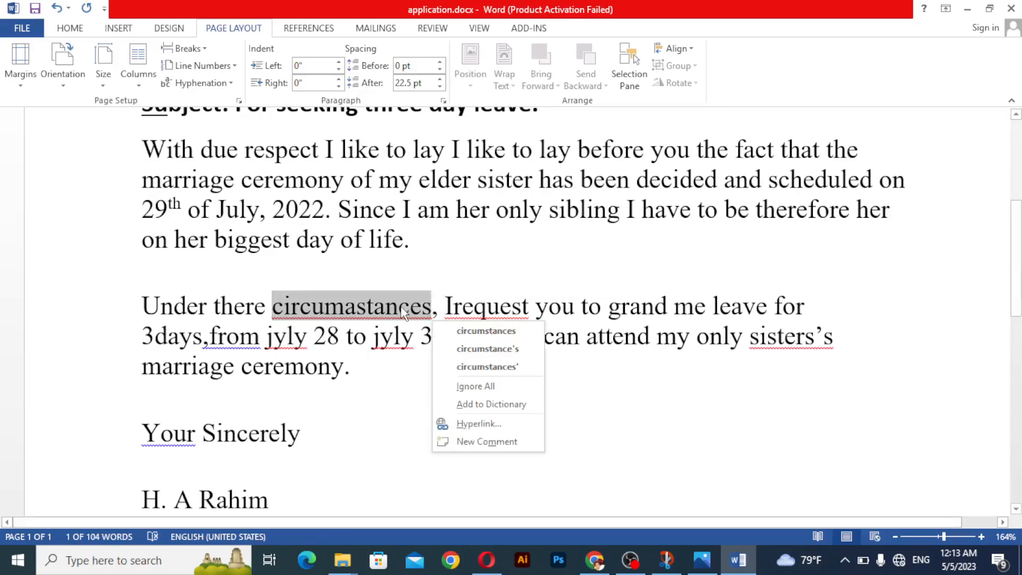
{"action": "left_click", "coordinate": [491, 335]}
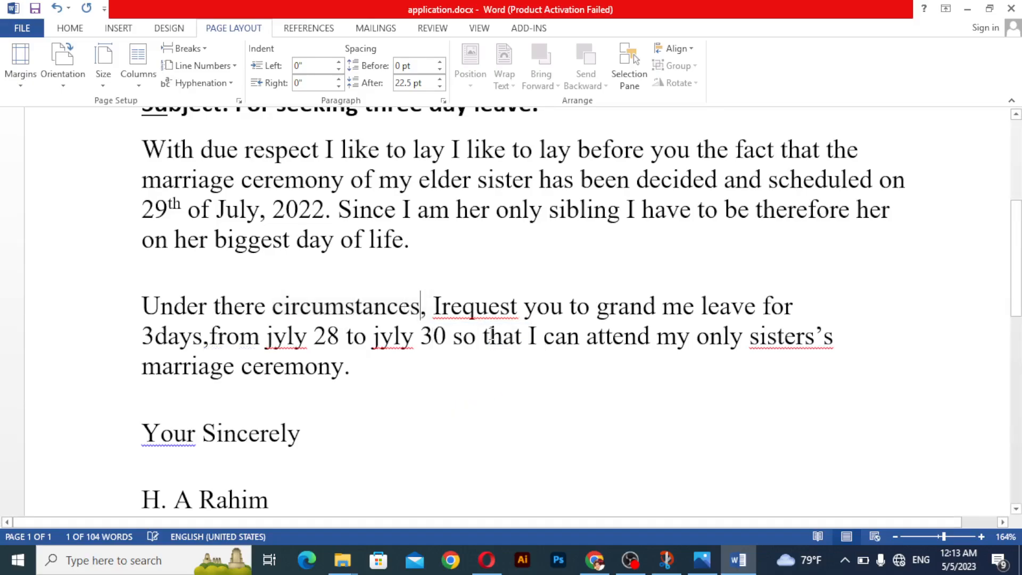
{"action": "left_click", "coordinate": [442, 308]}
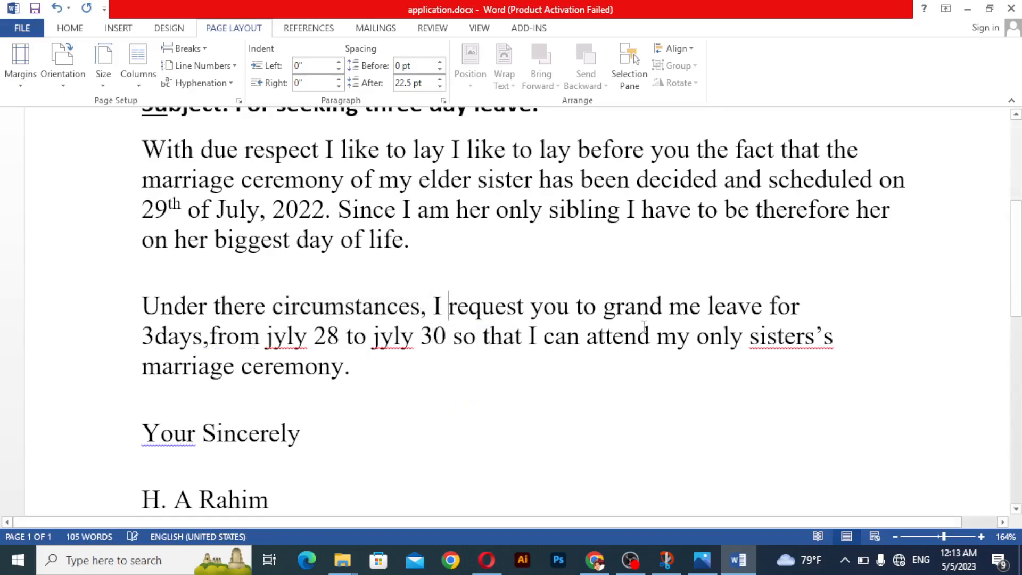
{"action": "left_click", "coordinate": [210, 343]}
{"action": "key", "text": "ctrl+z"}
{"action": "key", "text": "ctrl+y"}
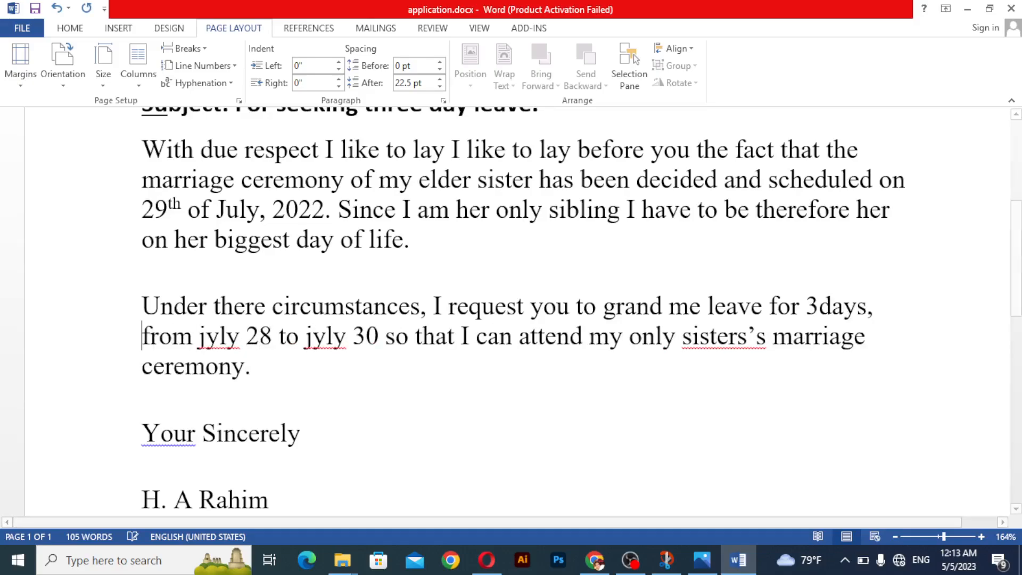
{"action": "key", "text": "ctrl+z"}
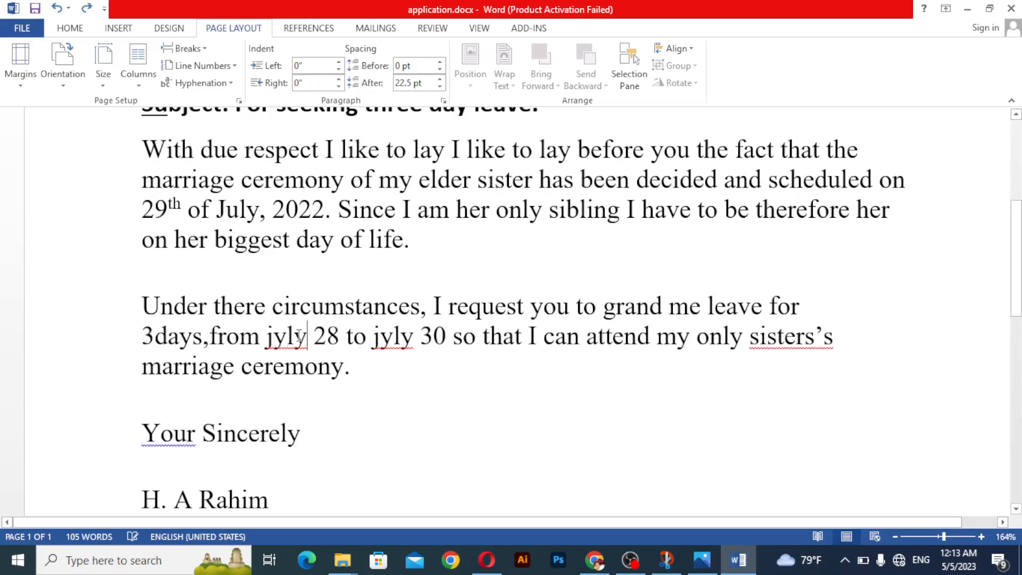
Step: Replace both misspelled "jyly" entries in the leave dates with "July"
{"action": "left_click_drag", "start_coordinate": [308, 339], "coordinate": [265, 339]}
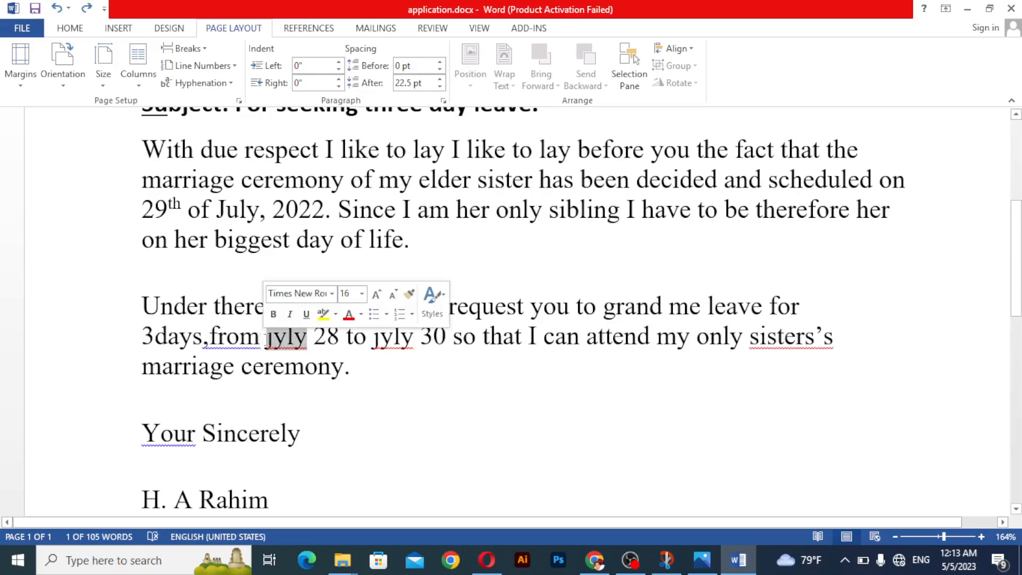
{"action": "type", "text": "July"}
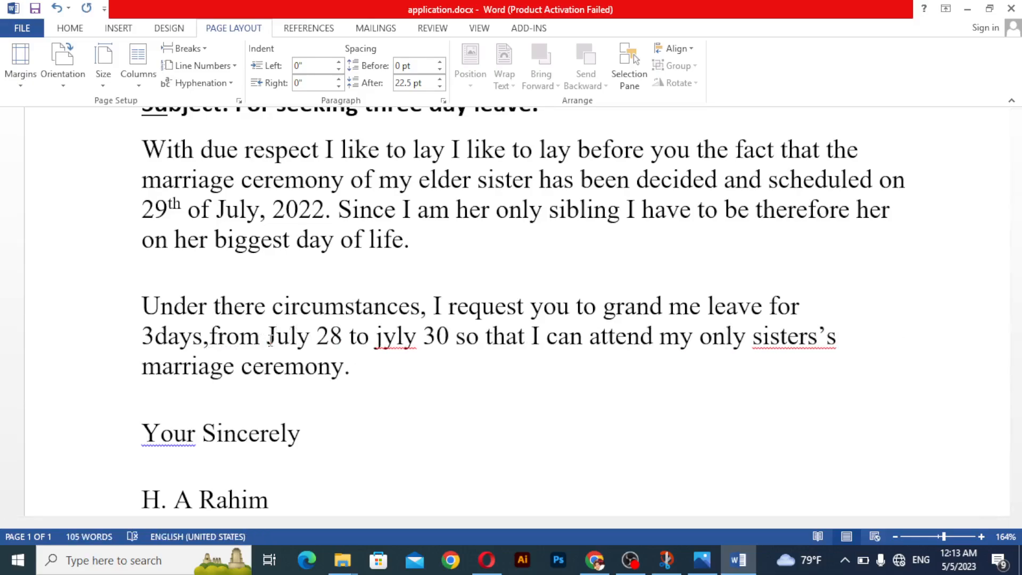
{"action": "left_click_drag", "start_coordinate": [418, 339], "coordinate": [371, 339]}
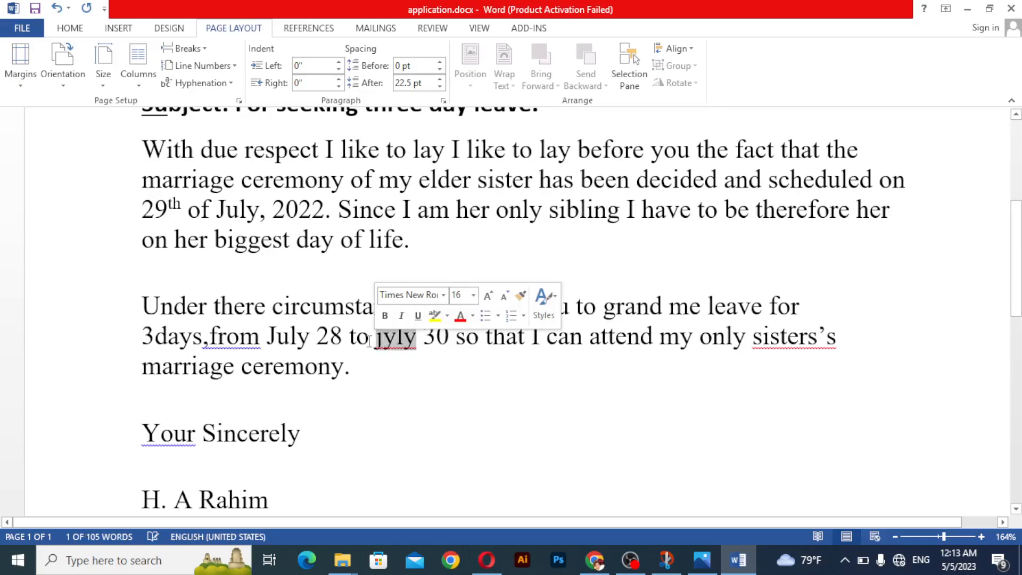
{"action": "type", "text": "July"}
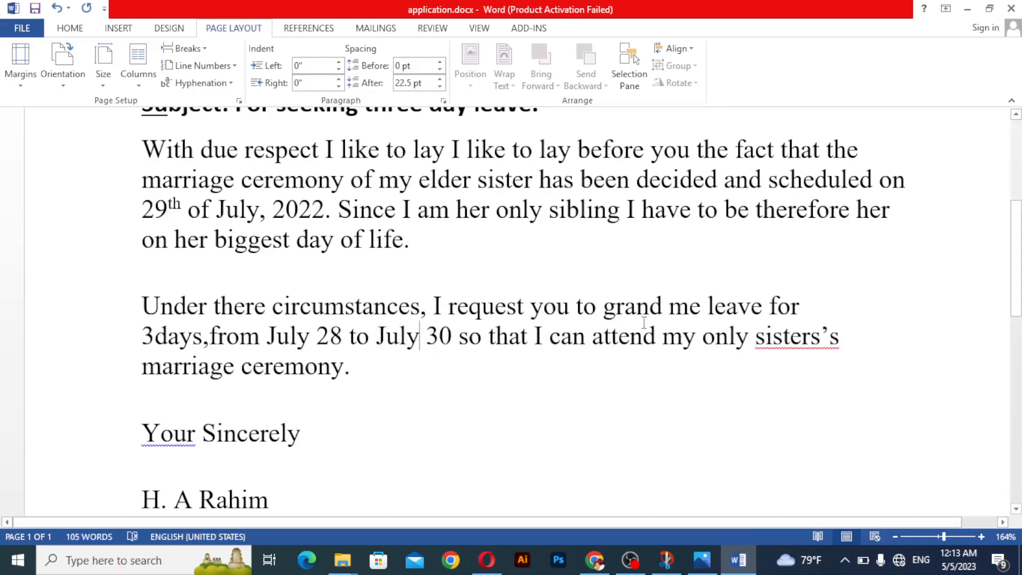
Step: Correct "sisters's" to "sister's" in the second body paragraph using the spelling suggestions
{"action": "right_click", "coordinate": [794, 339]}
{"action": "key", "text": "Escape"}
{"action": "left_click_drag", "start_coordinate": [852, 338], "coordinate": [757, 343]}
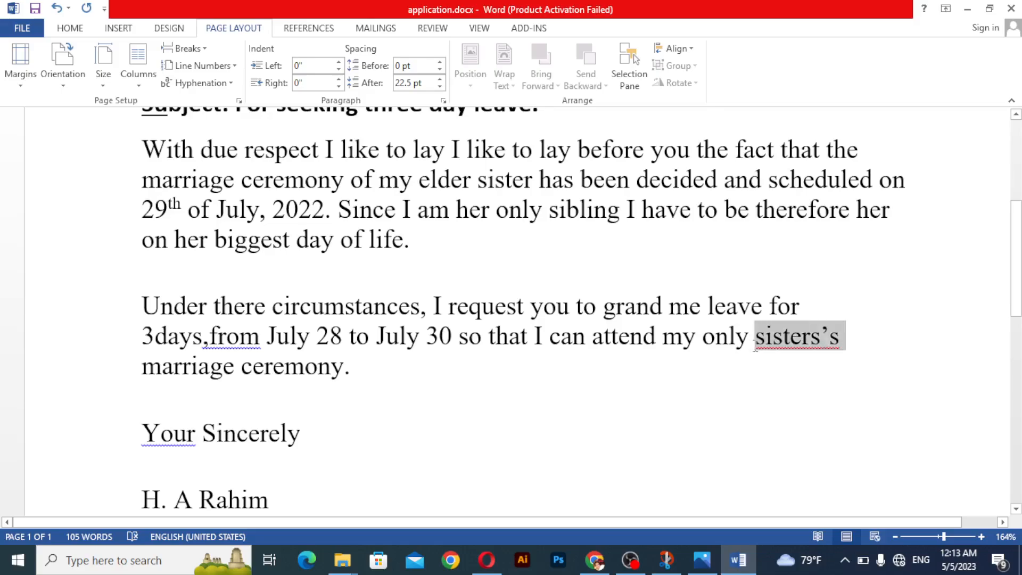
{"action": "right_click", "coordinate": [763, 351]}
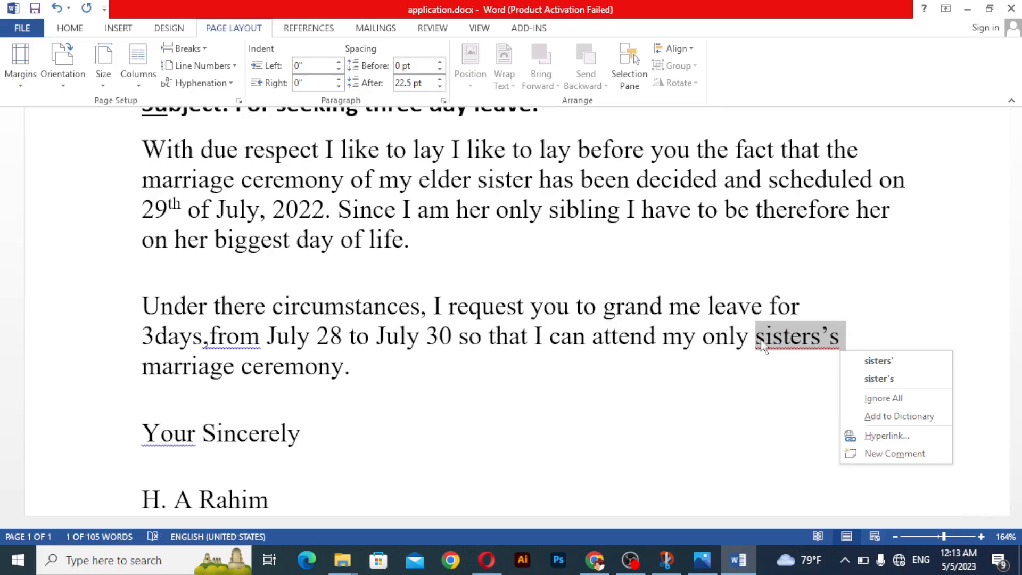
{"action": "left_click", "coordinate": [903, 378]}
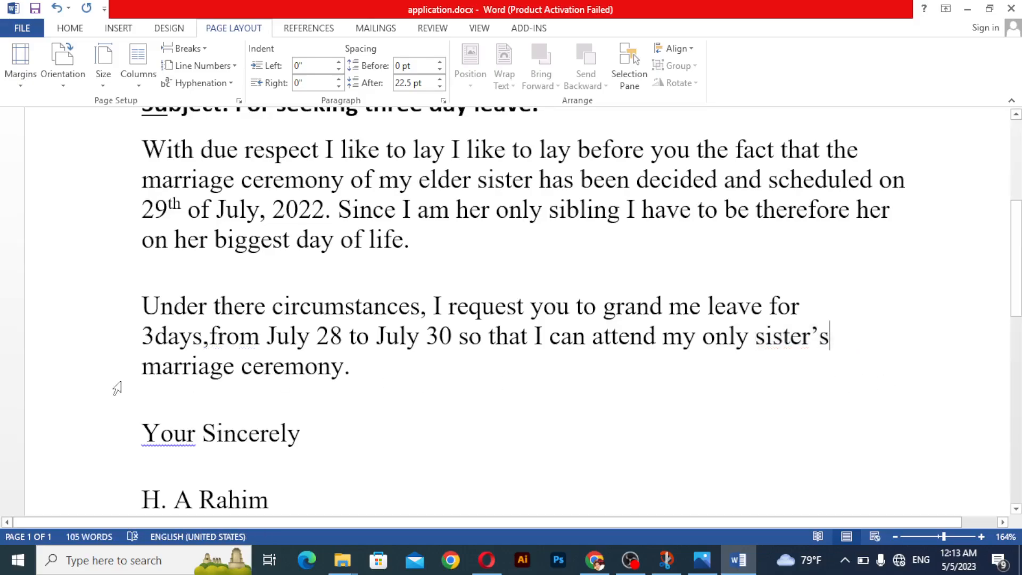
{"action": "scroll", "coordinate": [142, 378], "scroll_direction": "down", "scroll_amount": 5}
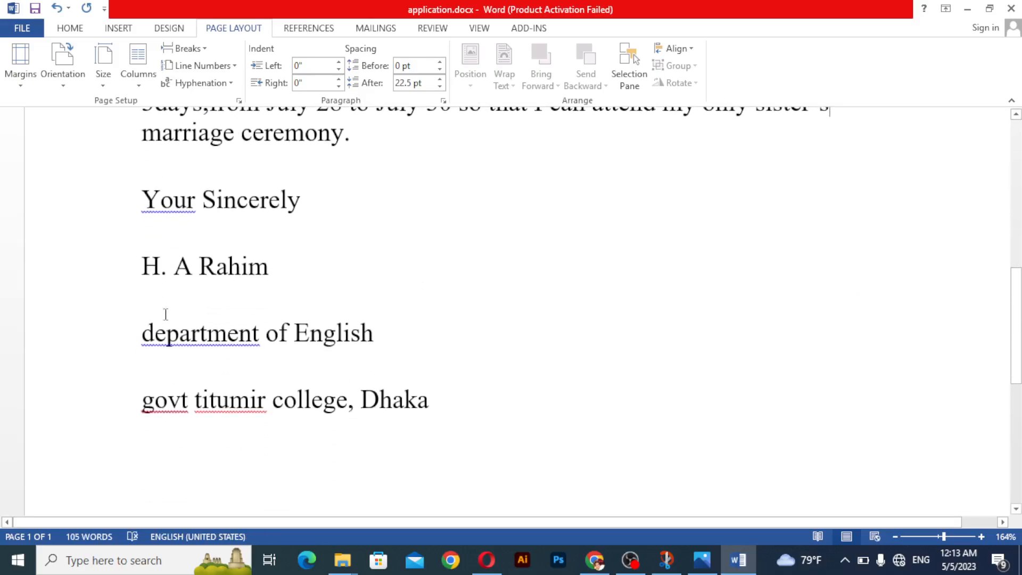
{"action": "left_click", "coordinate": [174, 241]}
{"action": "left_click_drag", "start_coordinate": [141, 247], "coordinate": [348, 346]}
{"action": "left_click", "coordinate": [397, 449]}
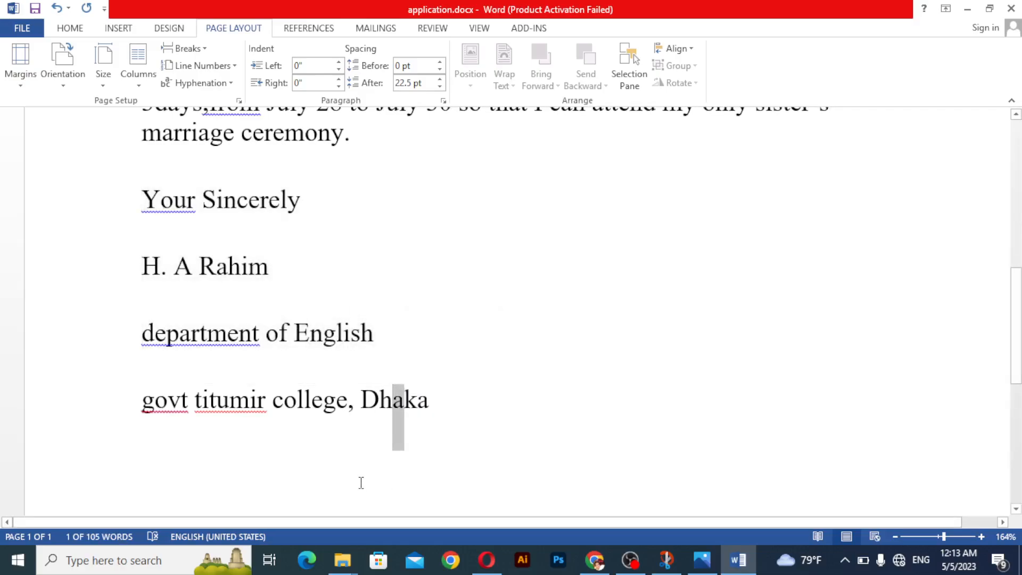
{"action": "left_click_drag", "start_coordinate": [433, 404], "coordinate": [141, 270]}
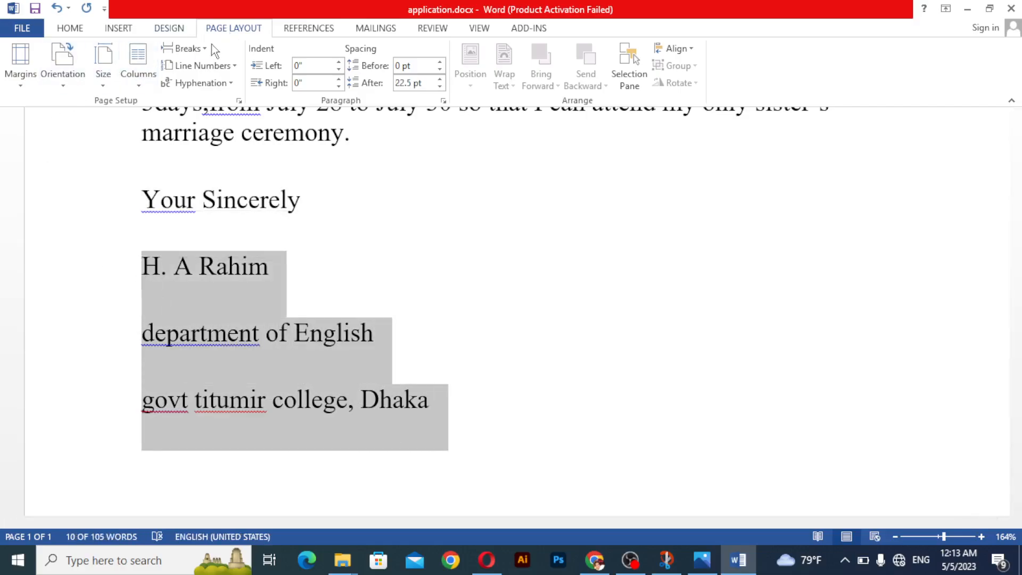
{"action": "left_click", "coordinate": [185, 49]}
{"action": "left_click", "coordinate": [241, 193]}
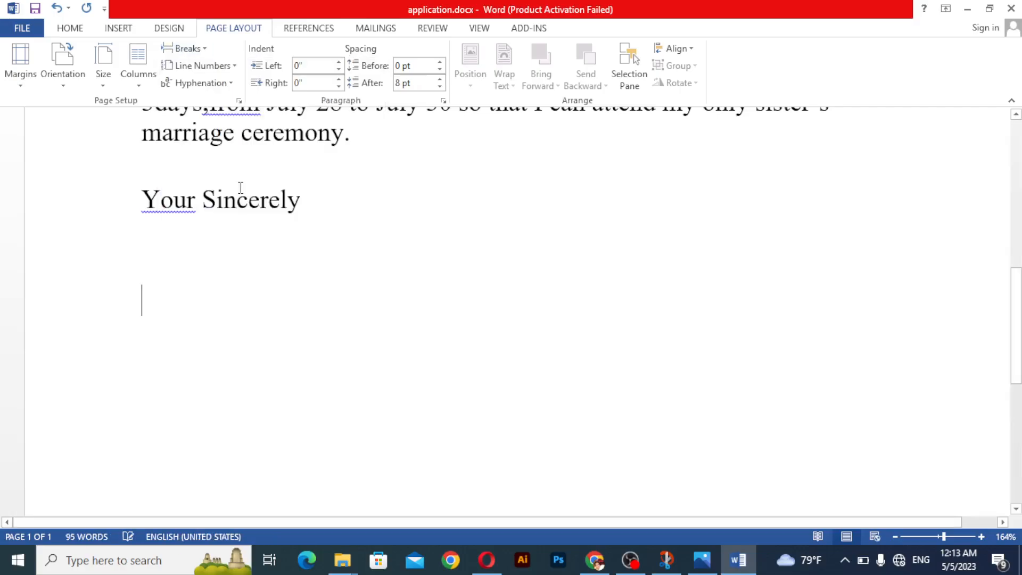
{"action": "key", "text": "ctrl+z"}
{"action": "key", "text": "Right"}
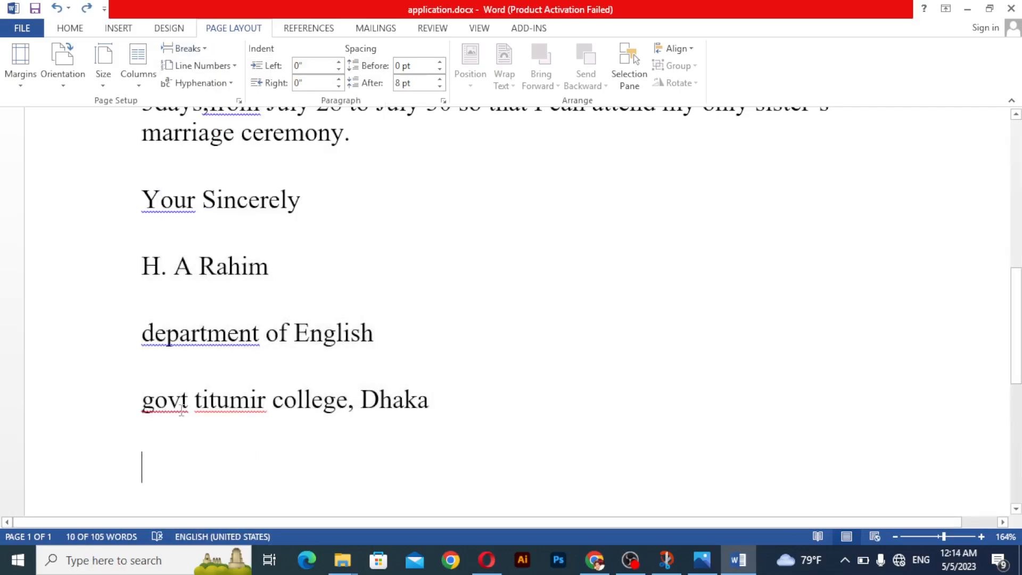
Step: Join the "department of English" line to the sender's name and separate them with a text wrapping break
{"action": "left_click", "coordinate": [137, 330]}
{"action": "key", "text": "BackSpace"}
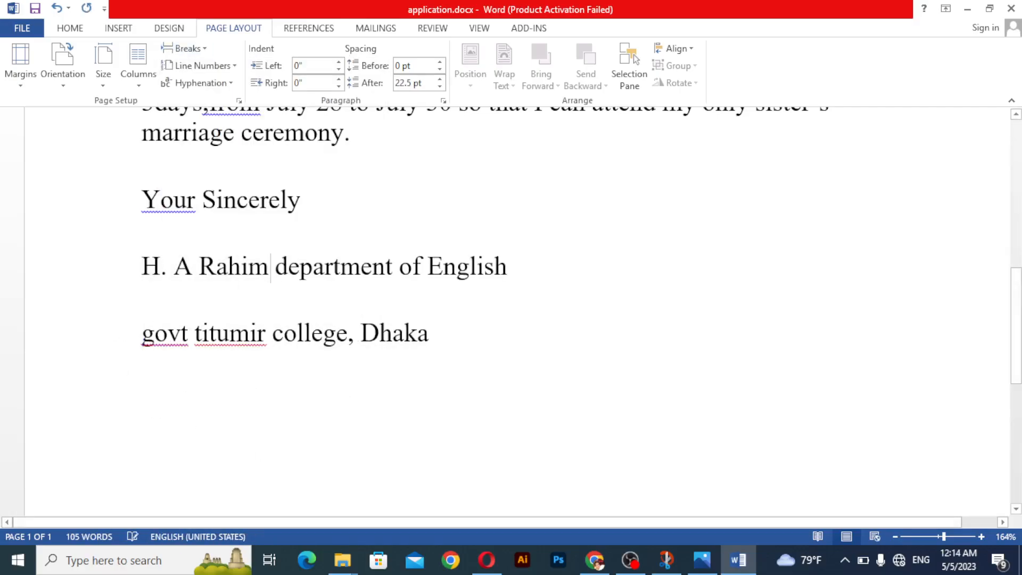
{"action": "left_click", "coordinate": [188, 48]}
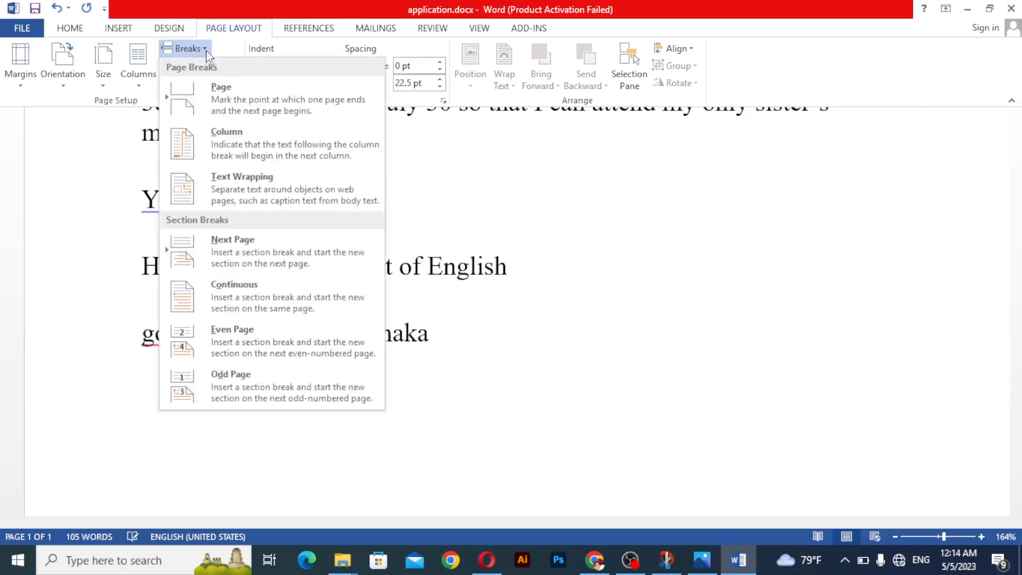
{"action": "left_click", "coordinate": [245, 193]}
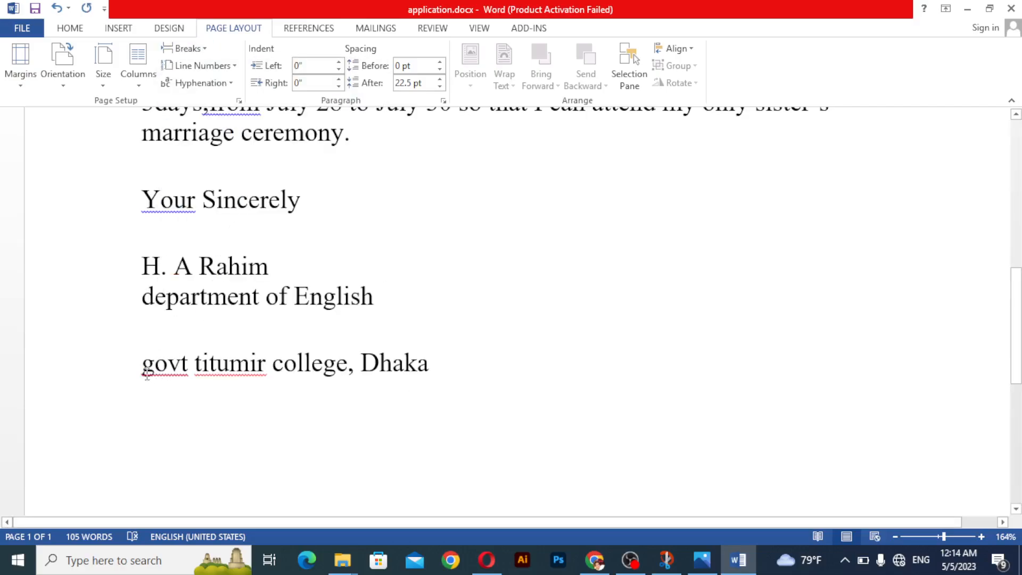
Step: Join the college line to the department line and put a line break between them without paragraph spacing
{"action": "left_click", "coordinate": [143, 369]}
{"action": "key", "text": "BackSpace"}
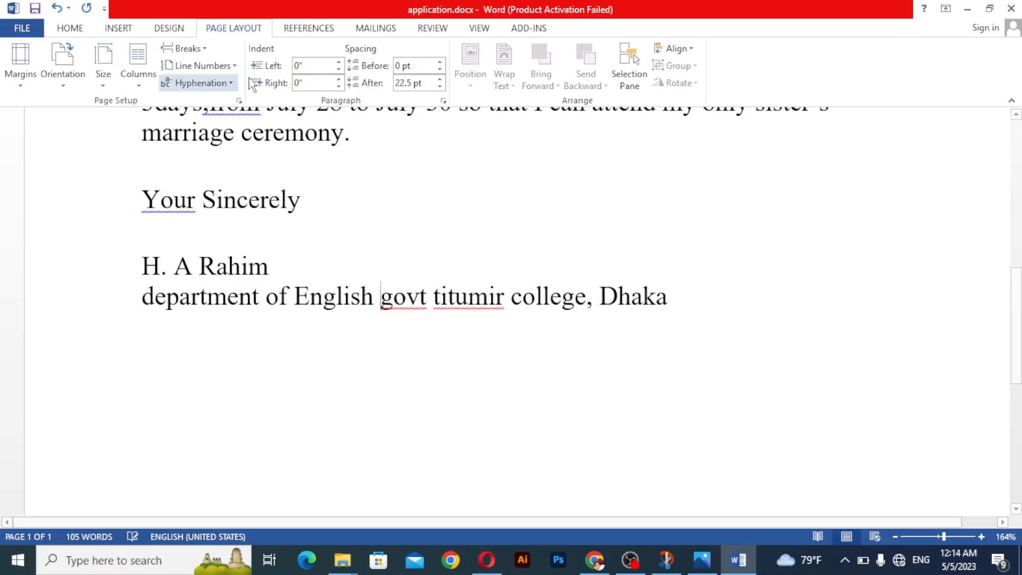
{"action": "left_click", "coordinate": [188, 48]}
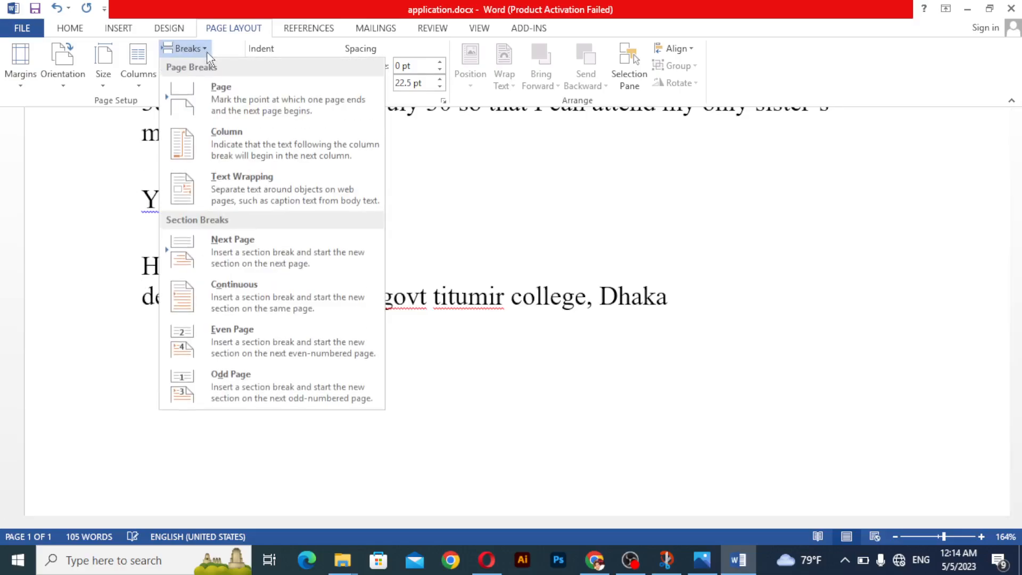
{"action": "key", "text": "Escape"}
{"action": "key", "text": "shift+Return"}
{"action": "left_click", "coordinate": [219, 343]}
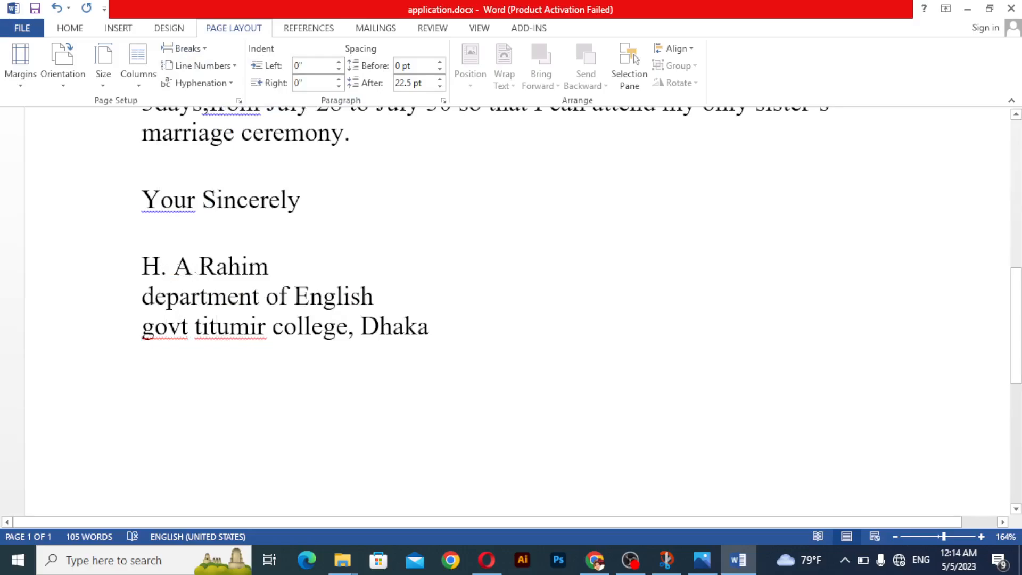
Step: Add the missing period after the second initial of the sender's name and capitalize "Department" in the signature block
{"action": "type", "text": "."}
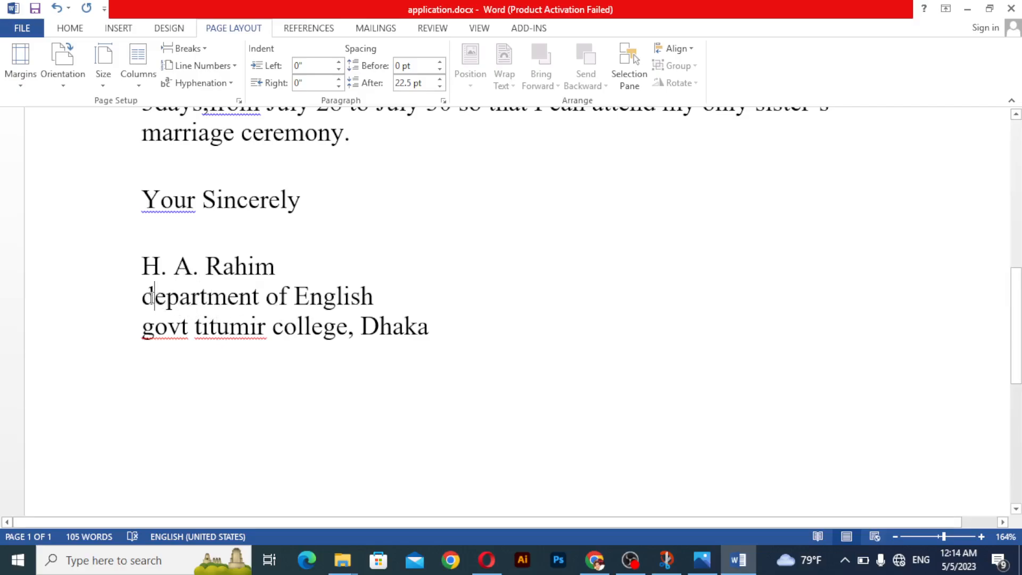
{"action": "left_click", "coordinate": [154, 297]}
{"action": "key", "text": "BackSpace"}
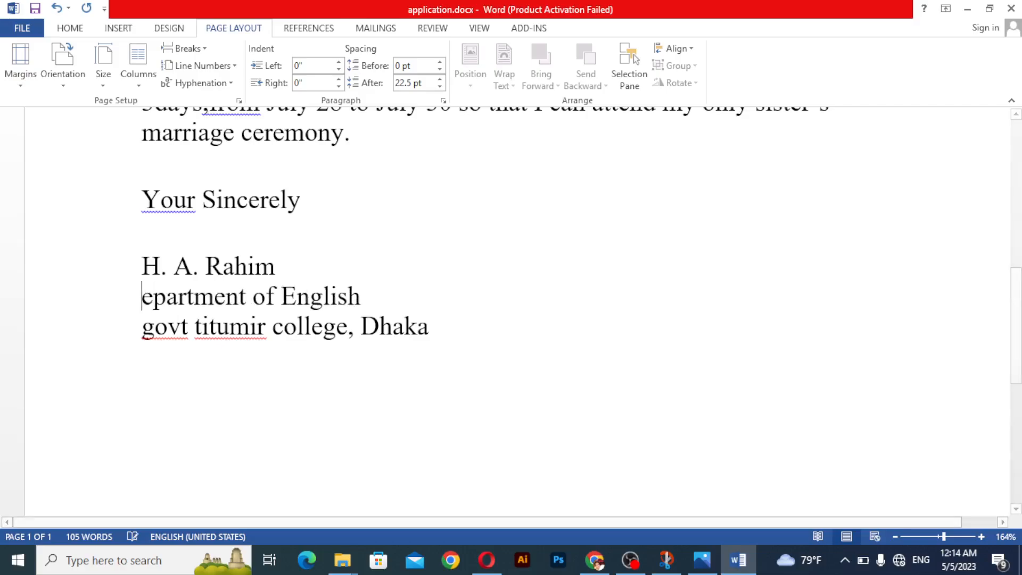
{"action": "type", "text": "D"}
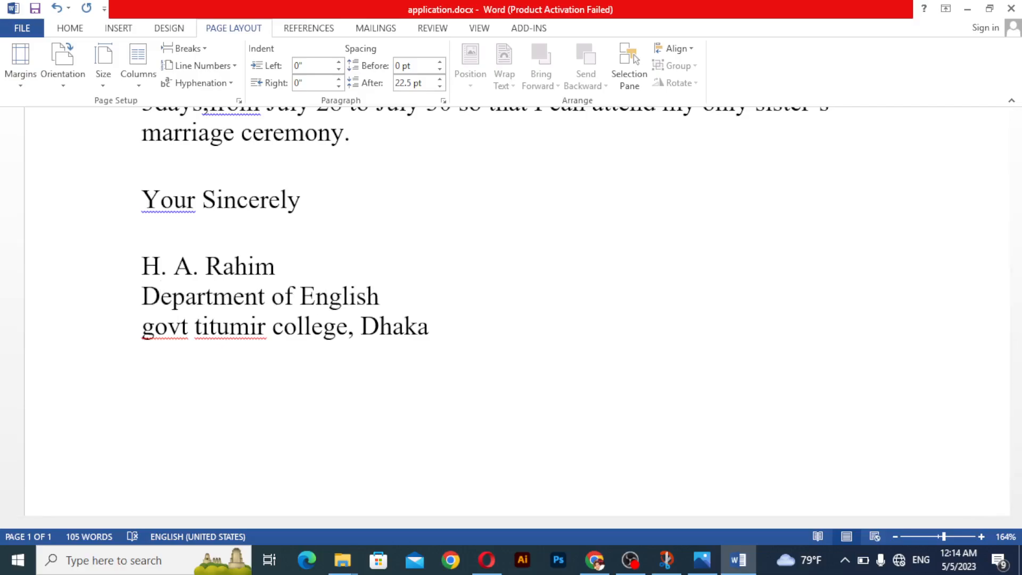
Step: Capitalize "Govt" at the start of the college line
{"action": "left_click", "coordinate": [157, 327]}
{"action": "key", "text": "BackSpace"}
{"action": "type", "text": "G"}
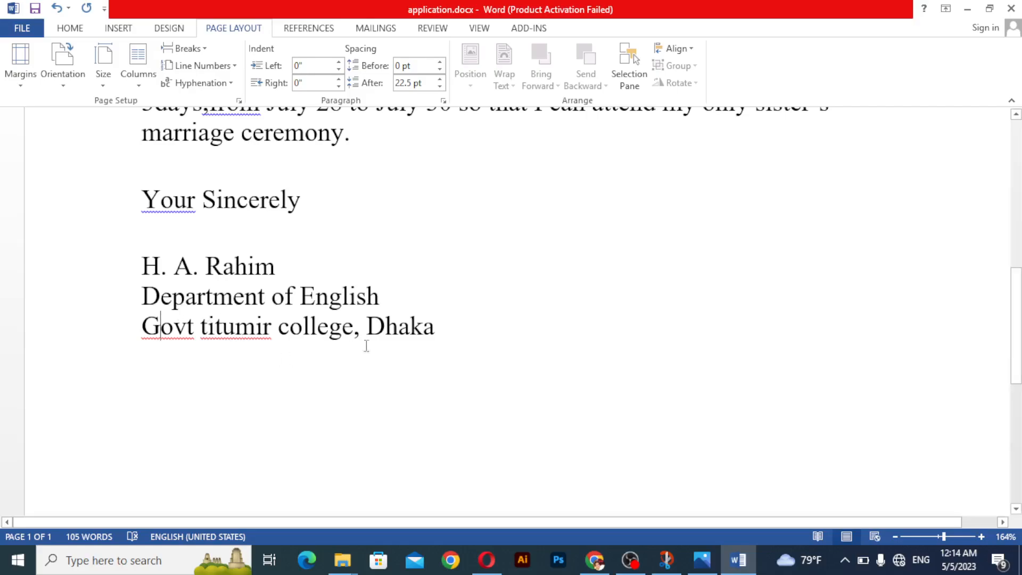
{"action": "left_click", "coordinate": [448, 329]}
{"action": "key", "text": "Return"}
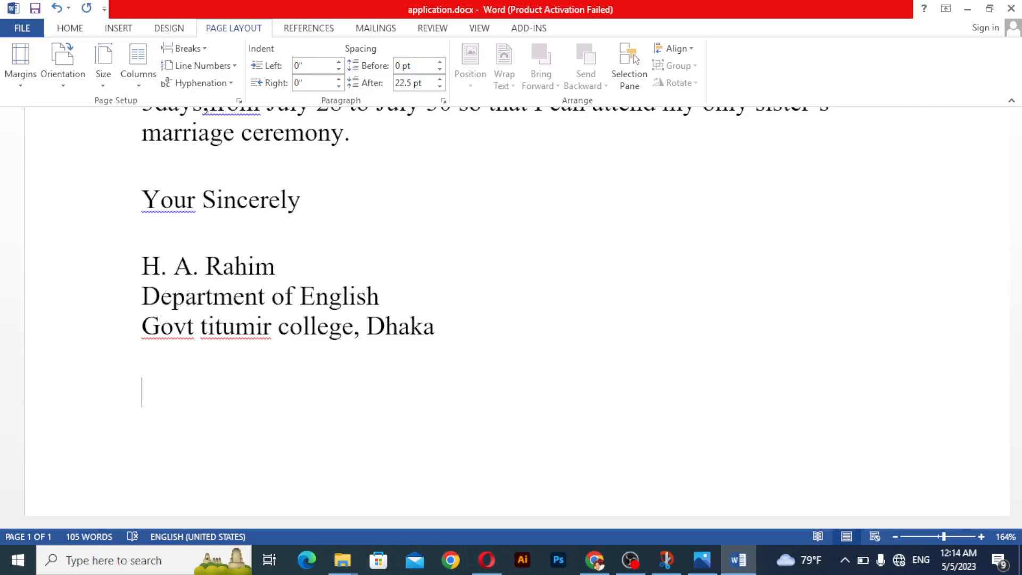
{"action": "type", "text": "Ra"}
{"action": "key", "text": "BackSpace"}
{"action": "key", "text": "BackSpace"}
{"action": "key", "text": "BackSpace"}
{"action": "key", "text": "Return"}
{"action": "type", "text": "ibrahim"}
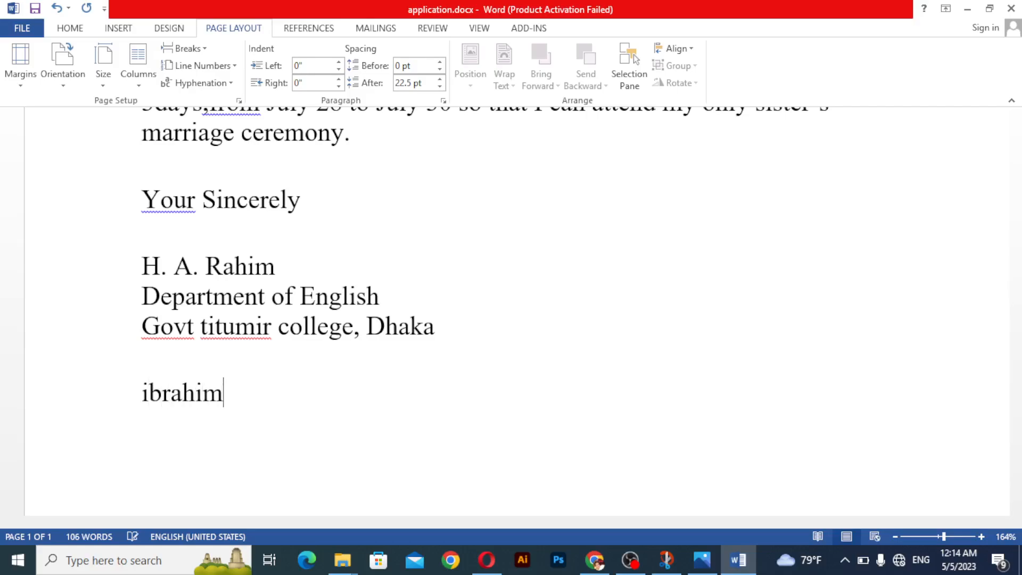
{"action": "key", "text": "Return"}
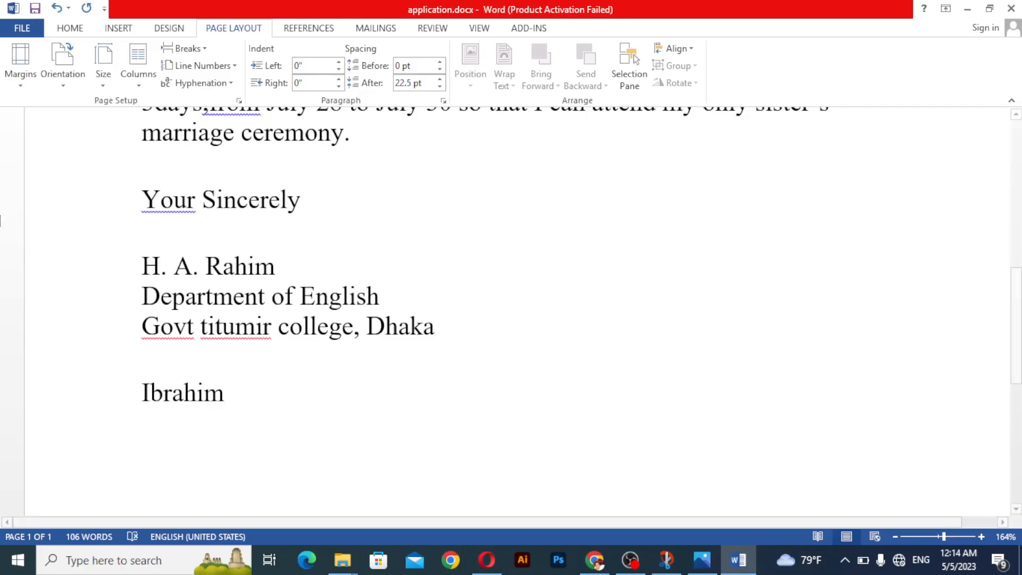
{"action": "left_click_drag", "start_coordinate": [235, 401], "coordinate": [137, 405]}
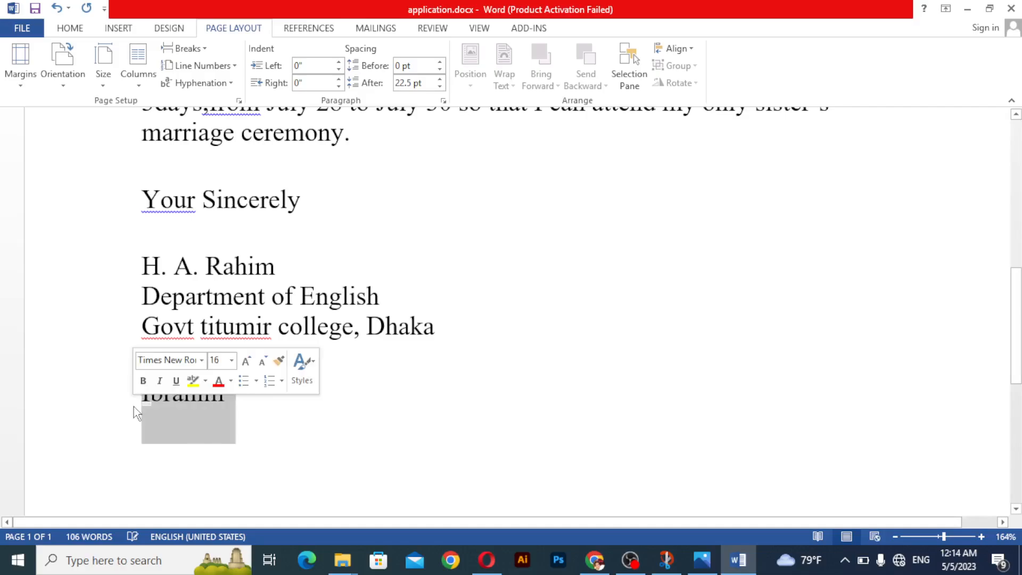
{"action": "key", "text": "BackSpace"}
Step: Insert the missing space between "3days," and "from" in the second body paragraph
{"action": "scroll", "coordinate": [317, 391], "scroll_direction": "up", "scroll_amount": 5}
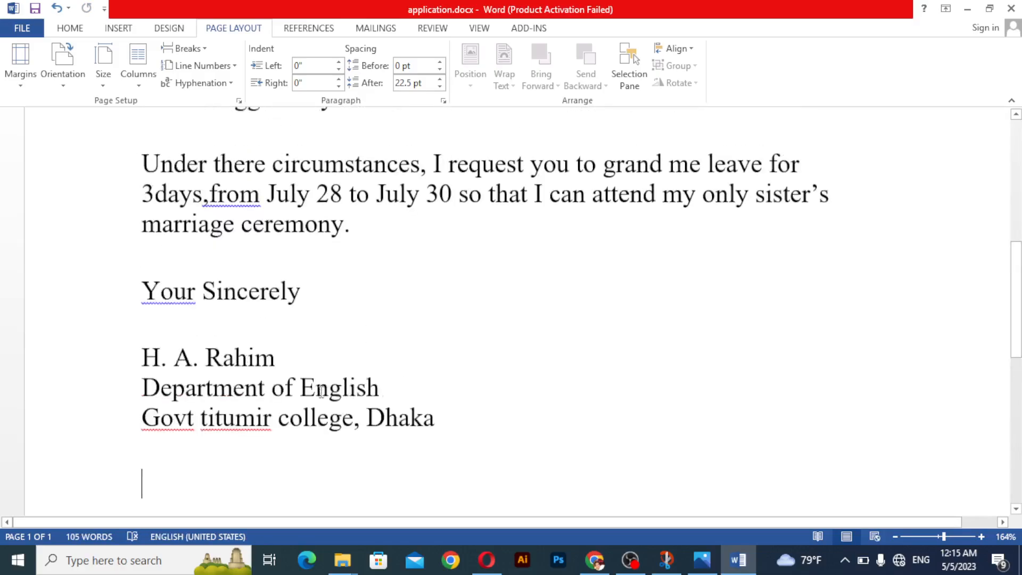
{"action": "scroll", "coordinate": [329, 389], "scroll_direction": "down", "scroll_amount": 1}
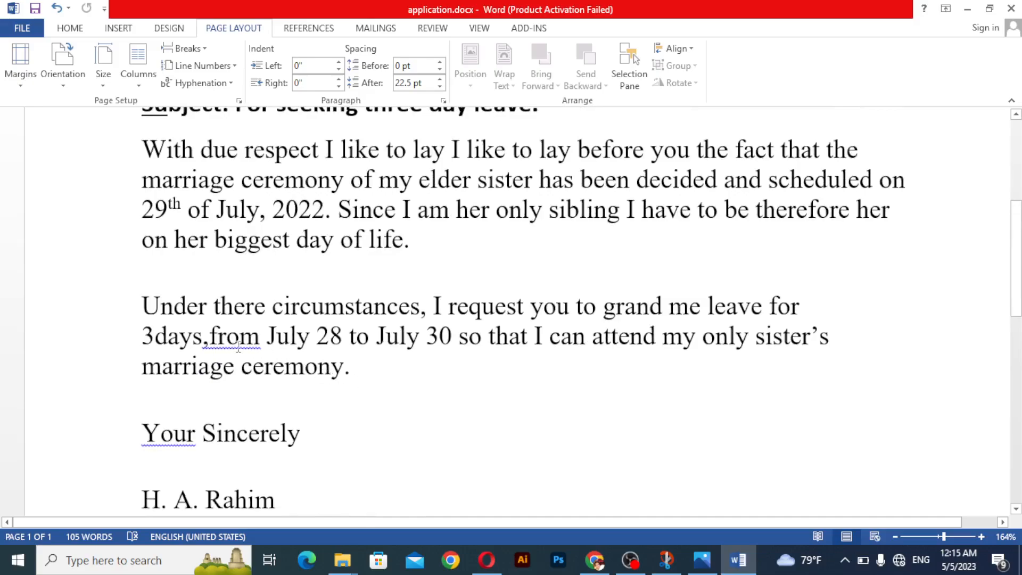
{"action": "left_click", "coordinate": [208, 340]}
{"action": "scroll", "coordinate": [305, 378], "scroll_direction": "up", "scroll_amount": 4}
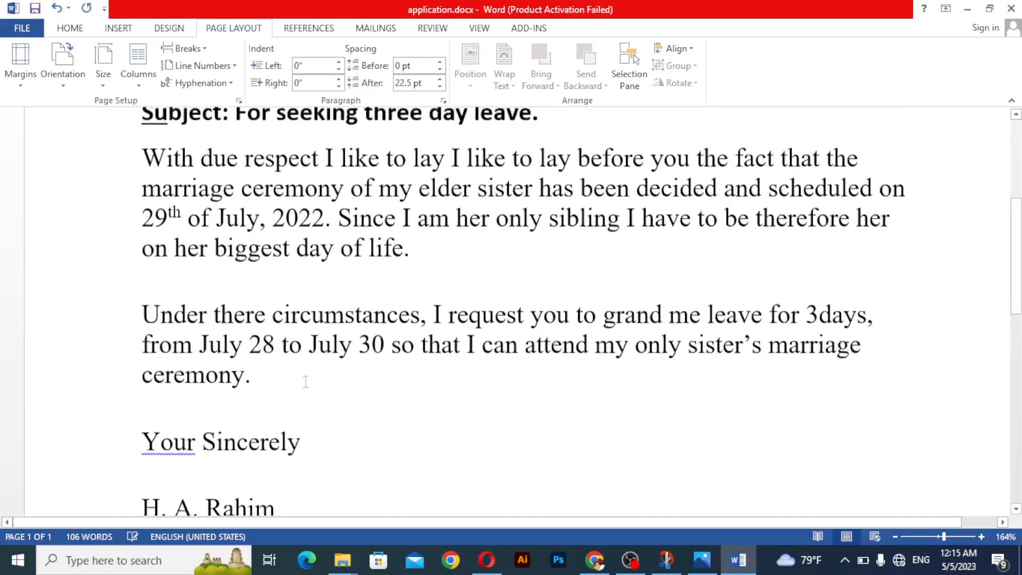
Step: Review the heading block and body paragraphs, and check the font of the date and address lines
{"action": "scroll", "coordinate": [306, 380], "scroll_direction": "up", "scroll_amount": 1}
{"action": "scroll", "coordinate": [306, 381], "scroll_direction": "down", "scroll_amount": 2}
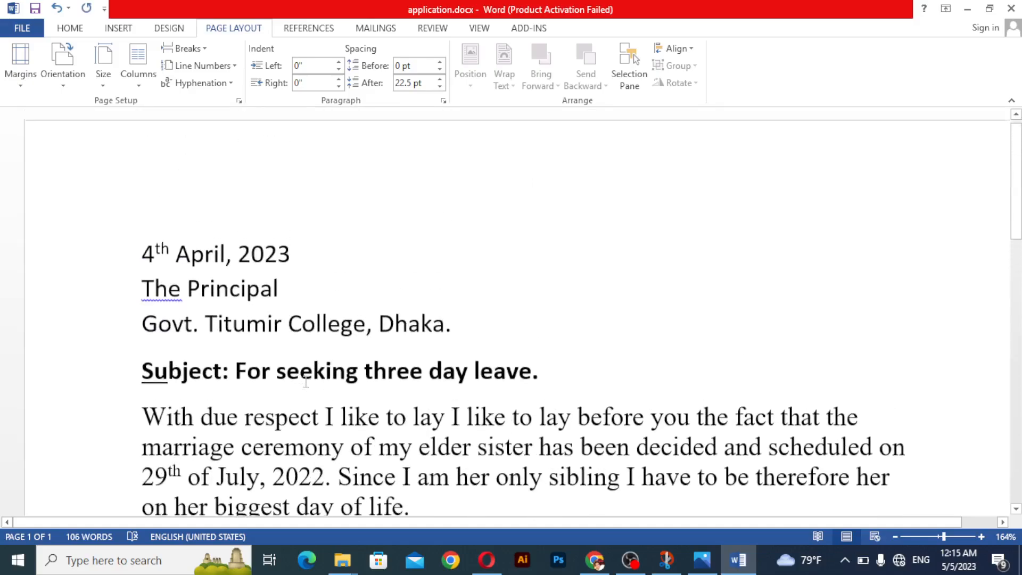
{"action": "scroll", "coordinate": [308, 381], "scroll_direction": "up", "scroll_amount": 2}
{"action": "scroll", "coordinate": [296, 371], "scroll_direction": "down", "scroll_amount": 4}
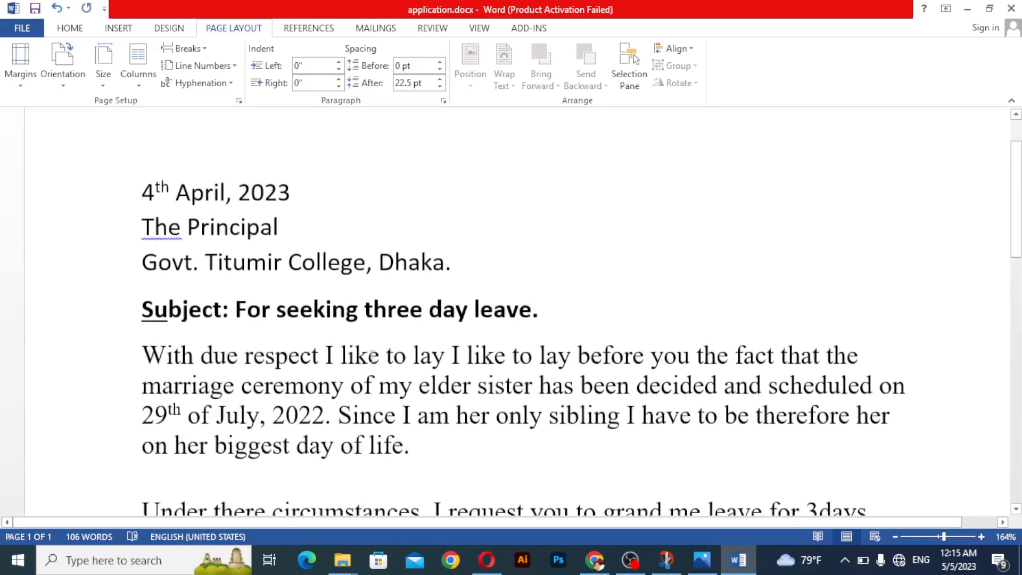
{"action": "scroll", "coordinate": [372, 354], "scroll_direction": "up", "scroll_amount": 4}
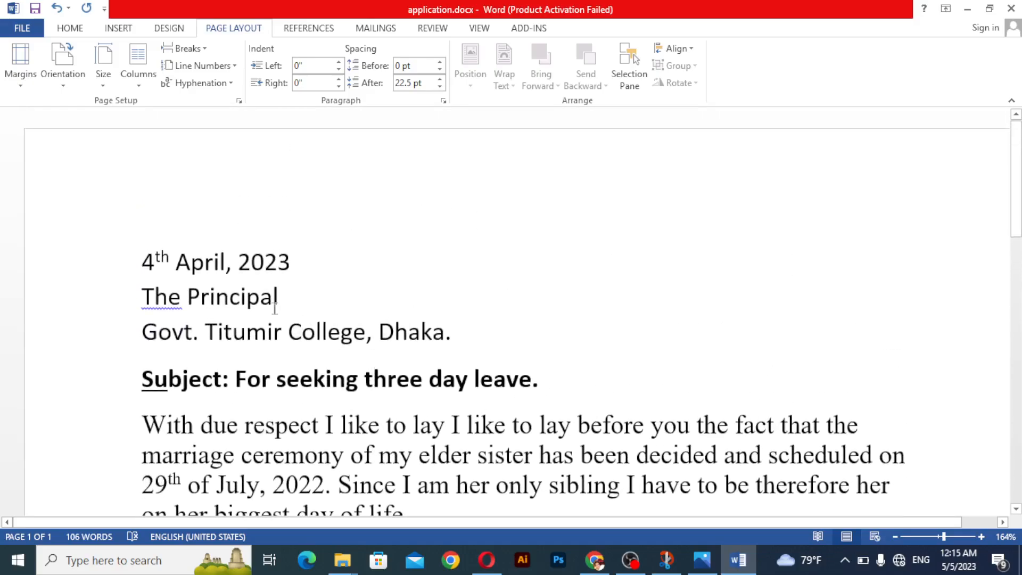
{"action": "left_click", "coordinate": [261, 298]}
{"action": "left_click_drag", "start_coordinate": [142, 261], "coordinate": [313, 315]}
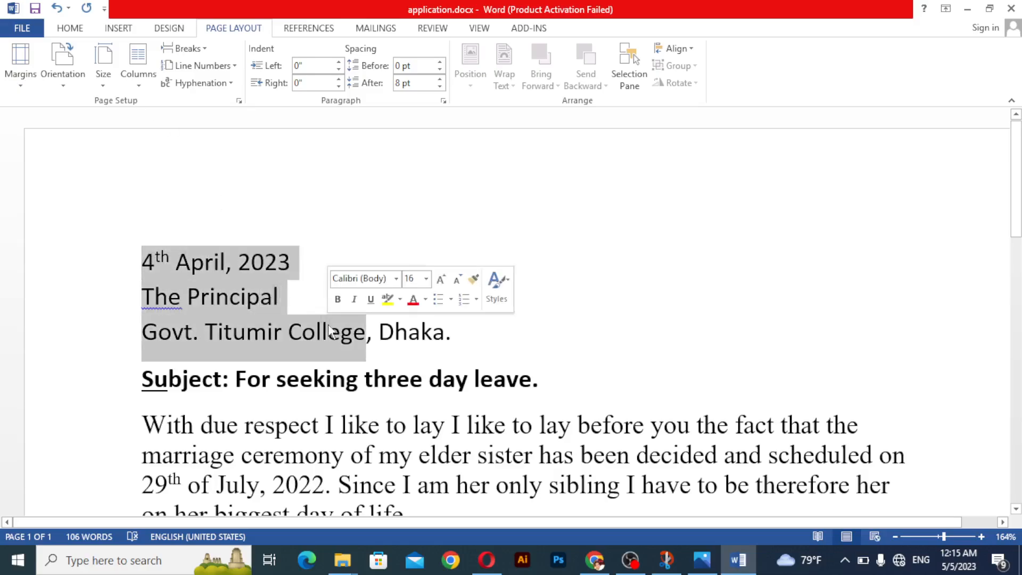
{"action": "left_click", "coordinate": [78, 29]}
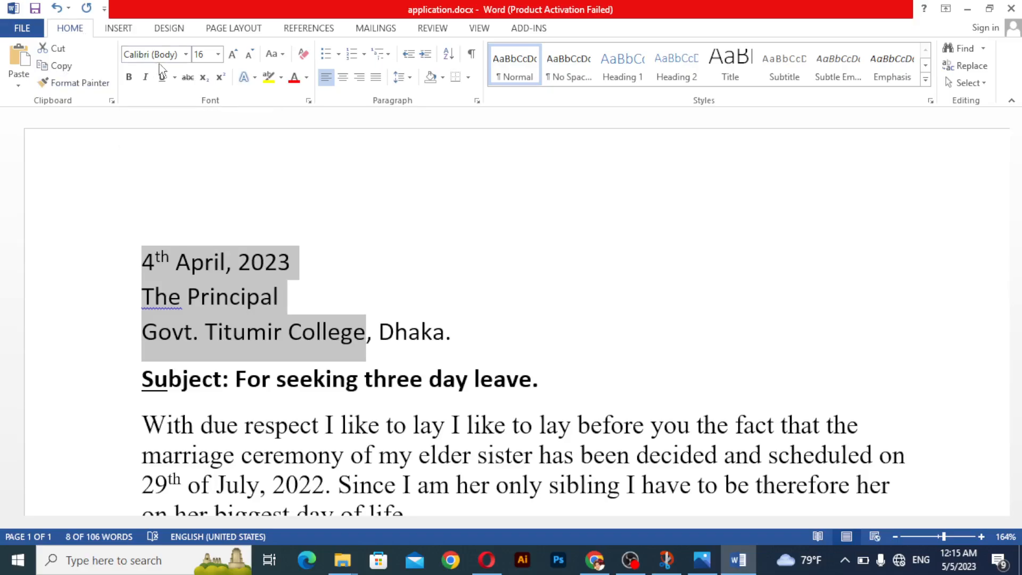
{"action": "left_click", "coordinate": [243, 221]}
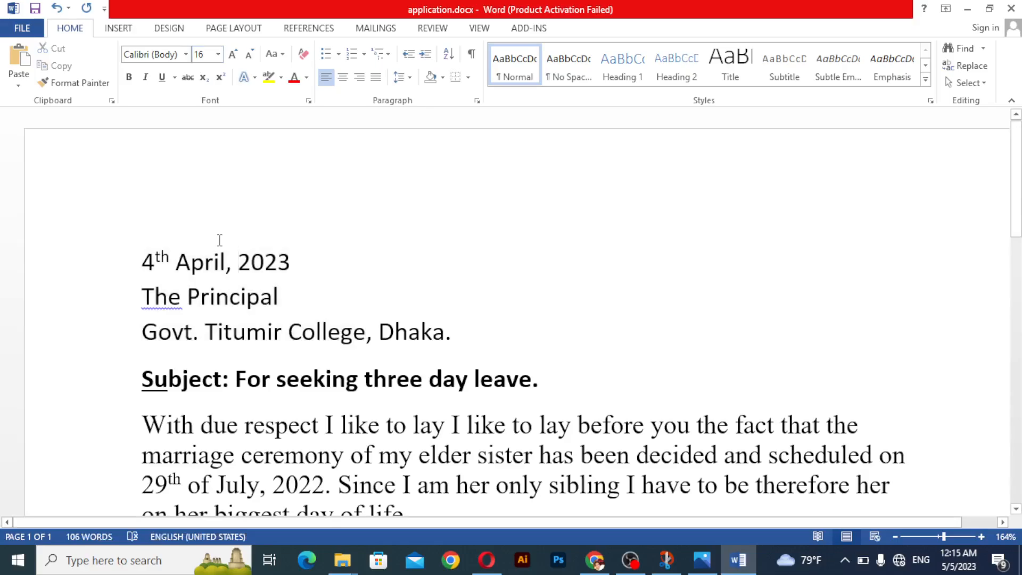
{"action": "scroll", "coordinate": [219, 240], "scroll_direction": "down", "scroll_amount": 1}
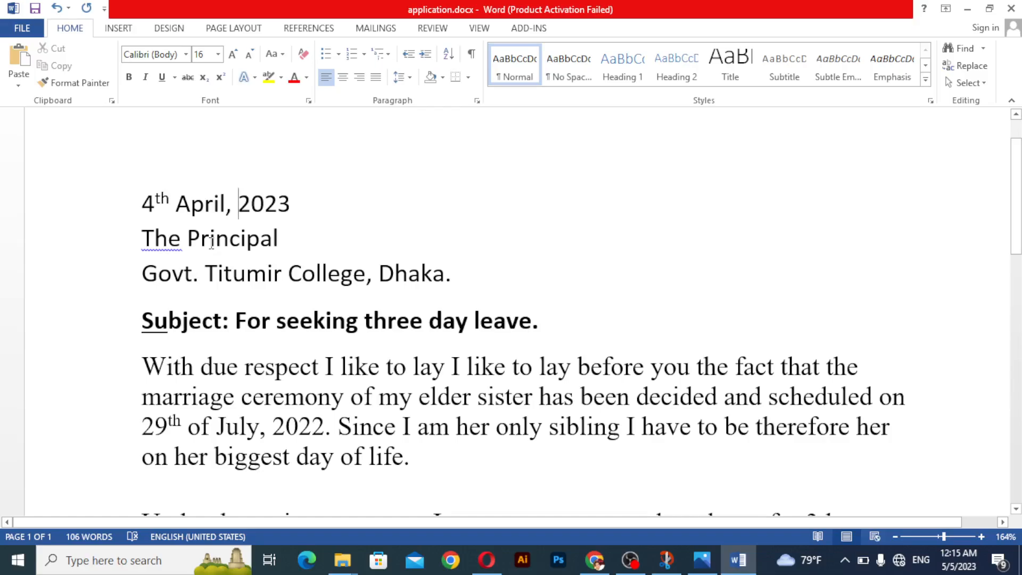
{"action": "scroll", "coordinate": [229, 245], "scroll_direction": "down", "scroll_amount": 2}
{"action": "scroll", "coordinate": [229, 245], "scroll_direction": "up", "scroll_amount": 1}
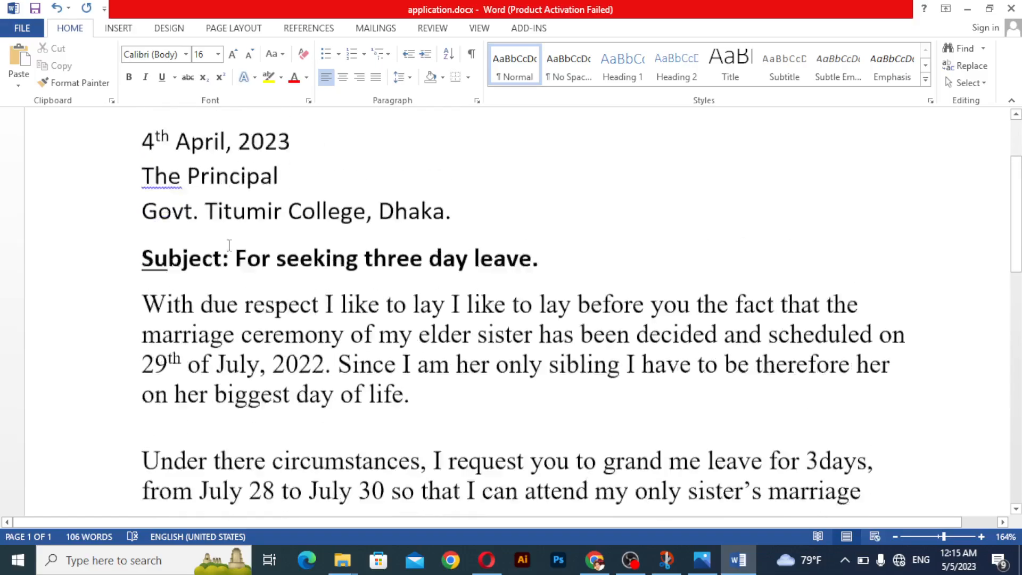
Step: Capitalize "College" and "Titumir" in the college line of the signature block
{"action": "scroll", "coordinate": [229, 245], "scroll_direction": "down", "scroll_amount": 8}
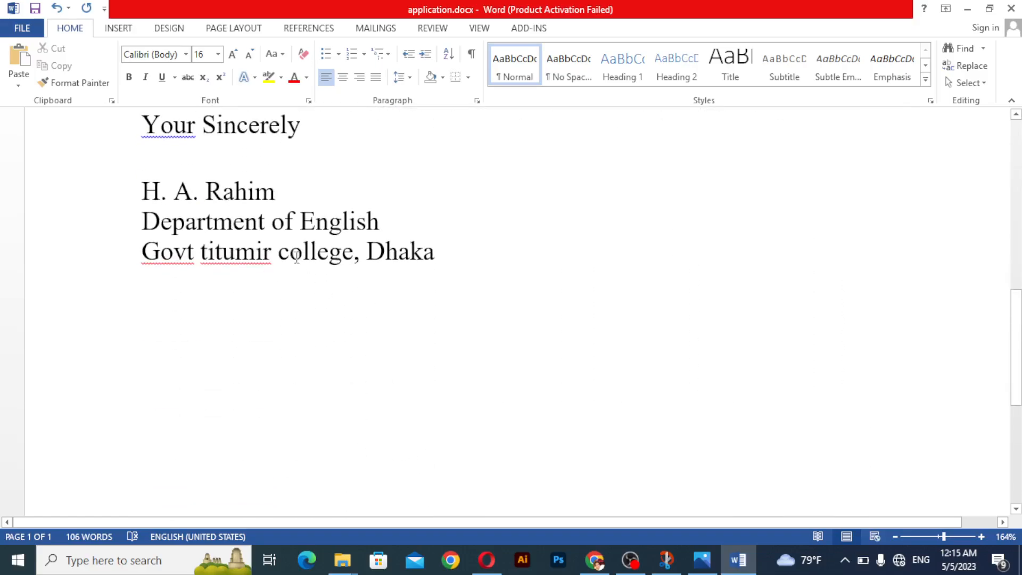
{"action": "left_click", "coordinate": [291, 257]}
{"action": "key", "text": "BackSpace"}
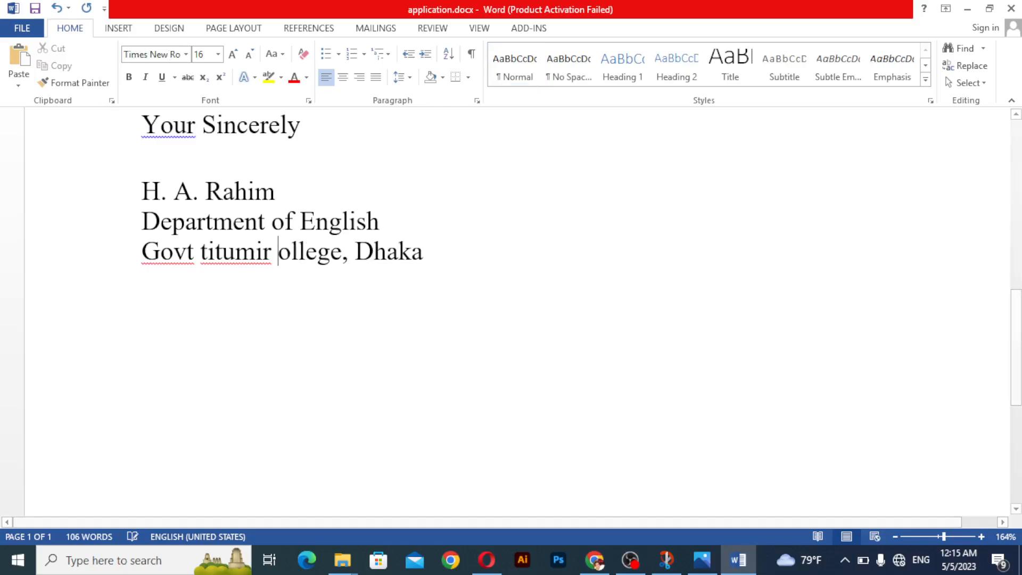
{"action": "type", "text": "C"}
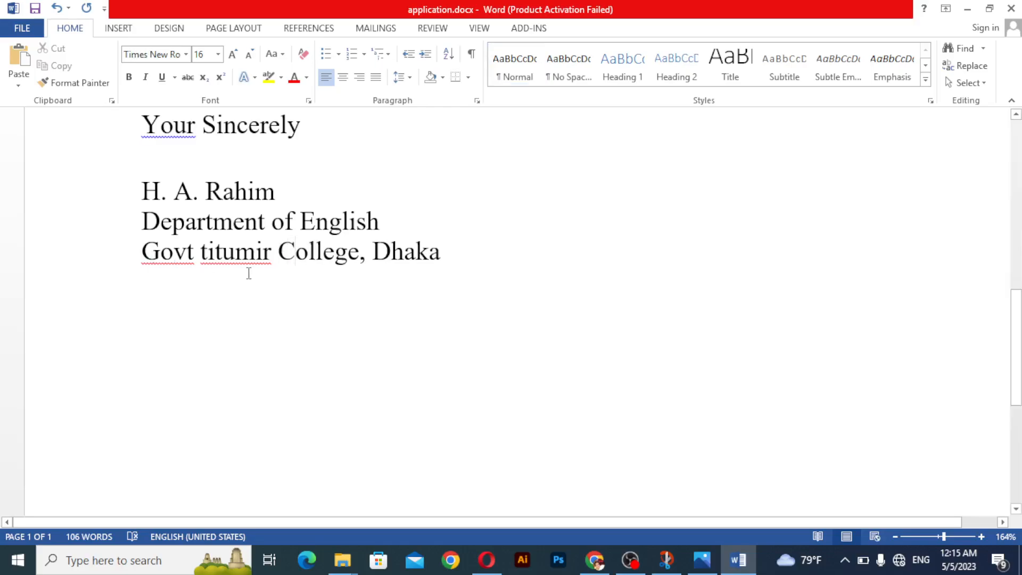
{"action": "left_click", "coordinate": [209, 254]}
{"action": "key", "text": "BackSpace"}
{"action": "type", "text": "T"}
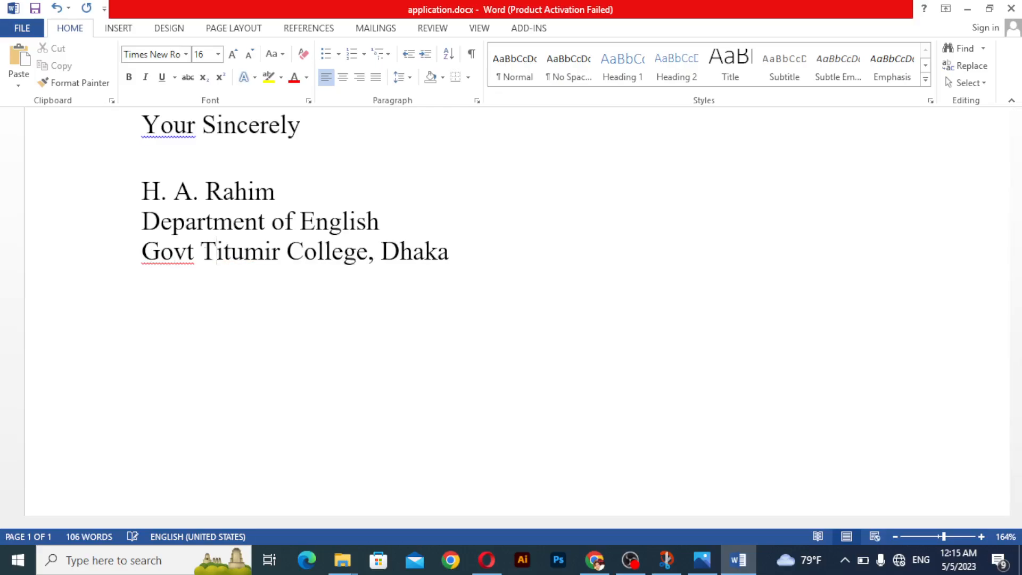
Step: Add a period after "Govt" in the signature block's college line and save the document
{"action": "type", "text": ","}
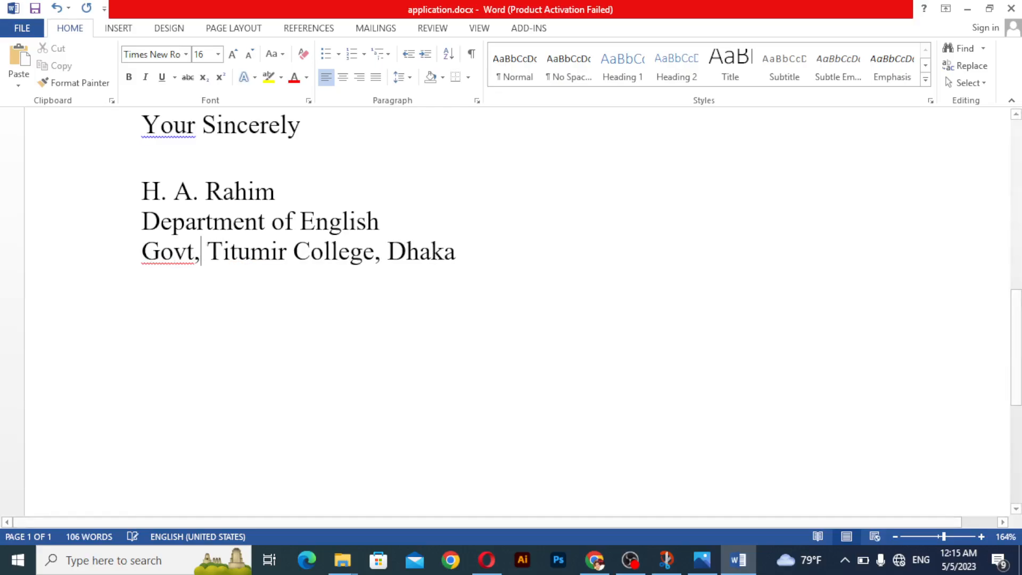
{"action": "key", "text": "BackSpace"}
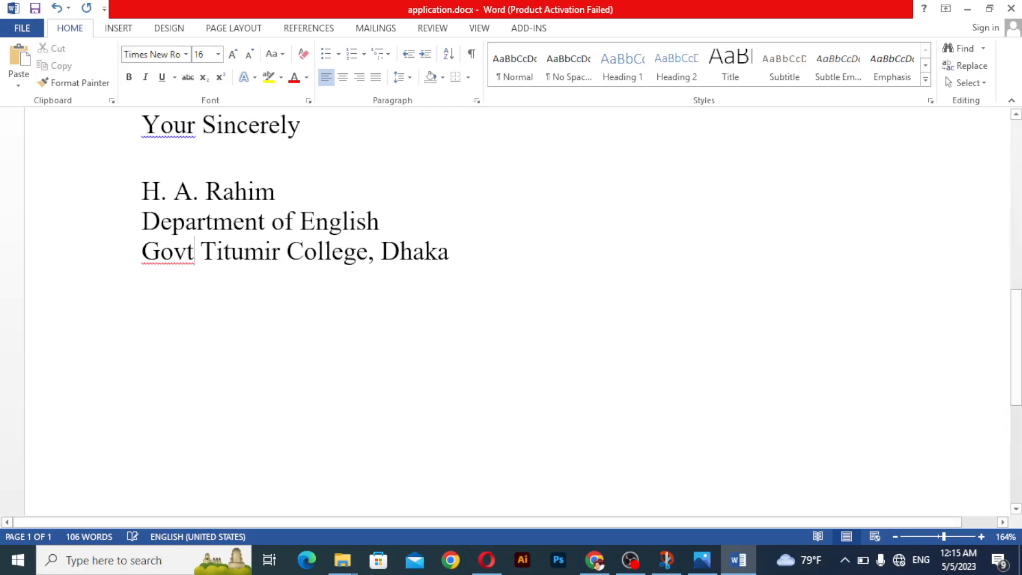
{"action": "type", "text": "."}
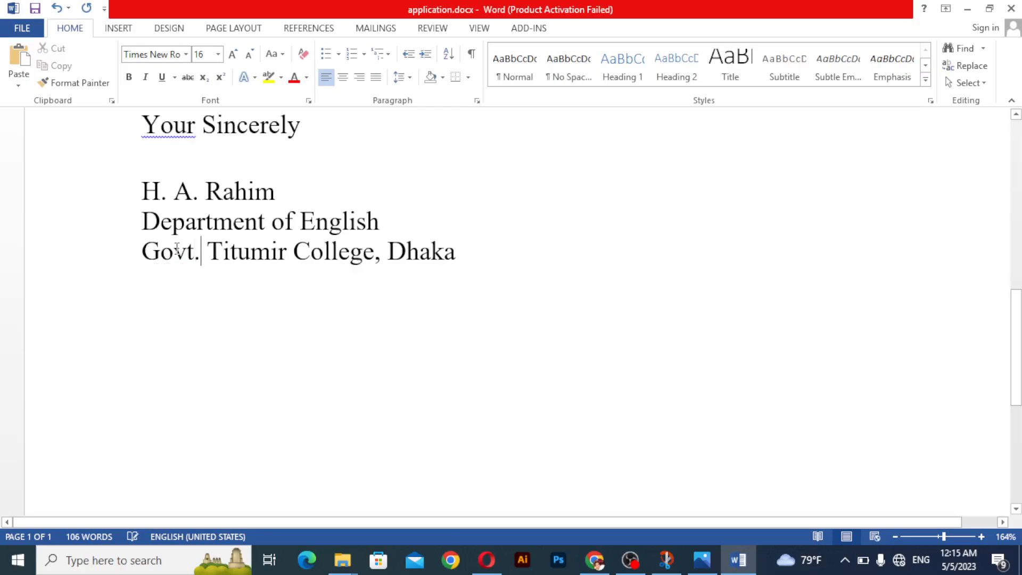
{"action": "key", "text": "ctrl+s"}
Step: Set the font of the whole letter to Times New Roman
{"action": "scroll", "coordinate": [251, 275], "scroll_direction": "up", "scroll_amount": 2}
{"action": "scroll", "coordinate": [250, 275], "scroll_direction": "up", "scroll_amount": 3}
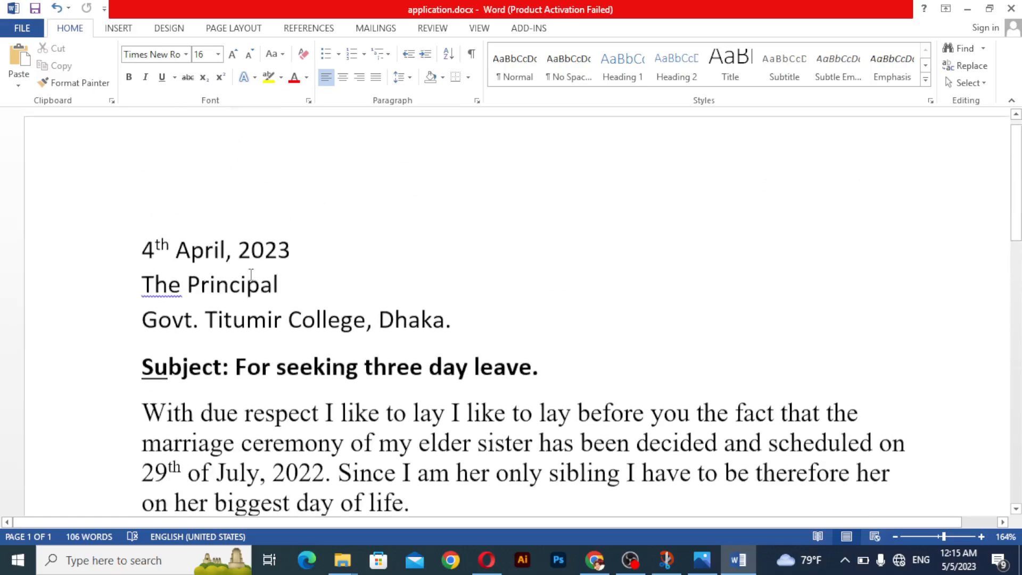
{"action": "left_click_drag", "start_coordinate": [143, 261], "coordinate": [210, 356]}
{"action": "mouse_move", "coordinate": [206, 291]}
{"action": "left_mouse_down"}
{"action": "mouse_move", "coordinate": [247, 381]}
{"action": "mouse_move", "coordinate": [222, 330]}
{"action": "mouse_move", "coordinate": [392, 376]}
{"action": "mouse_move", "coordinate": [484, 382]}
{"action": "left_mouse_up"}
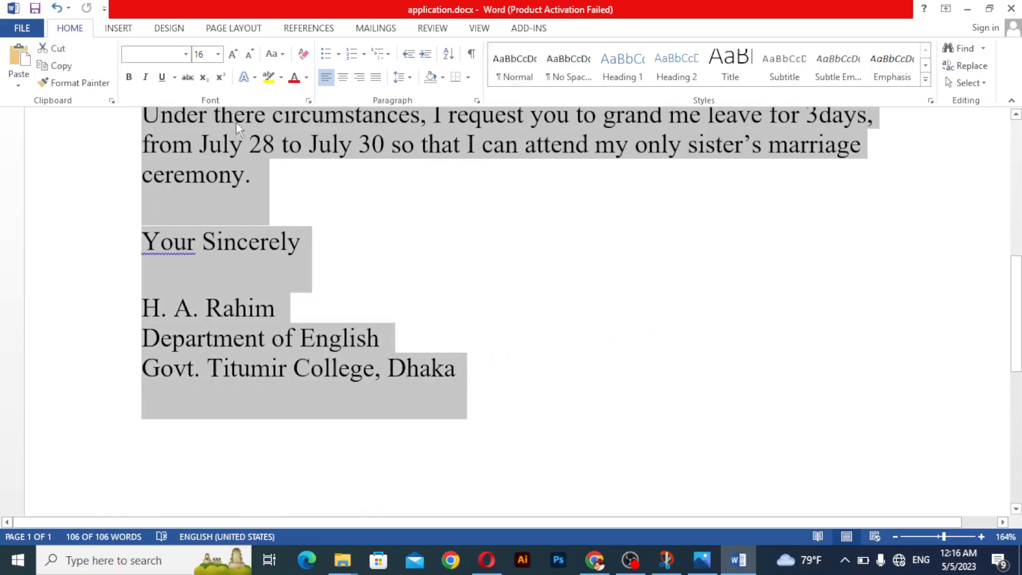
{"action": "left_click", "coordinate": [186, 54]}
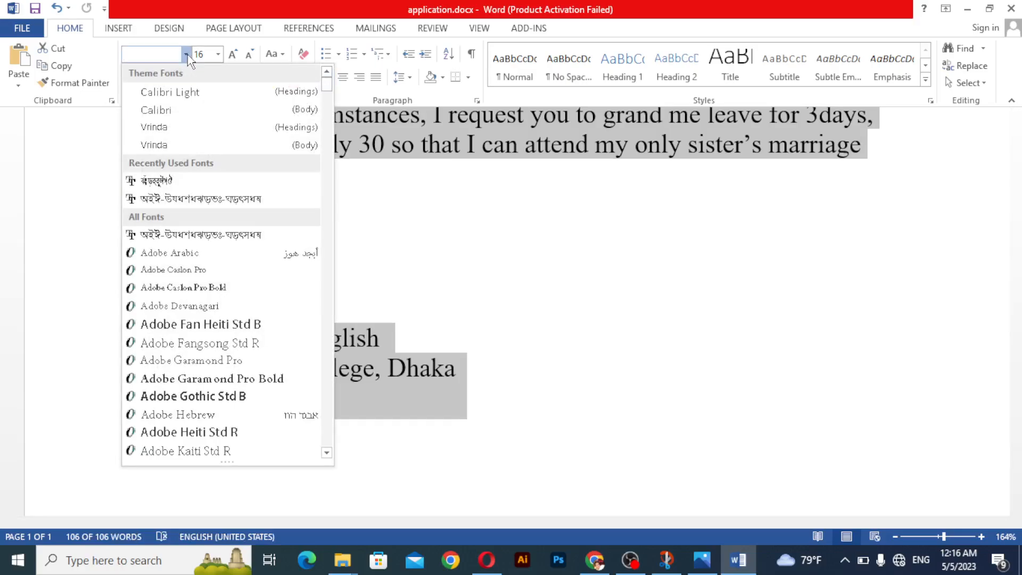
{"action": "type", "text": "Times New Ro"}
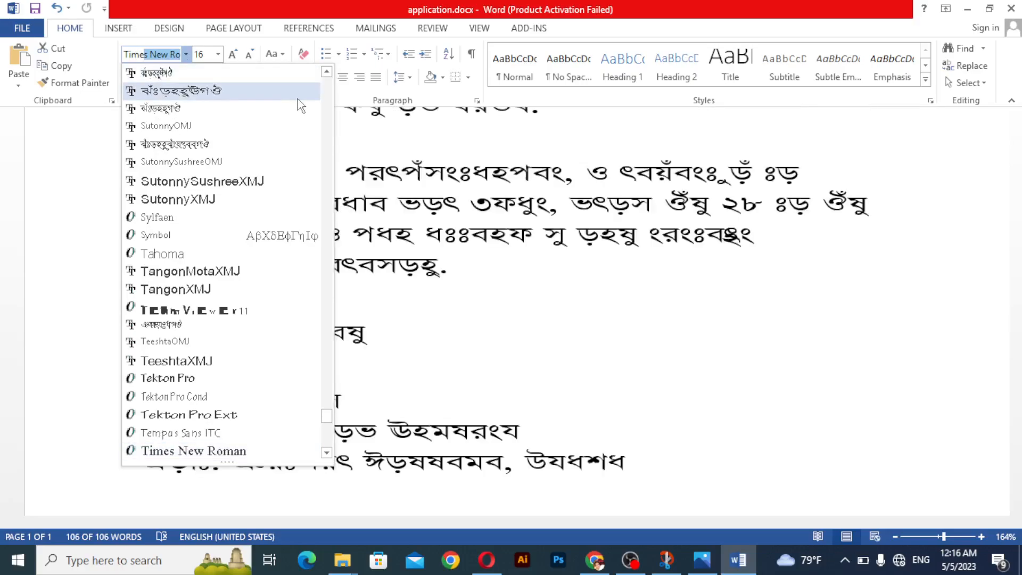
{"action": "key", "text": "Return"}
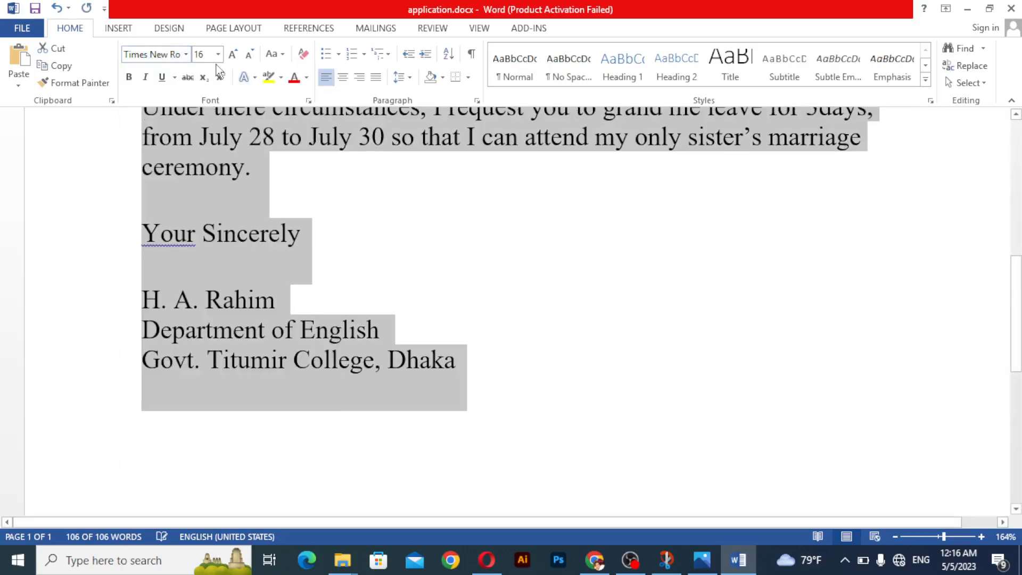
{"action": "left_click", "coordinate": [389, 278]}
Step: Remove the partial underline from the subject line, keeping it bold
{"action": "scroll", "coordinate": [388, 315], "scroll_direction": "up", "scroll_amount": 8}
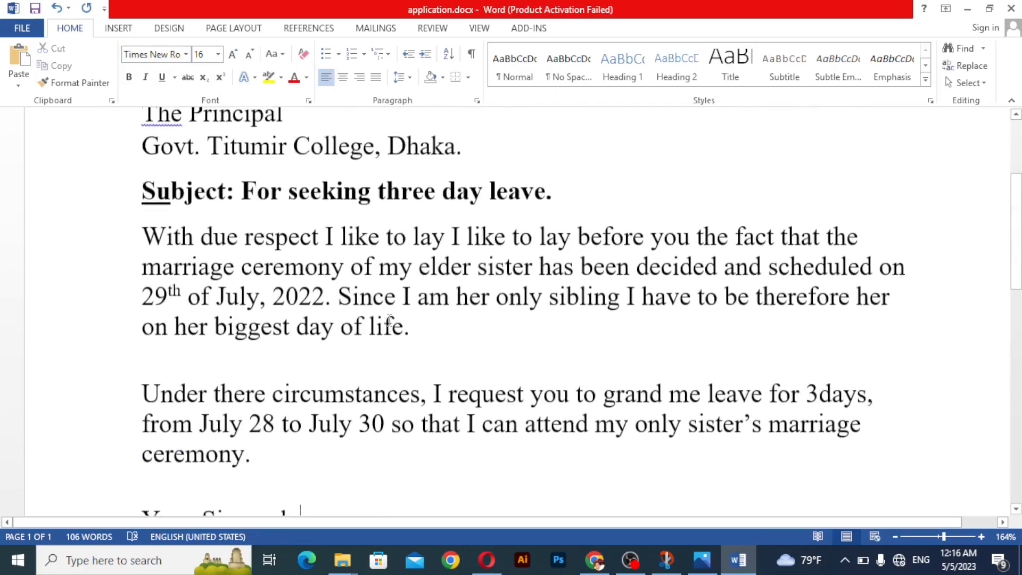
{"action": "scroll", "coordinate": [341, 314], "scroll_direction": "down", "scroll_amount": 1}
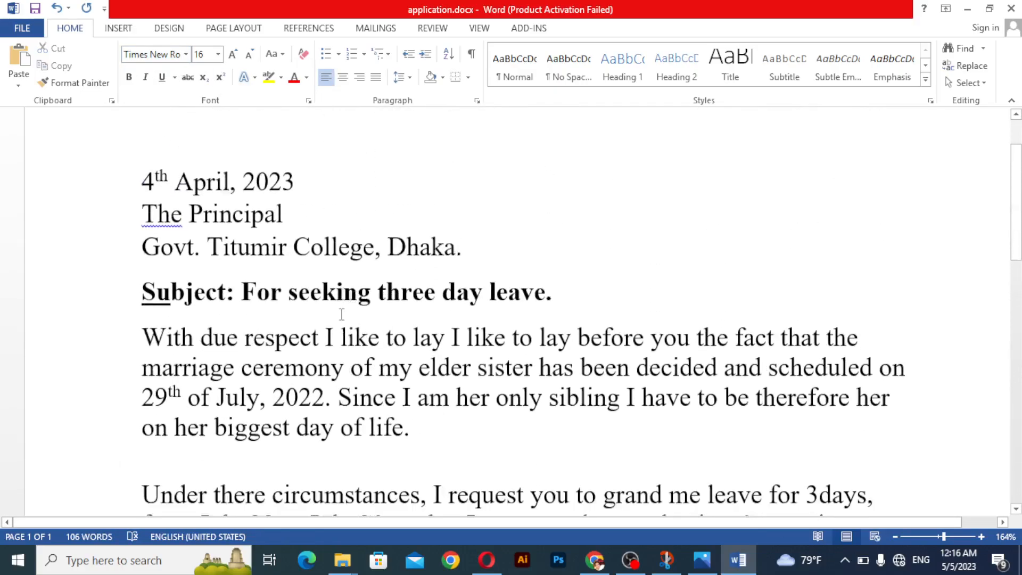
{"action": "scroll", "coordinate": [341, 314], "scroll_direction": "up", "scroll_amount": 2}
{"action": "scroll", "coordinate": [341, 314], "scroll_direction": "down", "scroll_amount": 3}
{"action": "scroll", "coordinate": [341, 314], "scroll_direction": "down", "scroll_amount": 1}
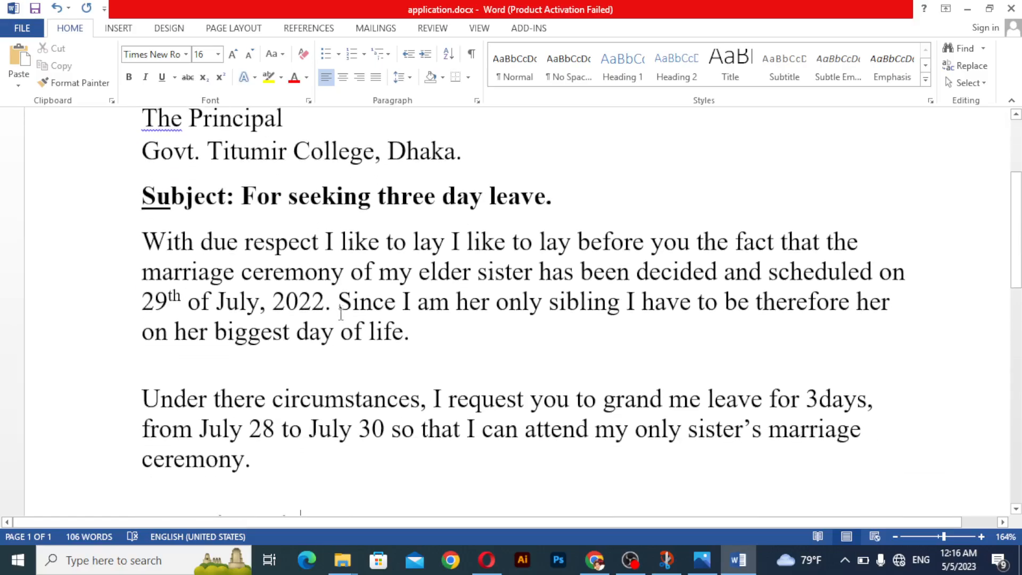
{"action": "scroll", "coordinate": [340, 315], "scroll_direction": "up", "scroll_amount": 1}
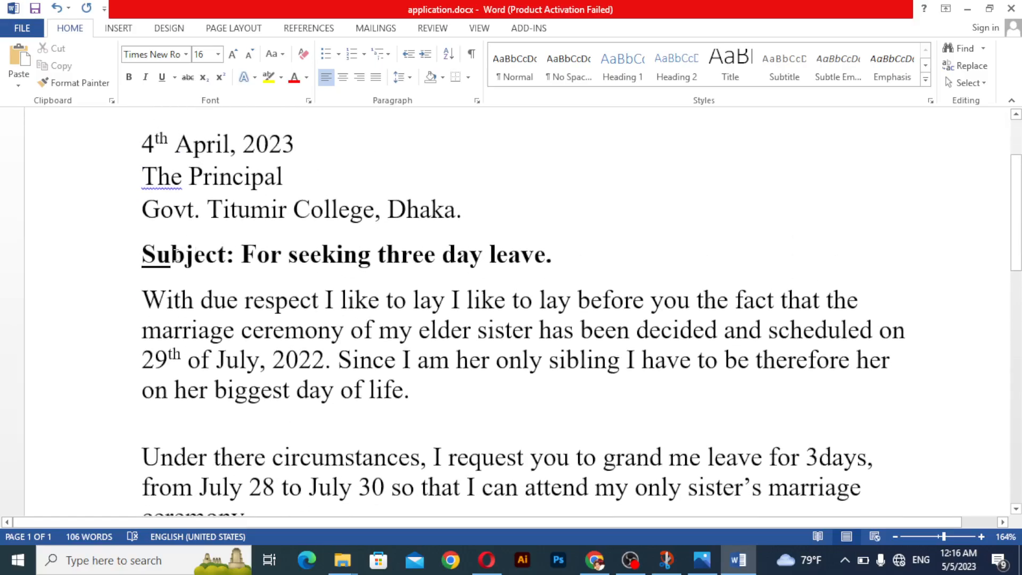
{"action": "left_click", "coordinate": [174, 255]}
{"action": "right_click", "coordinate": [175, 258]}
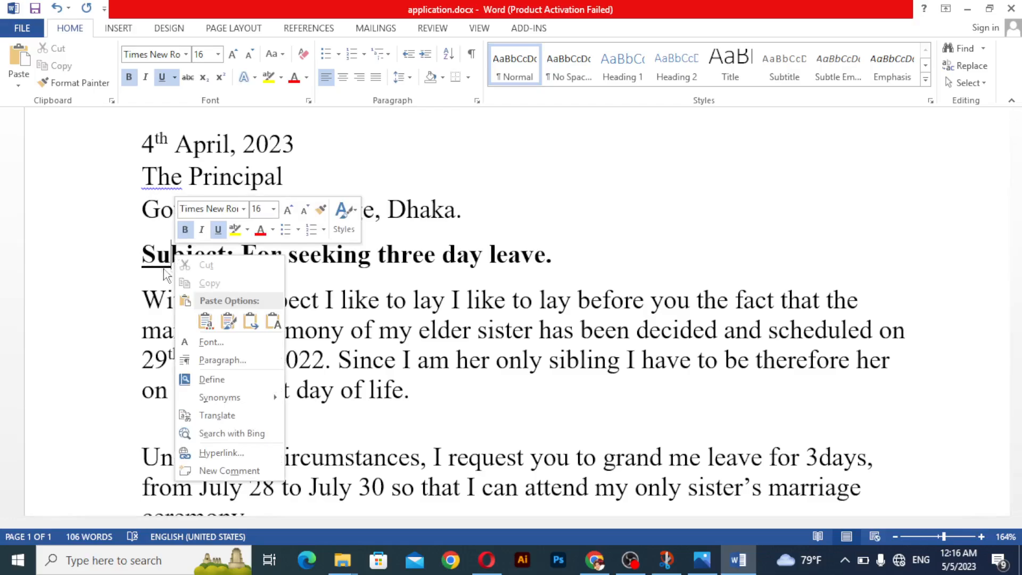
{"action": "left_click", "coordinate": [164, 269]}
{"action": "left_click_drag", "start_coordinate": [143, 256], "coordinate": [623, 258]}
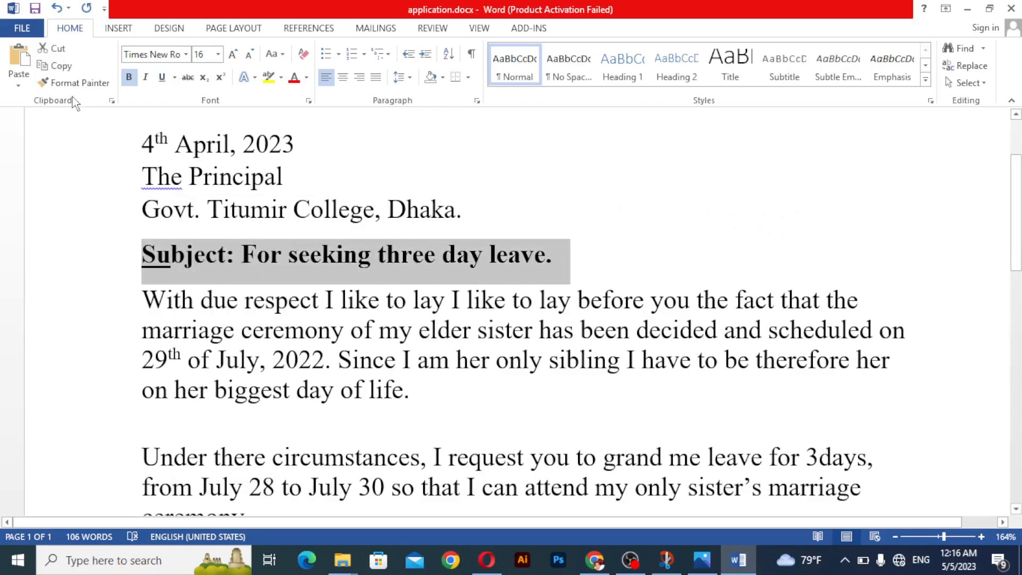
{"action": "left_click", "coordinate": [163, 78]}
{"action": "left_click", "coordinate": [163, 78]}
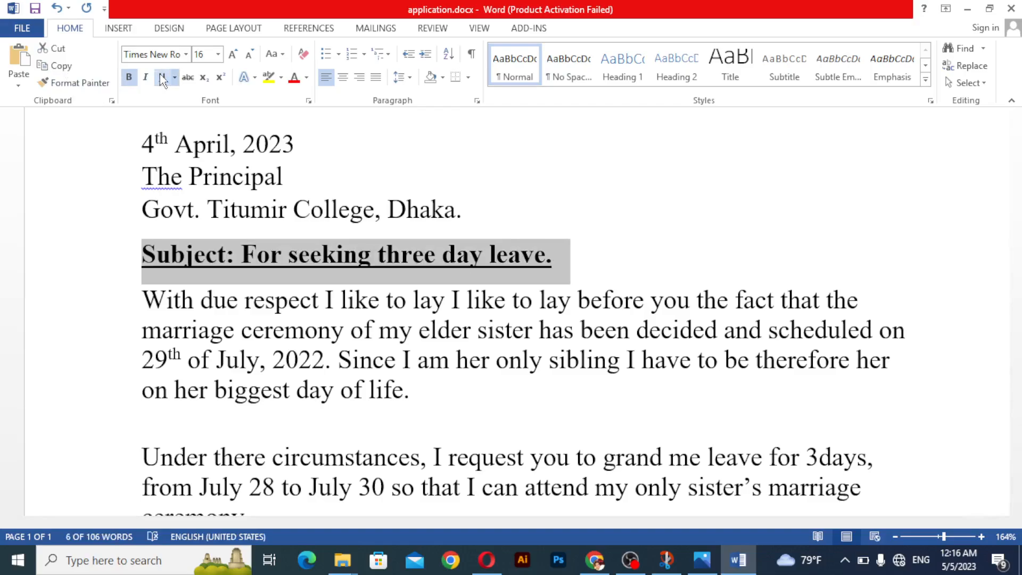
{"action": "left_click", "coordinate": [163, 78]}
{"action": "left_click", "coordinate": [228, 253]}
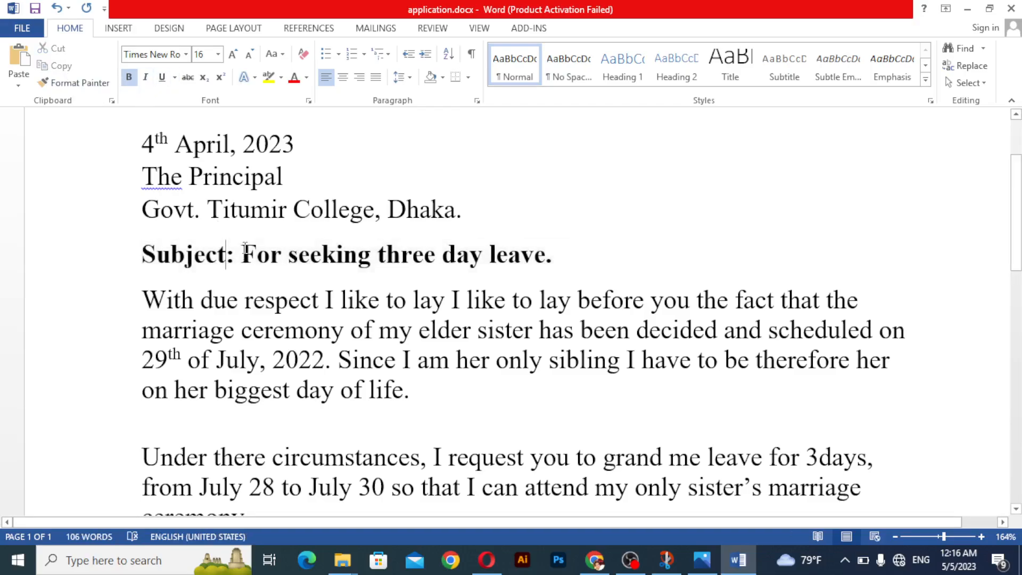
Step: Zoom out to 100% and look over the whole letter from the date to the signature block
{"action": "scroll", "coordinate": [244, 249], "scroll_direction": "up", "scroll_amount": 1}
{"action": "left_click", "coordinate": [279, 249]}
{"action": "scroll", "coordinate": [256, 209], "scroll_direction": "down", "scroll_amount": 1}
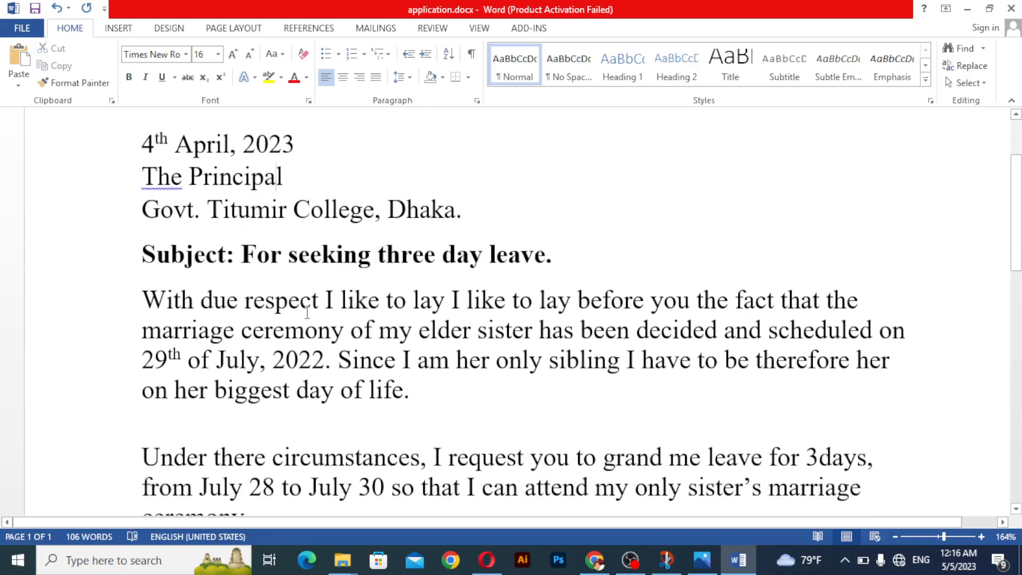
{"action": "left_click", "coordinate": [433, 386]}
{"action": "scroll", "coordinate": [333, 266], "scroll_direction": "up", "scroll_amount": 1}
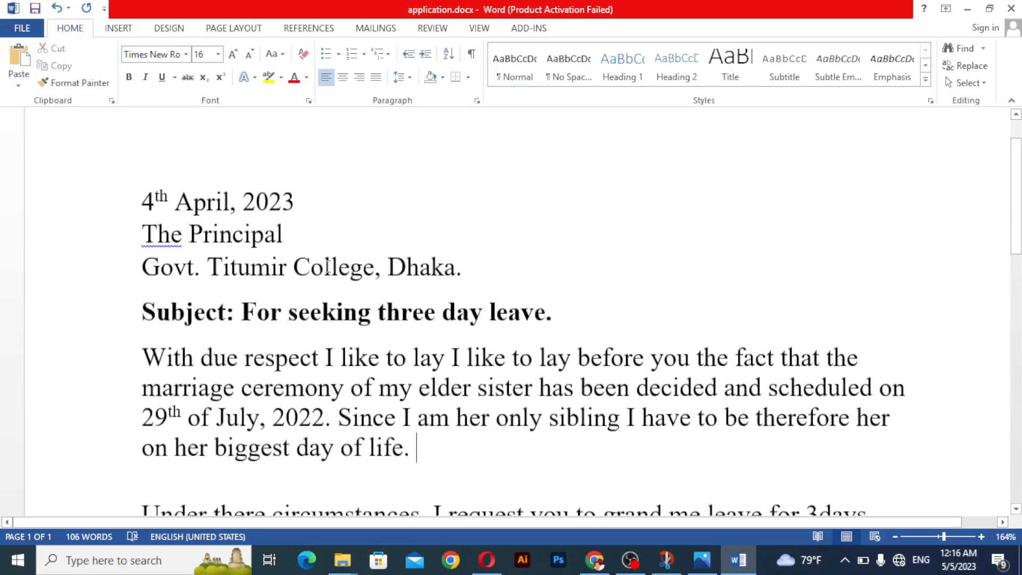
{"action": "left_click_drag", "start_coordinate": [945, 538], "coordinate": [938, 538]}
{"action": "scroll", "coordinate": [777, 441], "scroll_direction": "down", "scroll_amount": 3}
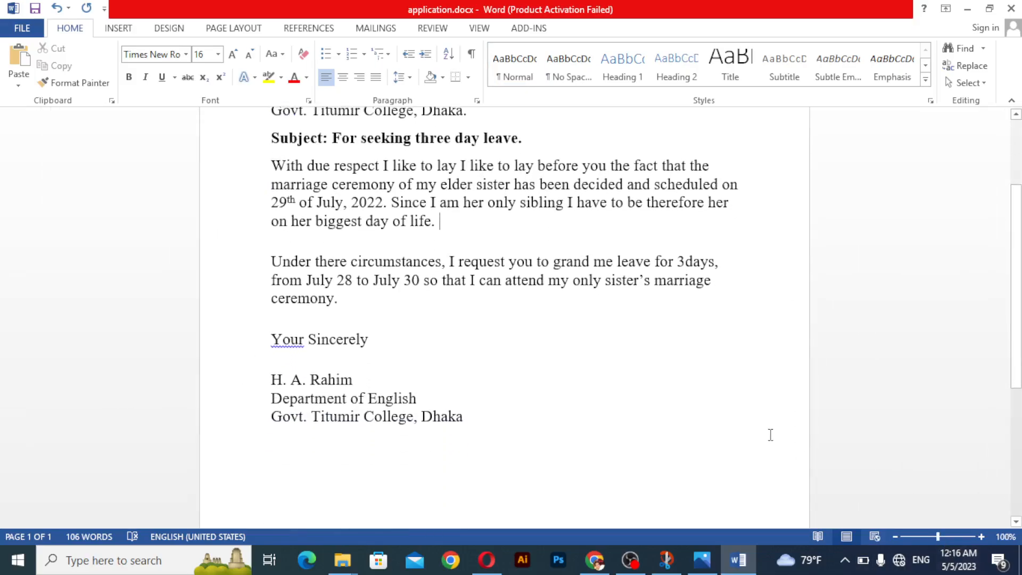
{"action": "scroll", "coordinate": [770, 435], "scroll_direction": "up", "scroll_amount": 2}
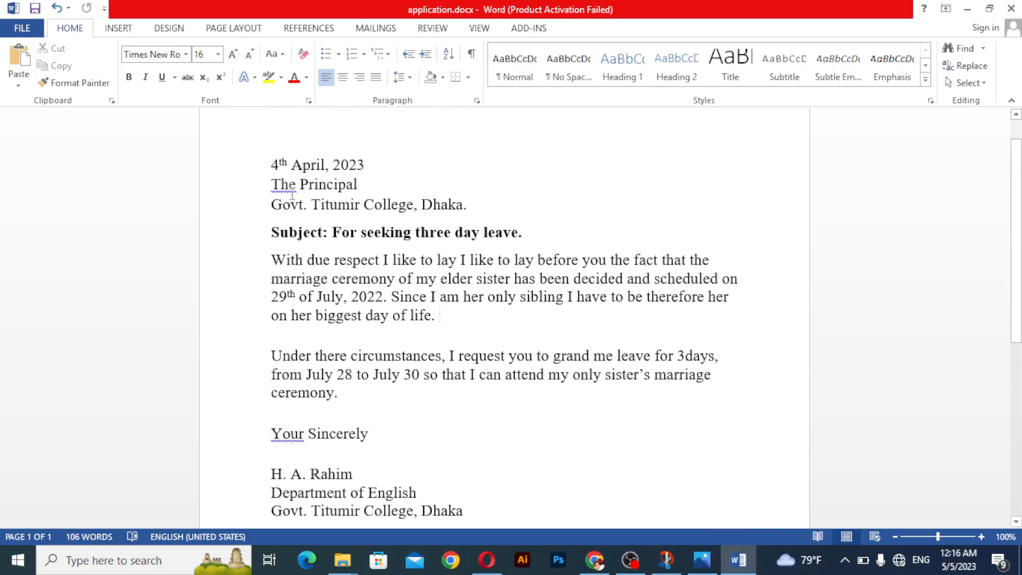
{"action": "scroll", "coordinate": [318, 206], "scroll_direction": "down", "scroll_amount": 1}
{"action": "scroll", "coordinate": [319, 207], "scroll_direction": "up", "scroll_amount": 1}
{"action": "left_click_drag", "start_coordinate": [345, 232], "coordinate": [518, 244]}
{"action": "left_click", "coordinate": [527, 232]}
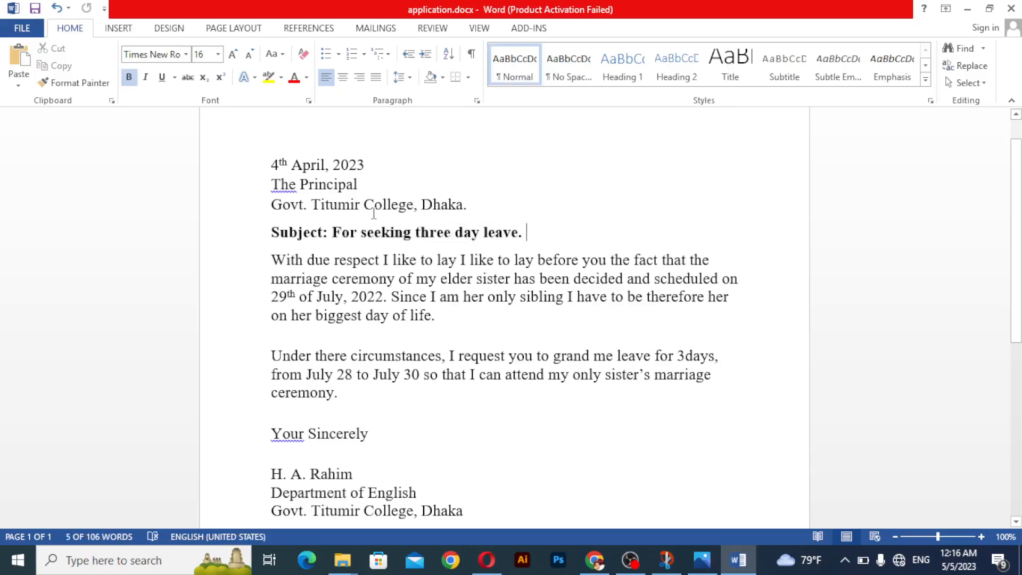
{"action": "left_click_drag", "start_coordinate": [273, 160], "coordinate": [536, 521]}
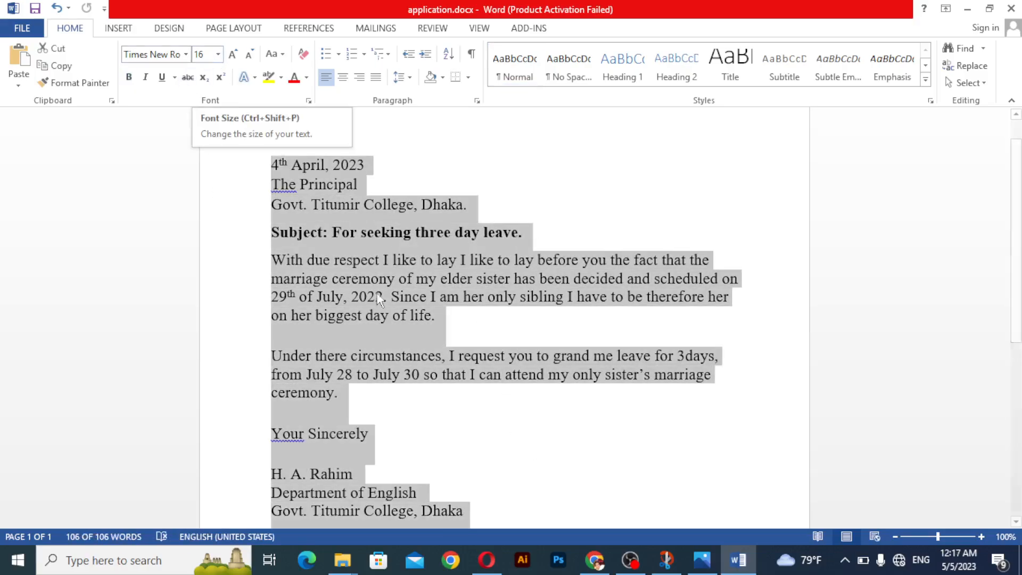
{"action": "left_click", "coordinate": [401, 315]}
Step: Enlarge the words "For seeking three day leave." in the subject line, trying font size 17 and settling on 18
{"action": "left_click_drag", "start_coordinate": [528, 233], "coordinate": [346, 234]}
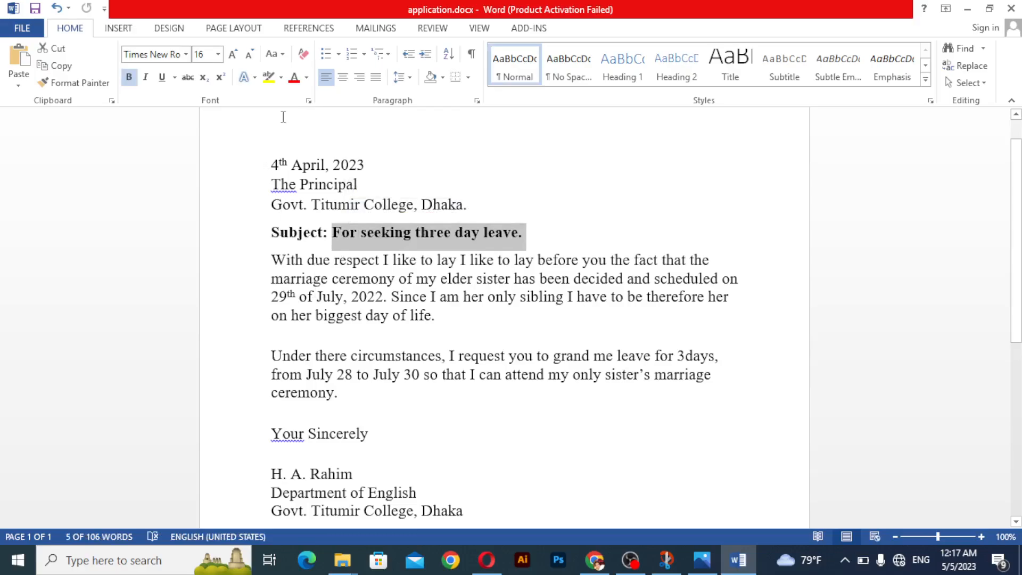
{"action": "left_click", "coordinate": [218, 55]}
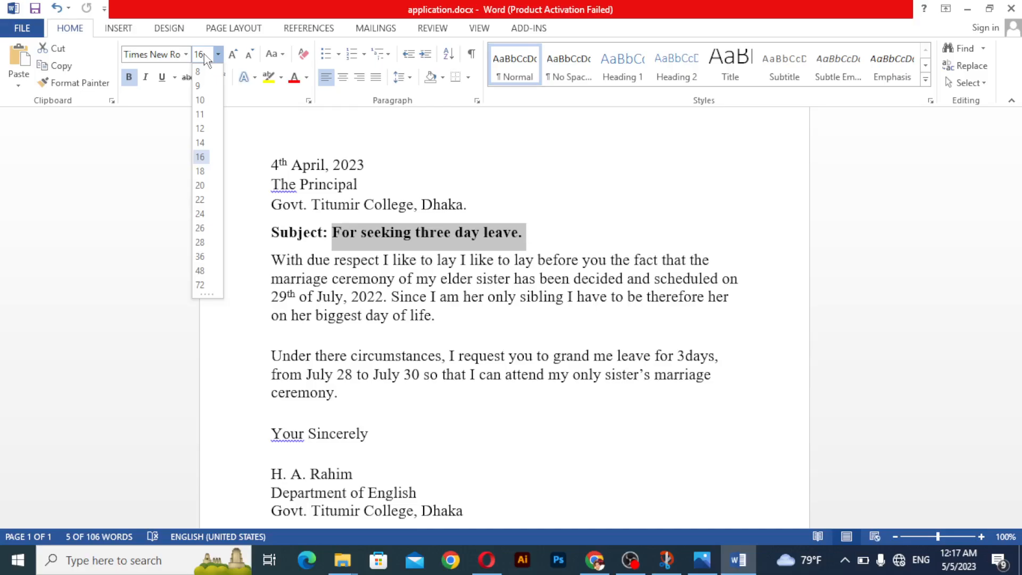
{"action": "left_click", "coordinate": [203, 55]}
{"action": "type", "text": "17"}
{"action": "key", "text": "Return"}
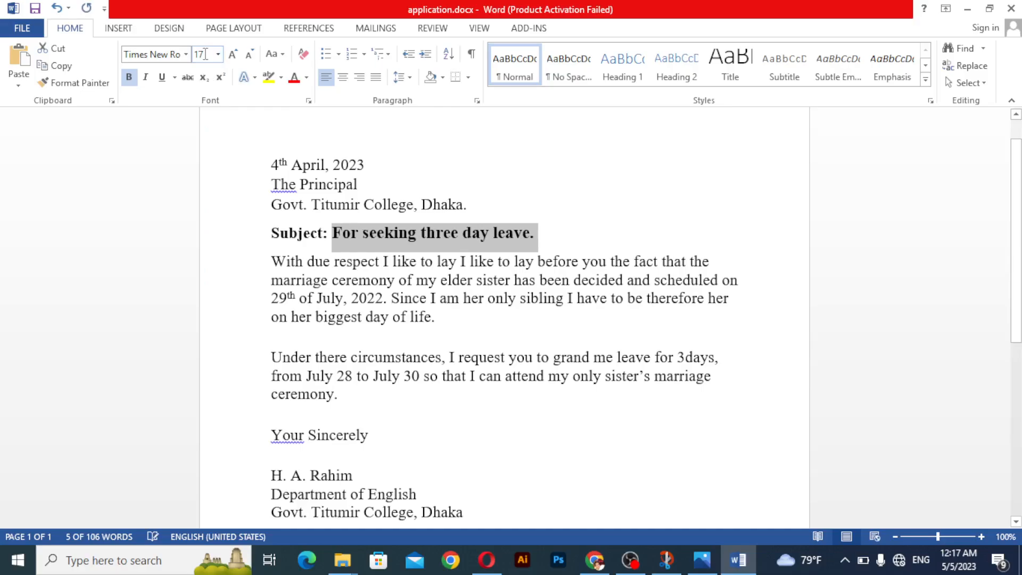
{"action": "left_click", "coordinate": [218, 54]}
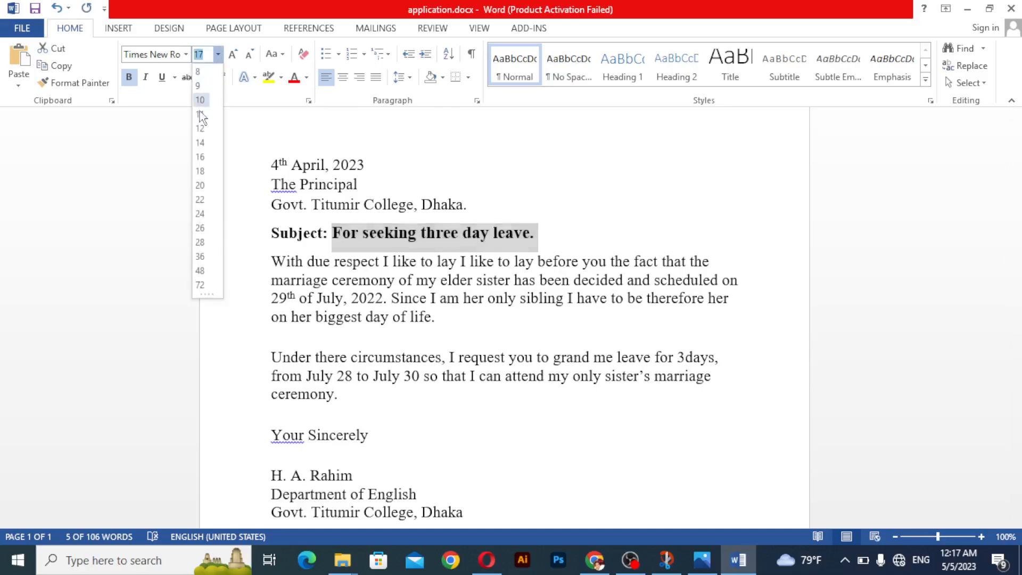
{"action": "left_click", "coordinate": [200, 171]}
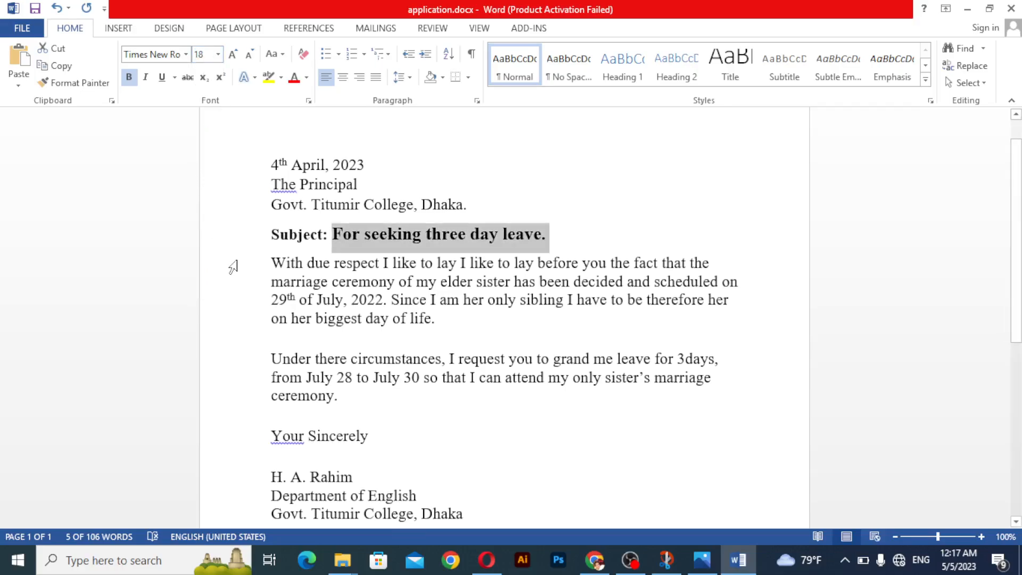
Step: Set the font size of the entire subject line, including the word "Subject:", to 20
{"action": "left_click", "coordinate": [239, 235]}
{"action": "left_click", "coordinate": [271, 234]}
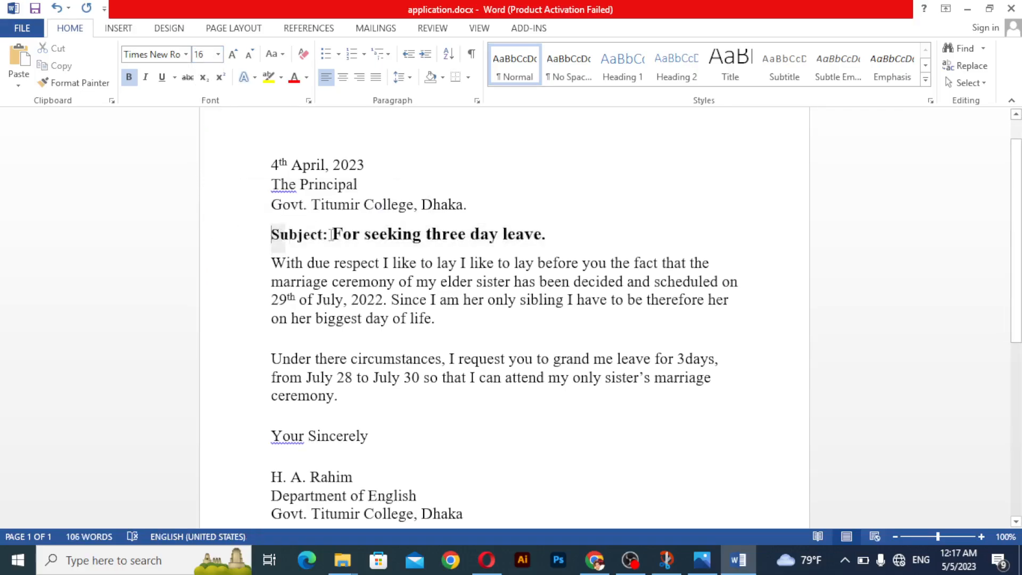
{"action": "left_click_drag", "start_coordinate": [271, 234], "coordinate": [562, 235]}
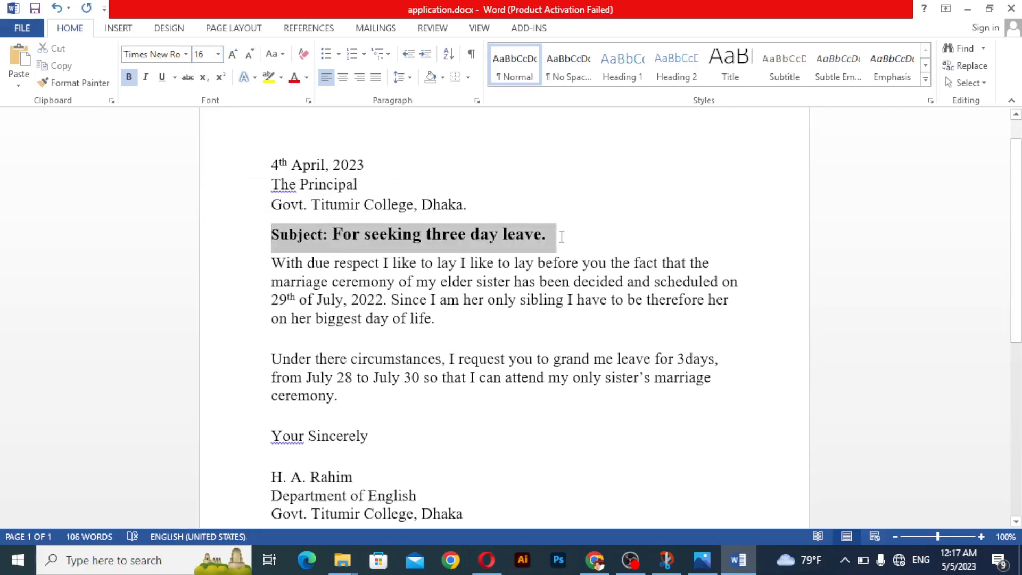
{"action": "left_click", "coordinate": [219, 54]}
{"action": "left_click", "coordinate": [201, 184]}
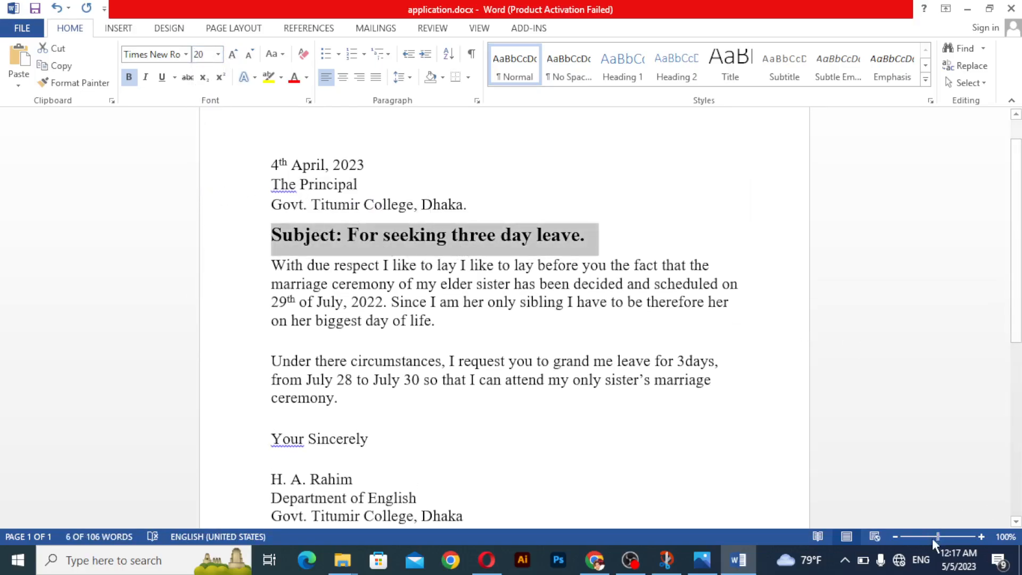
Step: Shrink and grow the subject line's font in single steps between 16 and 20, ending at size 18
{"action": "left_click_drag", "start_coordinate": [939, 537], "coordinate": [940, 537]}
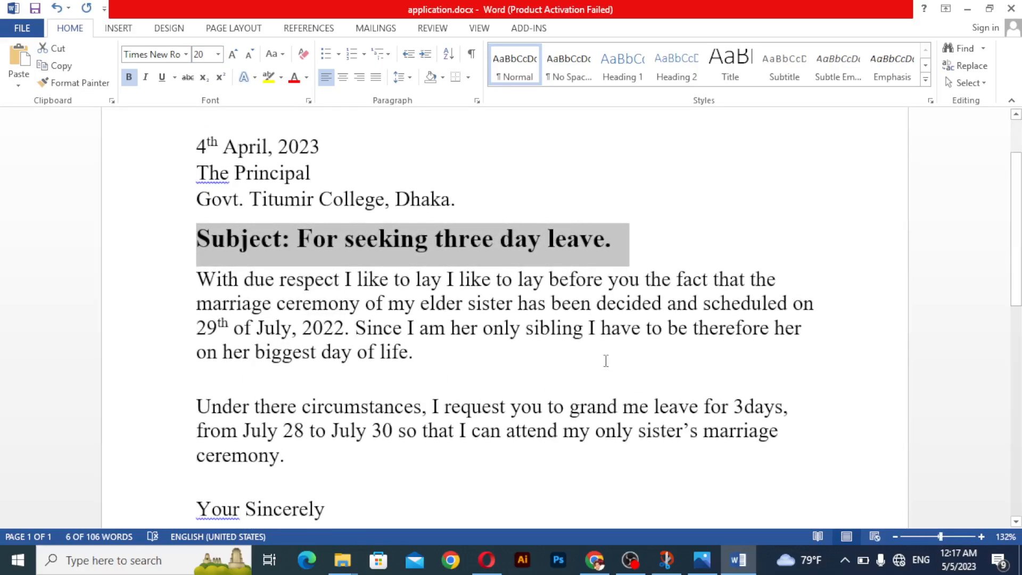
{"action": "left_click", "coordinate": [250, 55]}
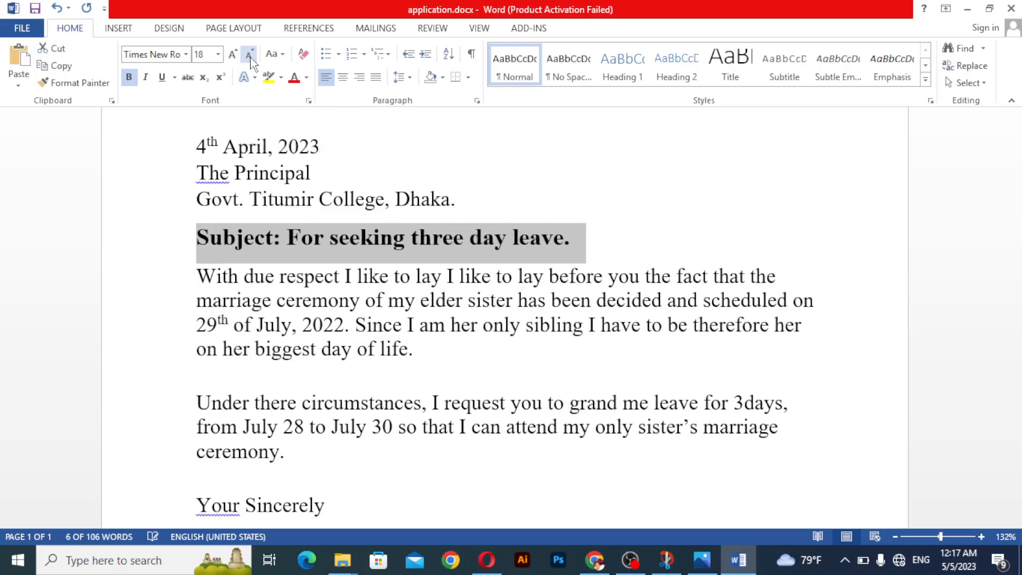
{"action": "left_click", "coordinate": [249, 55]}
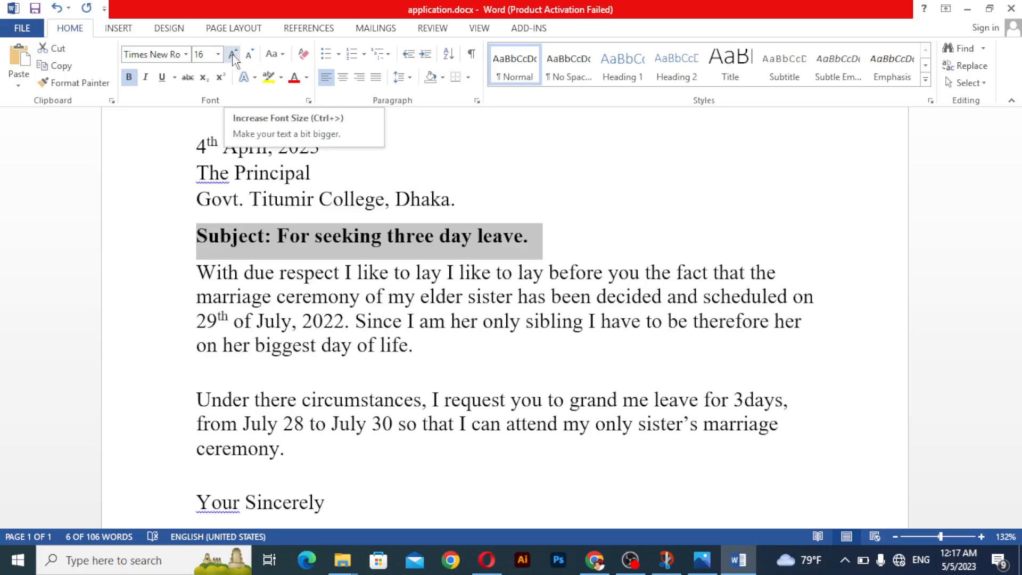
{"action": "left_click", "coordinate": [232, 55]}
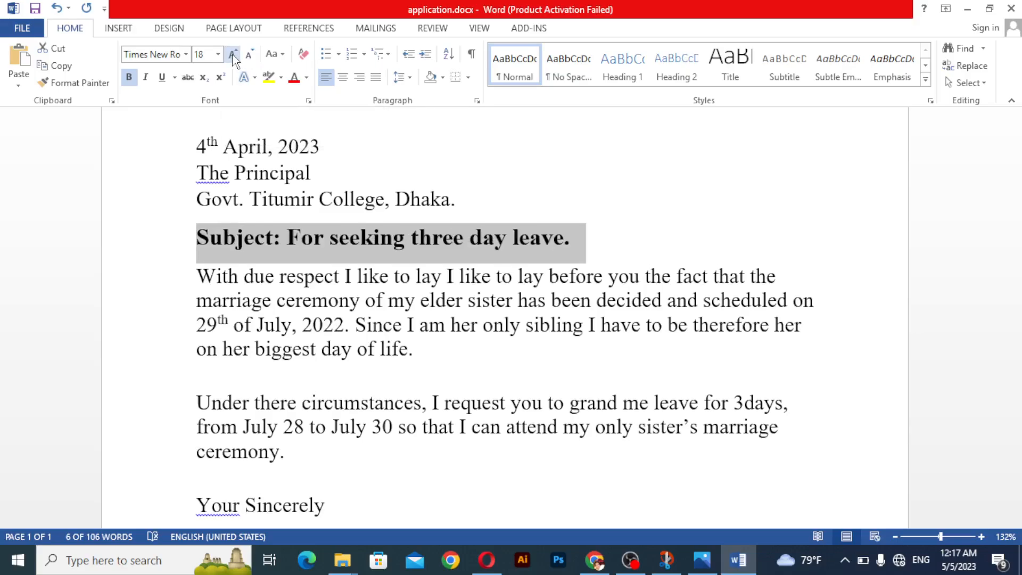
{"action": "left_click", "coordinate": [233, 55]}
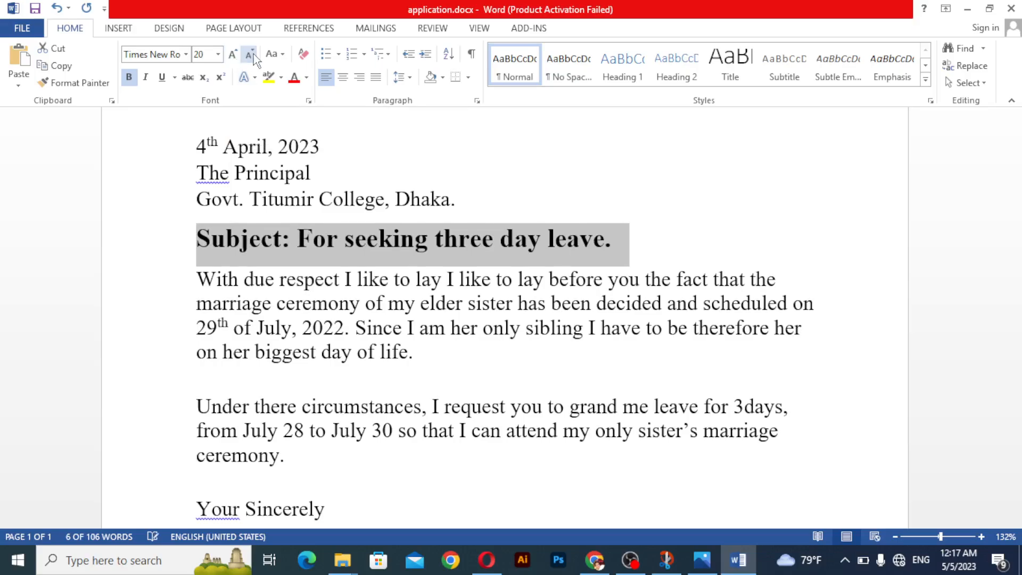
{"action": "left_click", "coordinate": [253, 54]}
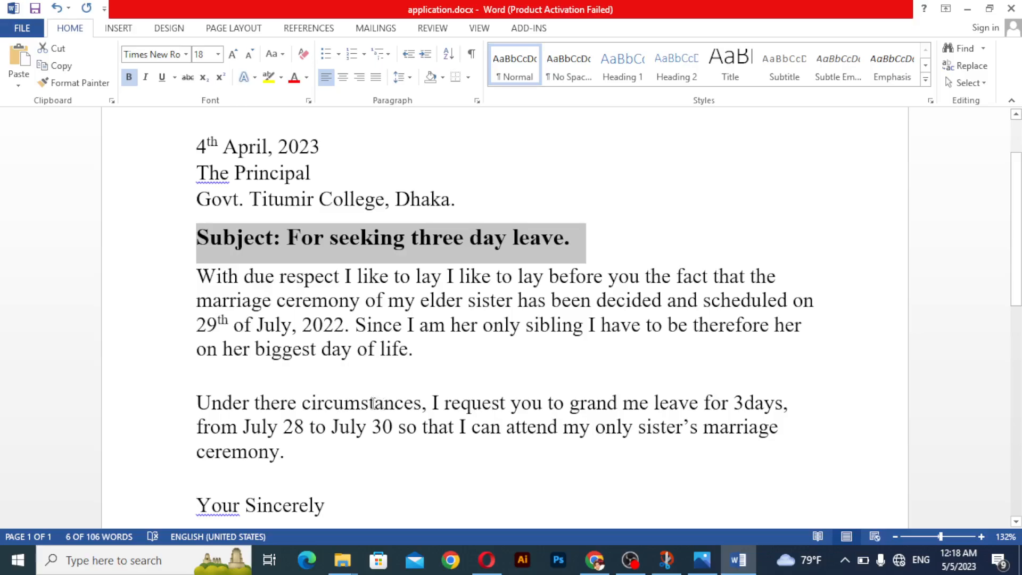
Step: Review the letter at different zoom levels, checking the subject line, both body paragraphs and the signature block
{"action": "left_click", "coordinate": [346, 403]}
{"action": "scroll", "coordinate": [345, 403], "scroll_direction": "down", "scroll_amount": 3}
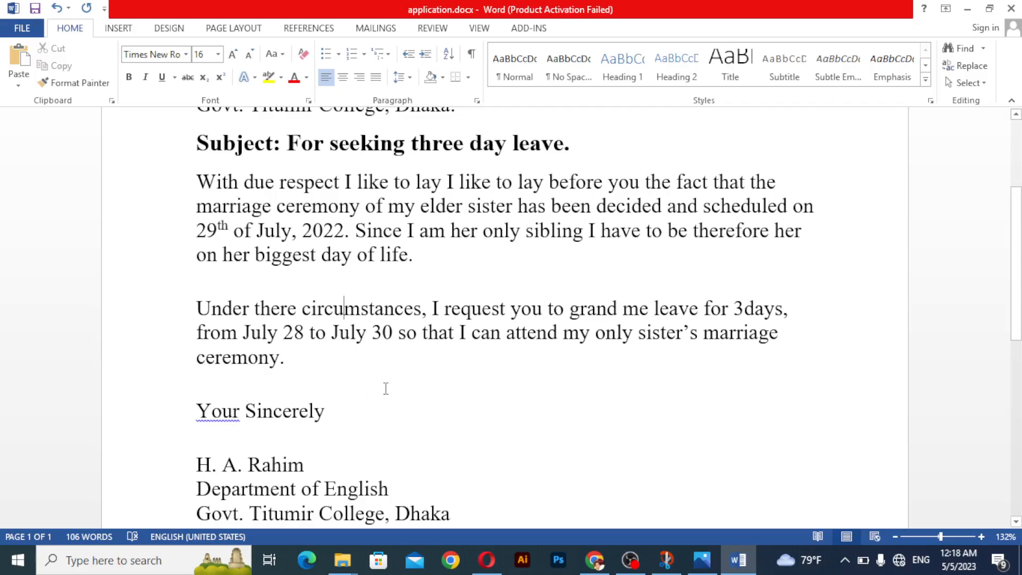
{"action": "scroll", "coordinate": [399, 379], "scroll_direction": "down", "scroll_amount": 1}
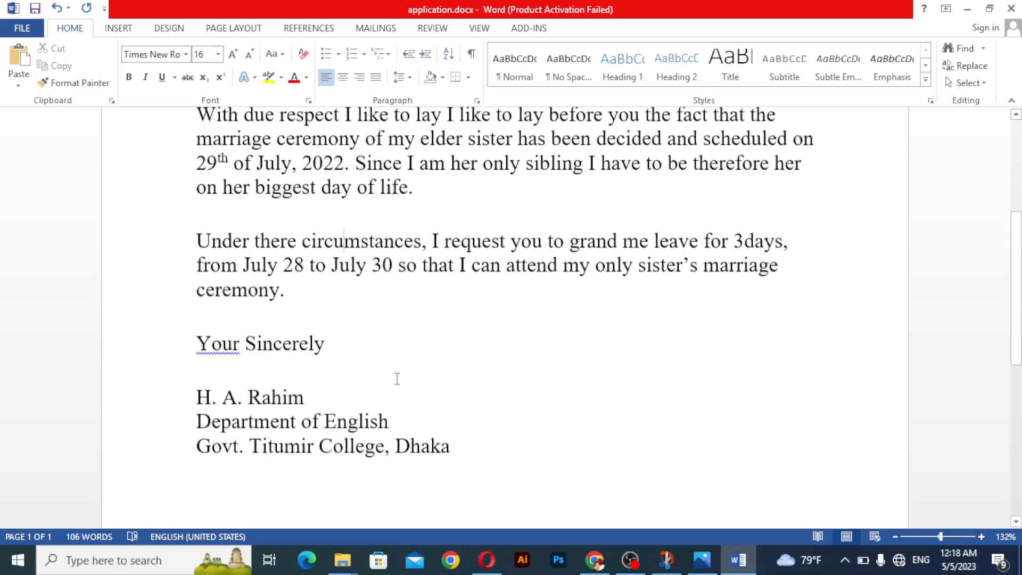
{"action": "scroll", "coordinate": [399, 379], "scroll_direction": "up", "scroll_amount": 1}
{"action": "scroll", "coordinate": [397, 378], "scroll_direction": "down", "scroll_amount": 1}
{"action": "scroll", "coordinate": [397, 378], "scroll_direction": "down", "scroll_amount": 1}
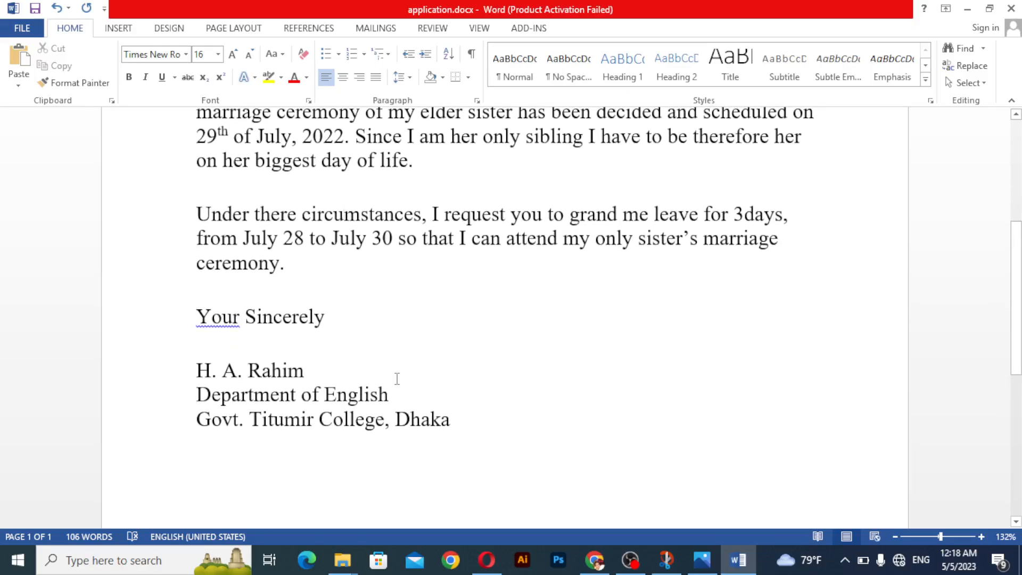
{"action": "scroll", "coordinate": [373, 381], "scroll_direction": "down", "scroll_amount": 1}
{"action": "scroll", "coordinate": [376, 379], "scroll_direction": "up", "scroll_amount": 10}
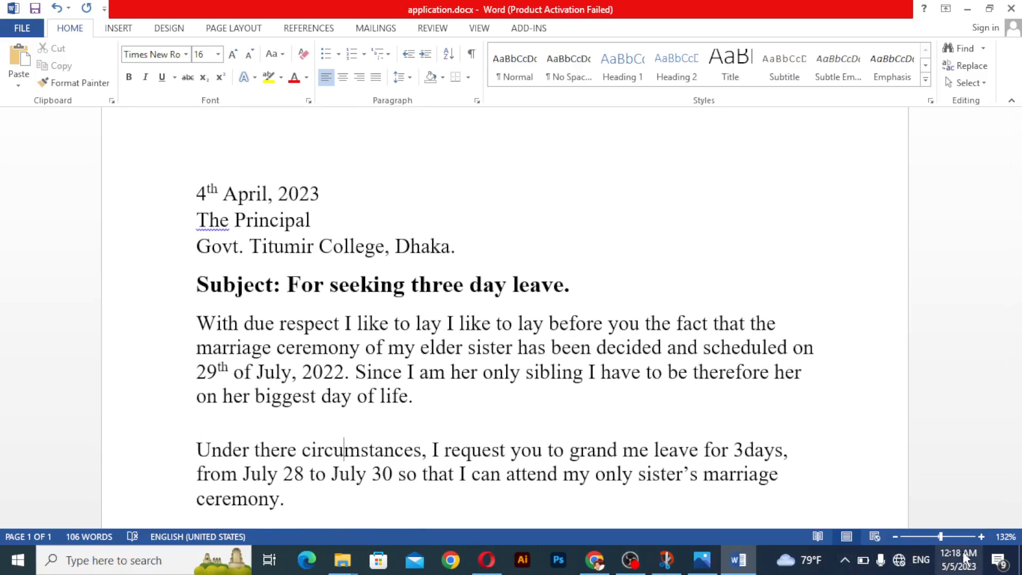
{"action": "left_click_drag", "start_coordinate": [940, 532], "coordinate": [944, 531]}
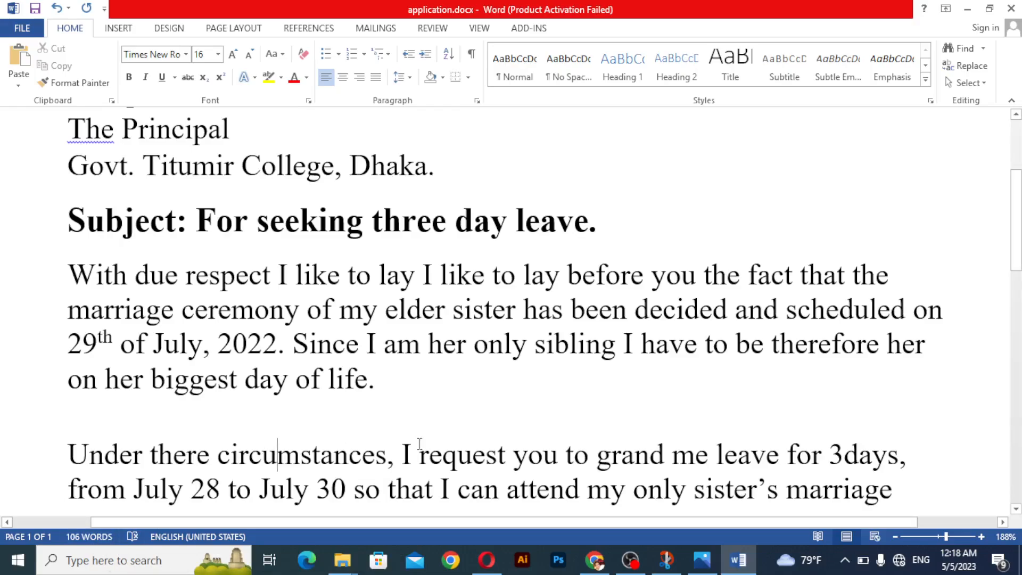
{"action": "left_click_drag", "start_coordinate": [947, 536], "coordinate": [938, 536]}
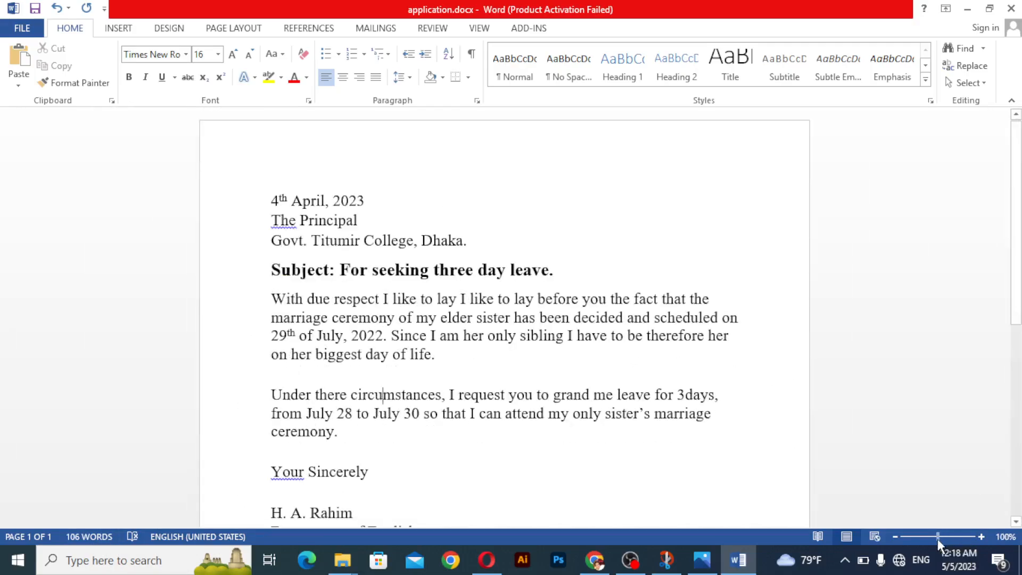
{"action": "scroll", "coordinate": [523, 380], "scroll_direction": "down", "scroll_amount": 2}
{"action": "scroll", "coordinate": [523, 381], "scroll_direction": "down", "scroll_amount": 2}
{"action": "left_click_drag", "start_coordinate": [474, 415], "coordinate": [272, 164]}
{"action": "left_click", "coordinate": [279, 322]}
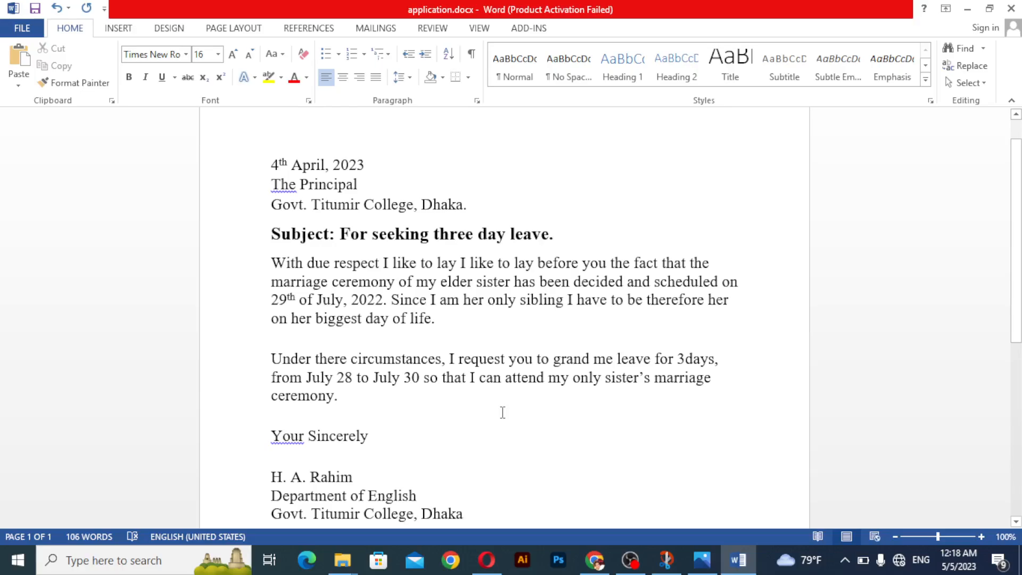
{"action": "scroll", "coordinate": [580, 383], "scroll_direction": "up", "scroll_amount": 2}
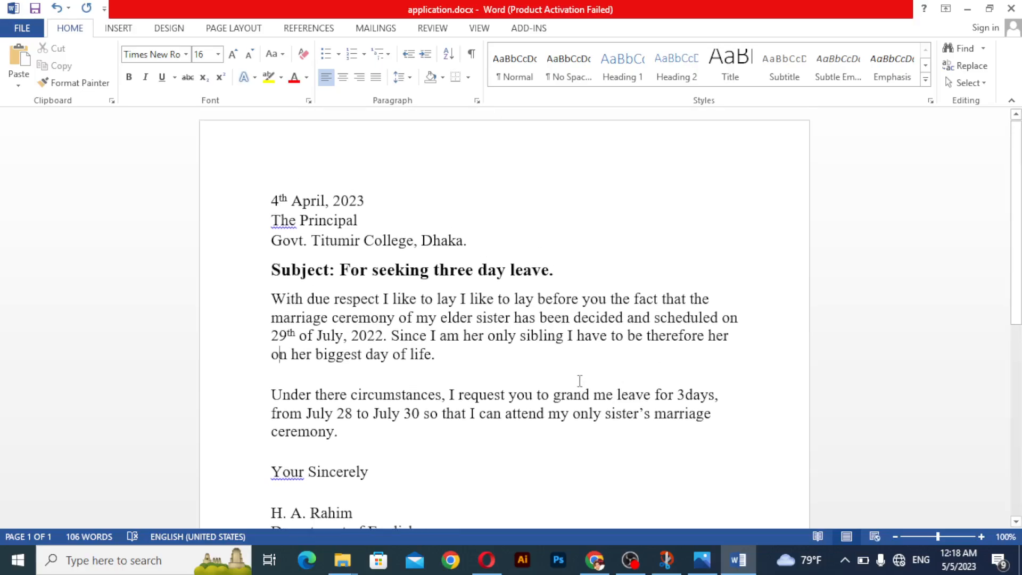
{"action": "left_click", "coordinate": [372, 205]}
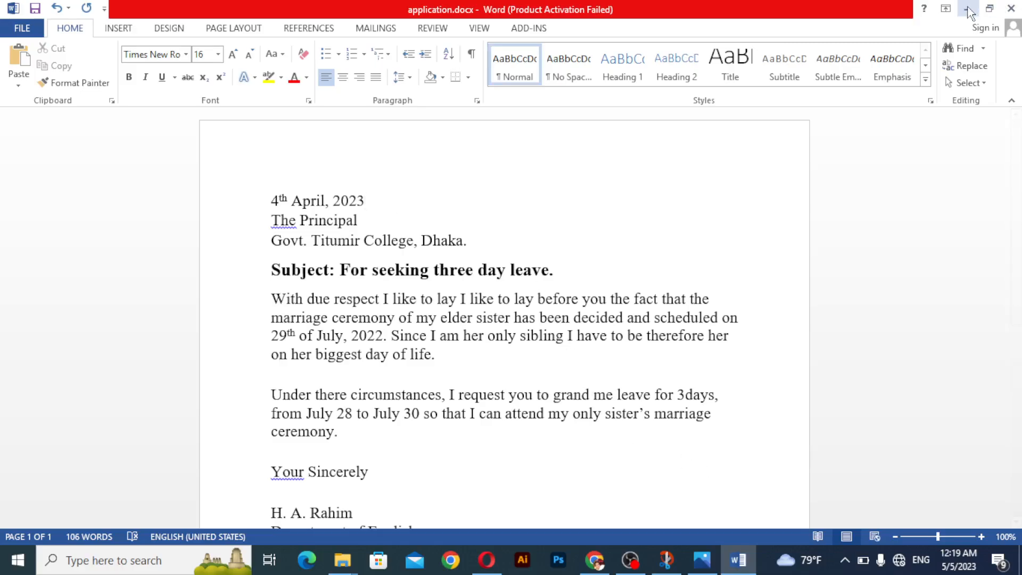
Step: Open keyboard.jpg from the Computer Image folder on the desktop and examine the arrow keys on the pictured keyboard
{"action": "left_click", "coordinate": [968, 9]}
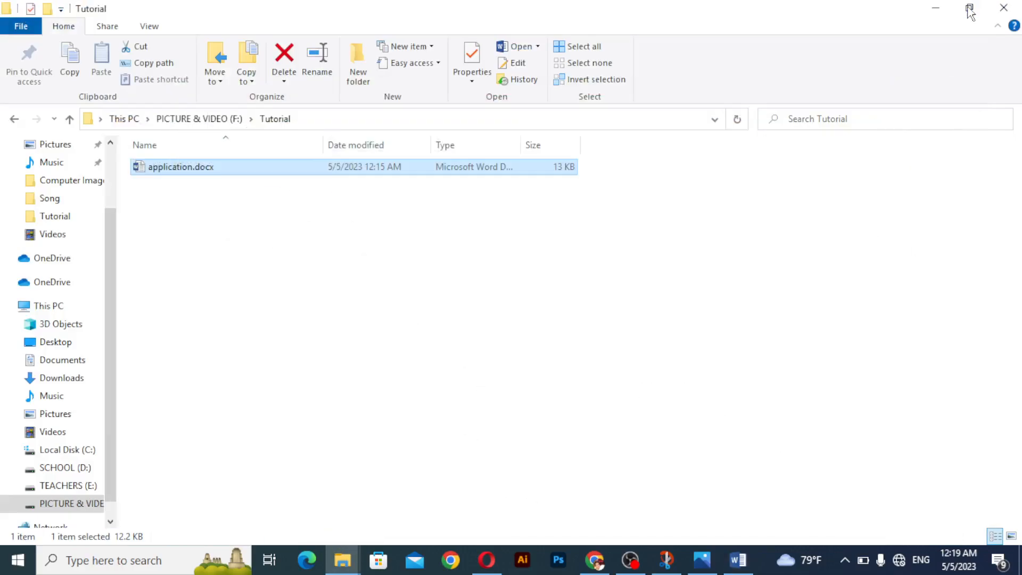
{"action": "left_click", "coordinate": [937, 8]}
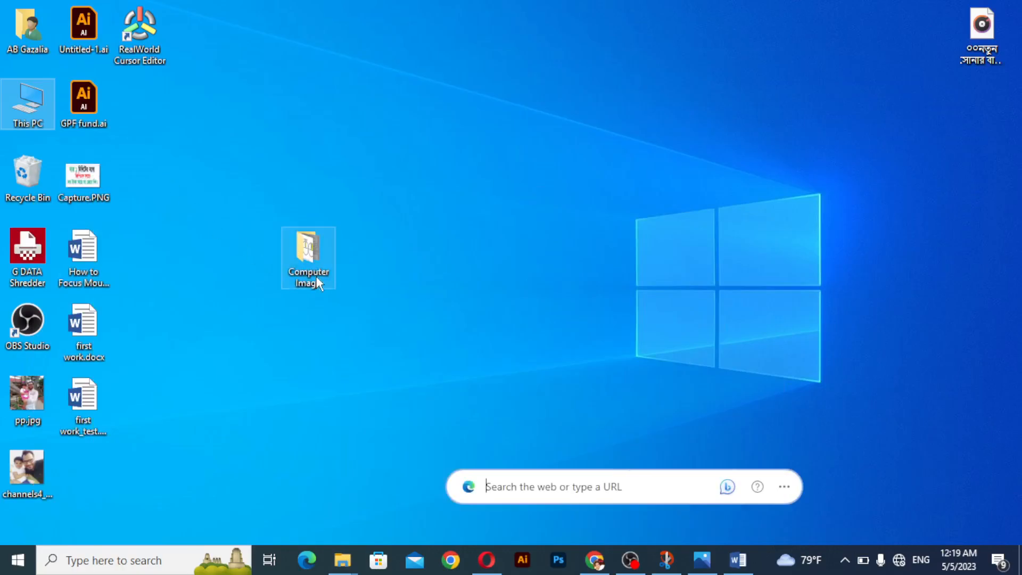
{"action": "double_click", "coordinate": [311, 258]}
{"action": "left_click", "coordinate": [646, 257]}
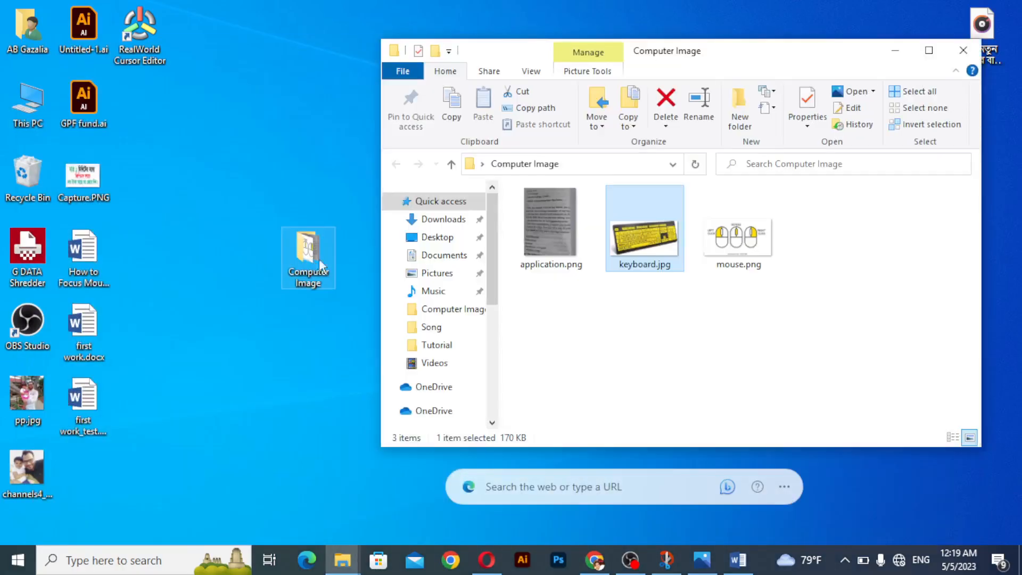
{"action": "double_click", "coordinate": [645, 257]}
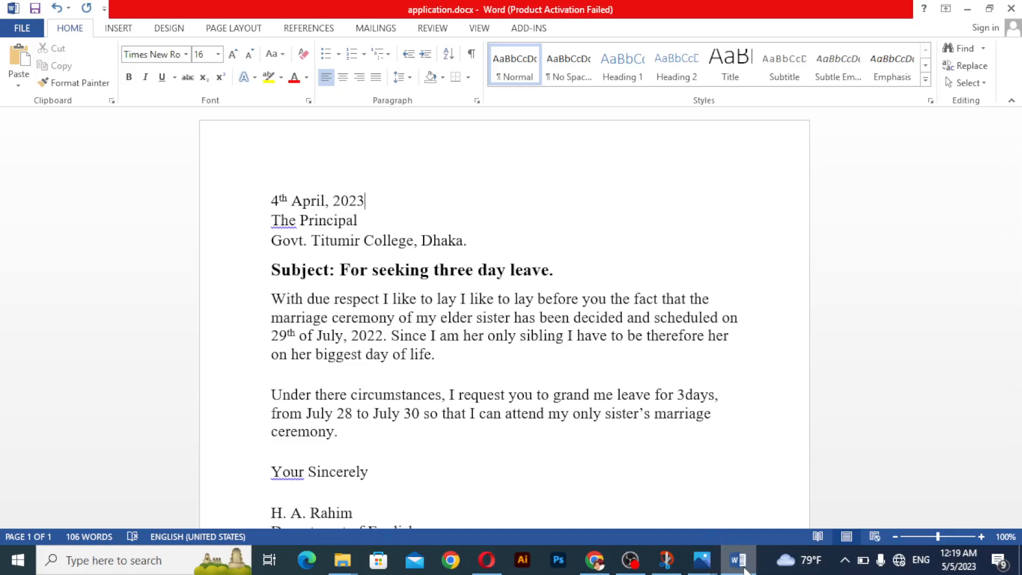
{"action": "left_click", "coordinate": [742, 562]}
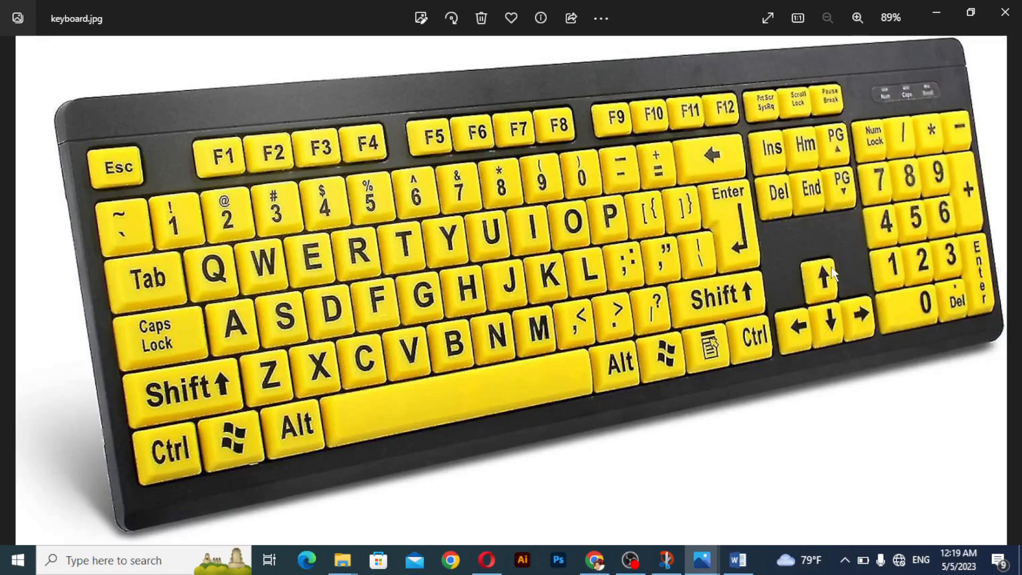
Step: Minimize the keyboard picture, switch back to application.docx in Word and place the text cursor within the year of the date line
{"action": "left_click", "coordinate": [940, 12]}
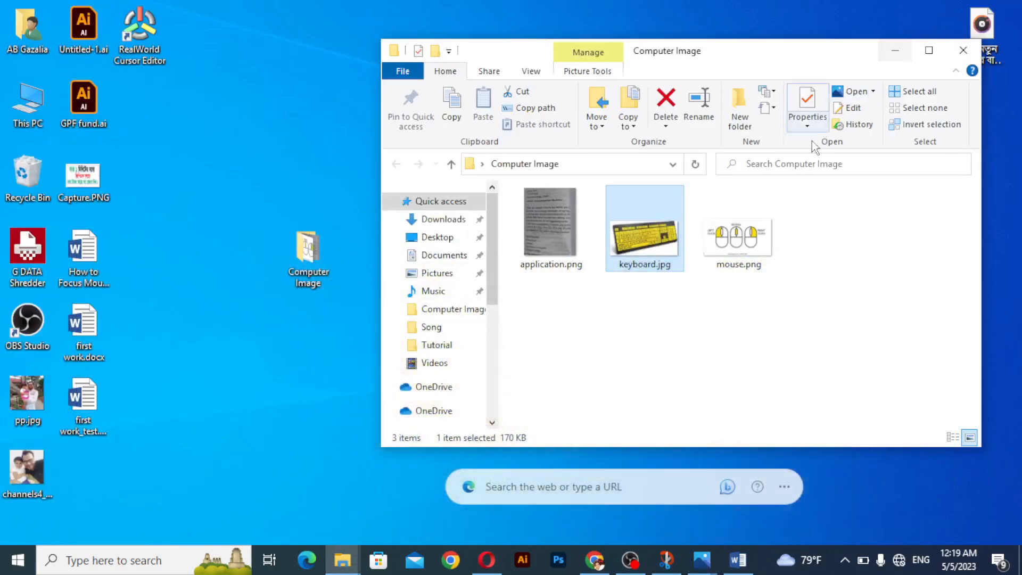
{"action": "left_click", "coordinate": [739, 560]}
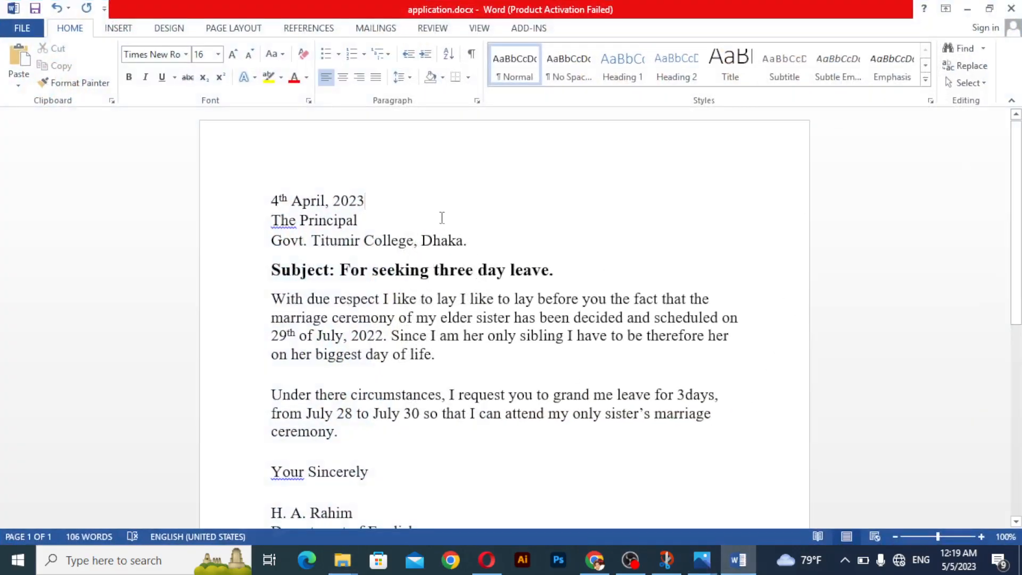
{"action": "left_click", "coordinate": [377, 208]}
{"action": "left_click", "coordinate": [356, 201]}
{"action": "left_click", "coordinate": [940, 537]}
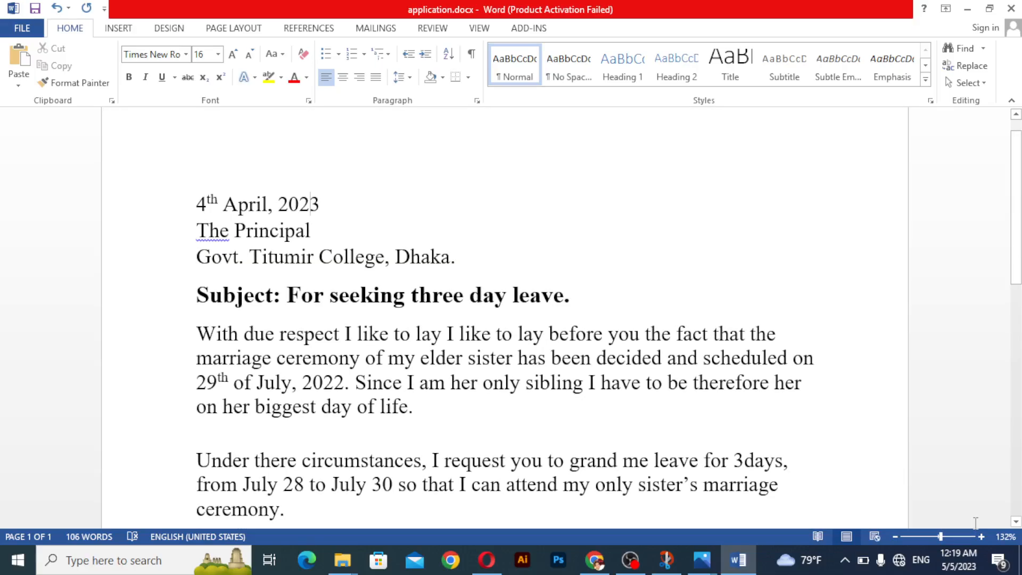
Step: Move the text cursor backward through the date line, one character at a time, to just before "April"
{"action": "key", "text": "Left"}
{"action": "key", "text": "Left"}
{"action": "key", "text": "Left"}
{"action": "key", "text": "Left"}
{"action": "key", "text": "Left"}
{"action": "key", "text": "Left"}
{"action": "key", "text": "Left"}
{"action": "key", "text": "Left"}
{"action": "key", "text": "Left"}
{"action": "key", "text": "Left"}
{"action": "key", "text": "Left"}
{"action": "key", "text": "Left"}
{"action": "key", "text": "Left"}
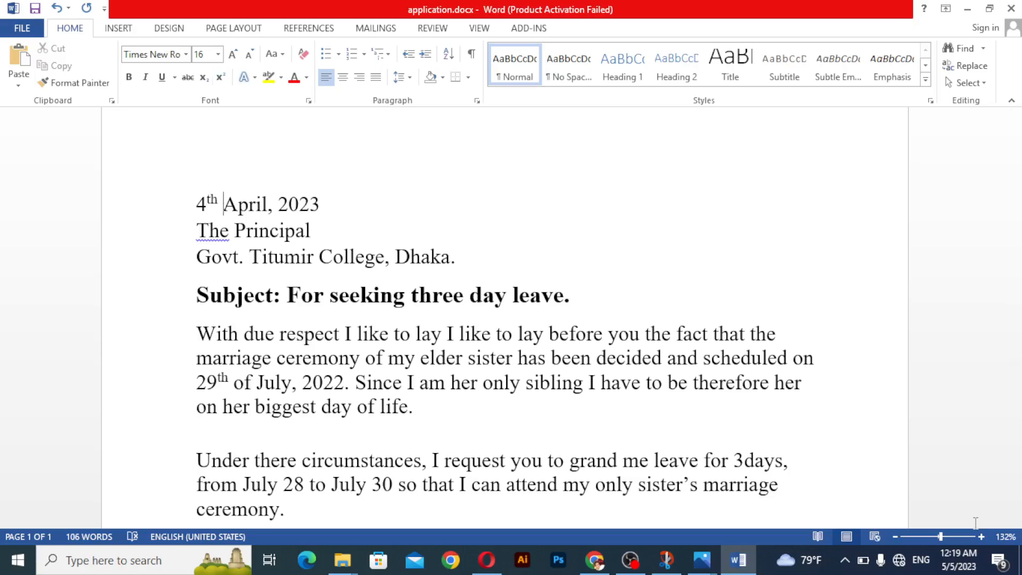
Step: Move the text cursor forward character by character through the rest of the date line, and one line down and back up
{"action": "key", "text": "Right"}
{"action": "key", "text": "Right"}
{"action": "key", "text": "Right"}
{"action": "key", "text": "Right"}
{"action": "key", "text": "Right"}
{"action": "key", "text": "Right"}
{"action": "key", "text": "Right"}
{"action": "key", "text": "Right"}
{"action": "key", "text": "Right"}
{"action": "key", "text": "Right"}
{"action": "key", "text": "Right"}
{"action": "key", "text": "Right"}
{"action": "key", "text": "Right"}
{"action": "key", "text": "Right"}
{"action": "key", "text": "Down"}
{"action": "key", "text": "Up"}
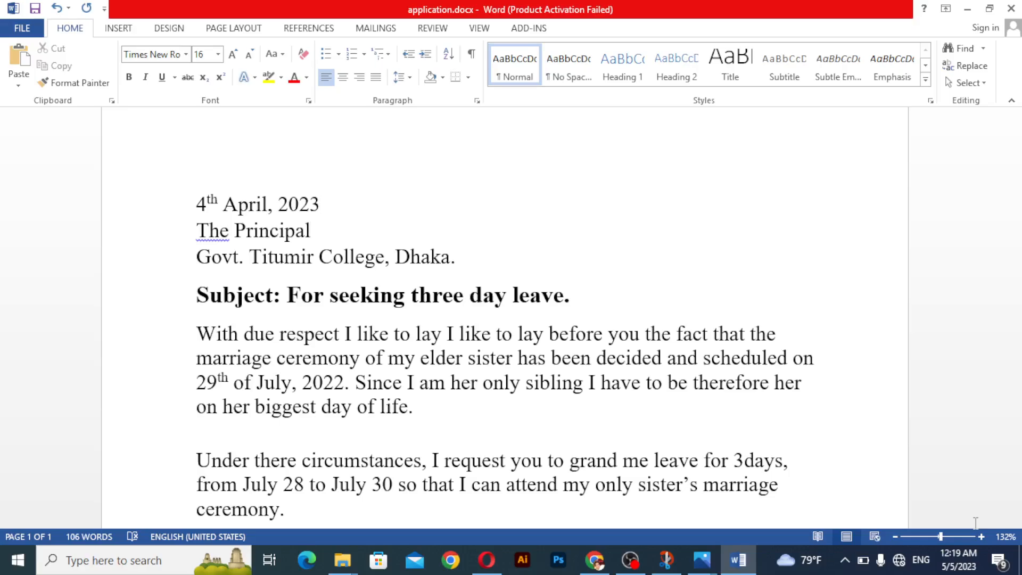